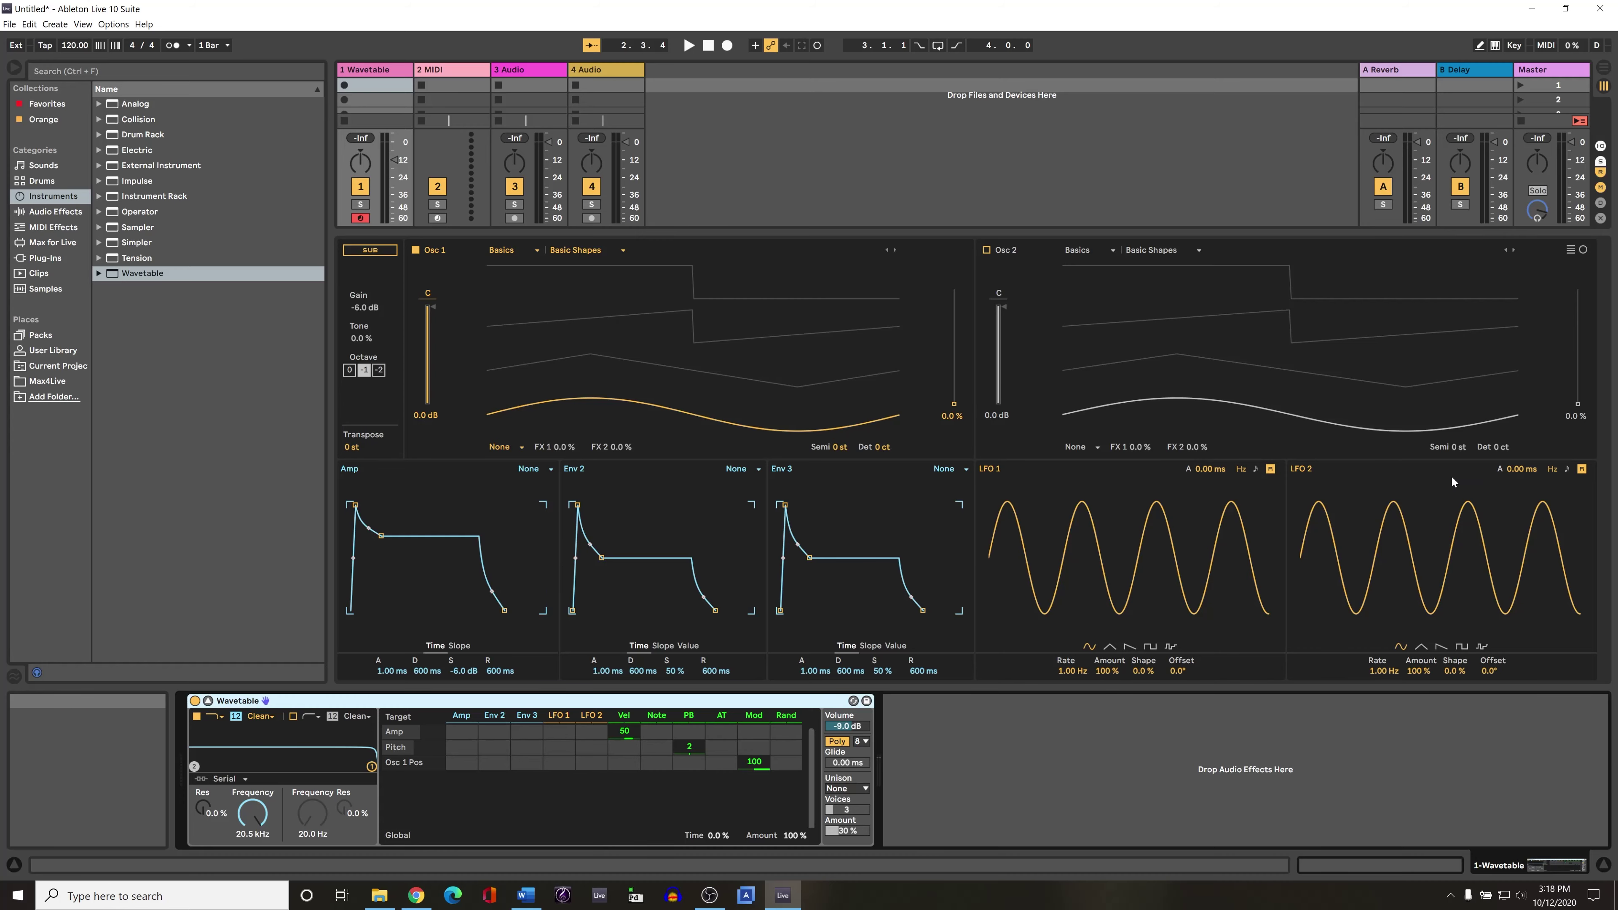
Compare the collapsed and expanded views of the Wavetable device, and try the wave positions of Osc 1 and Osc 2
click(208, 701)
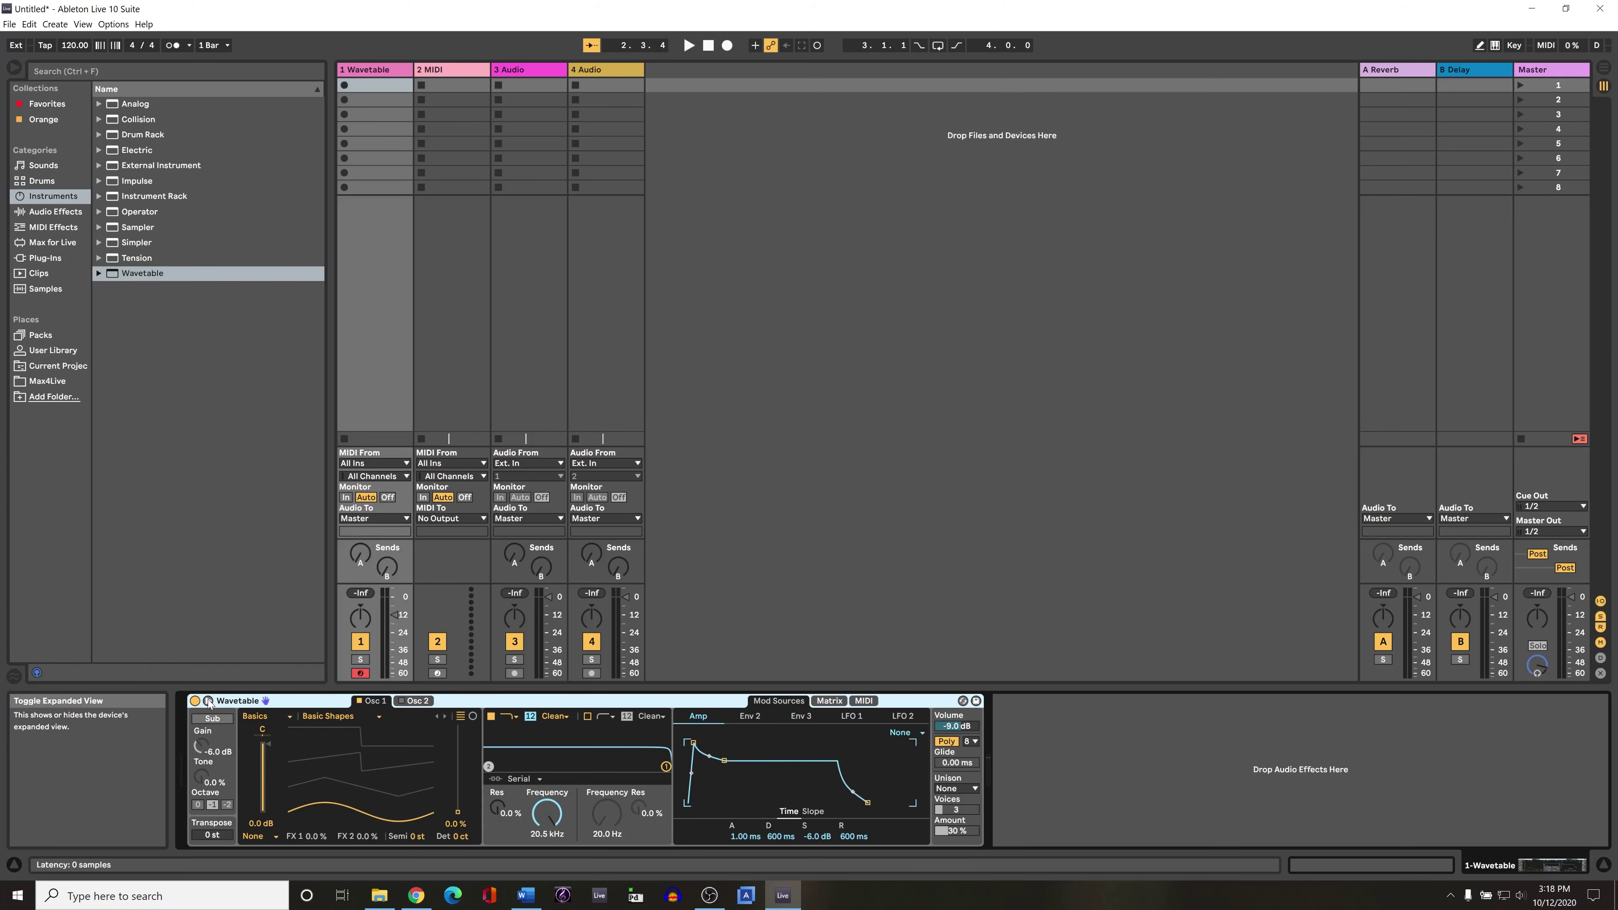
click(208, 700)
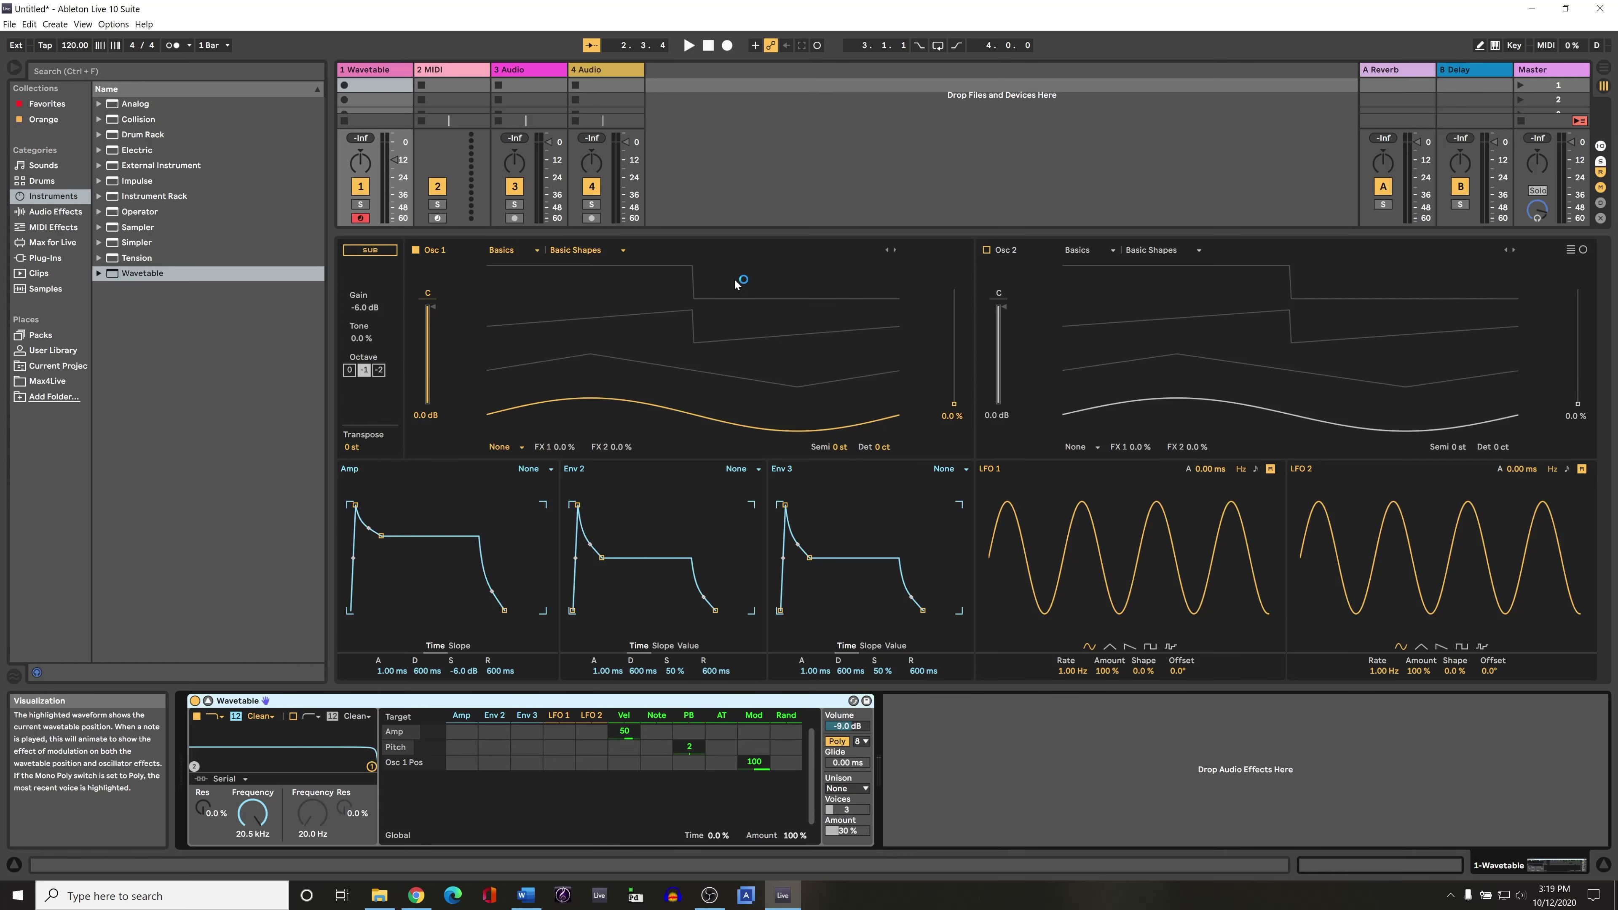
mouse_move(949, 408)
mouse_down()
mouse_move(954, 290)
mouse_move(953, 404)
mouse_up()
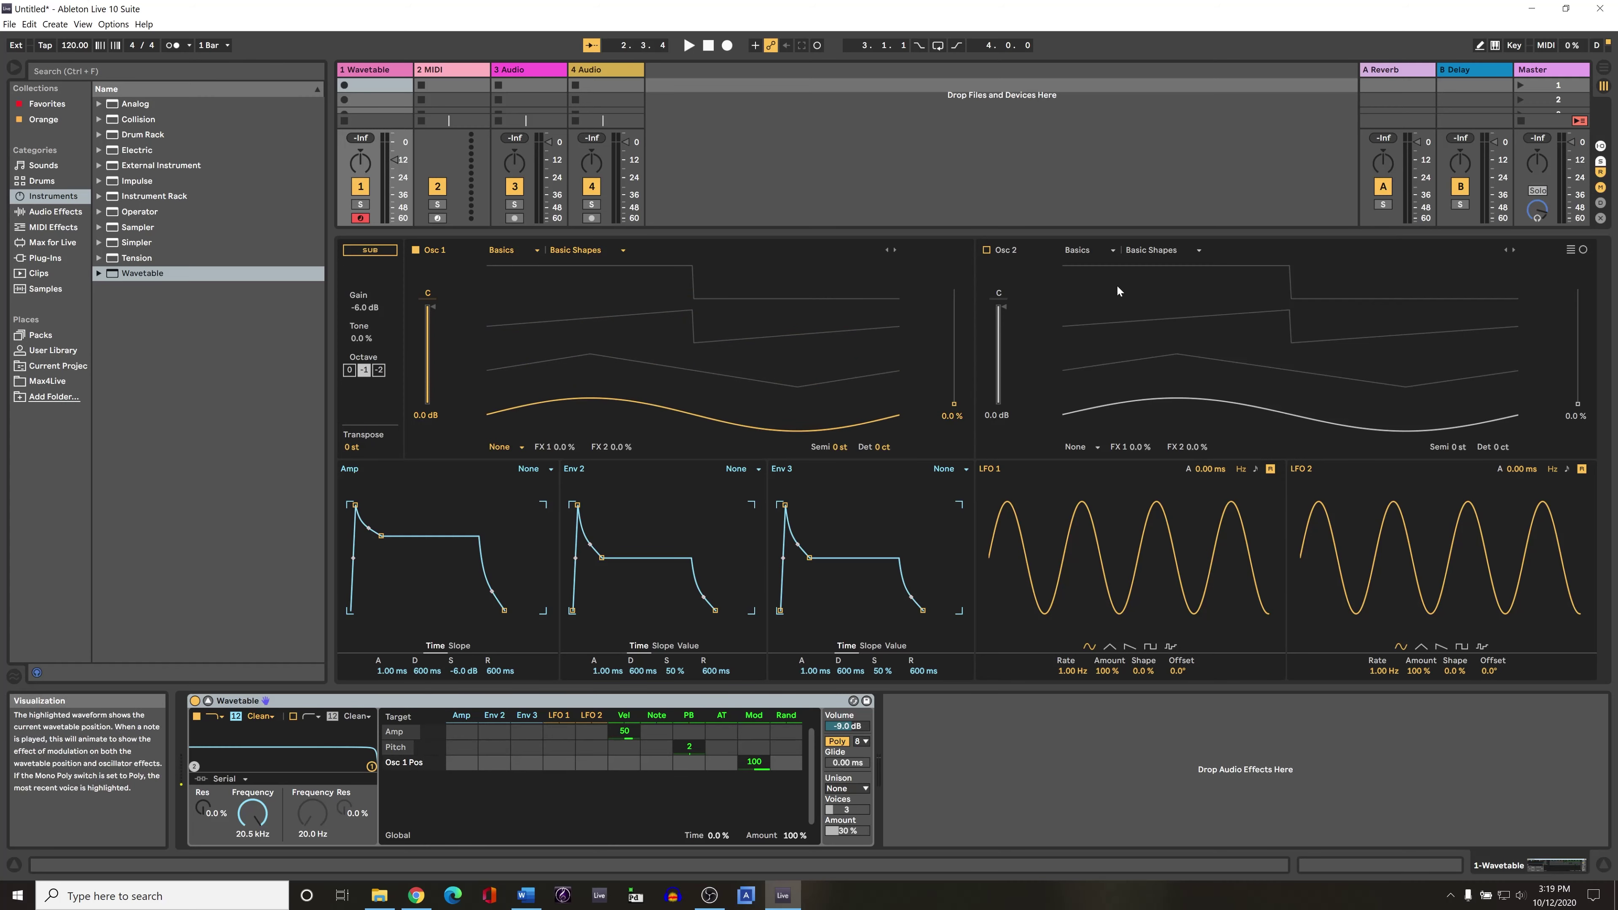
mouse_move(1578, 403)
mouse_down()
mouse_move(1577, 290)
mouse_move(1578, 403)
mouse_up()
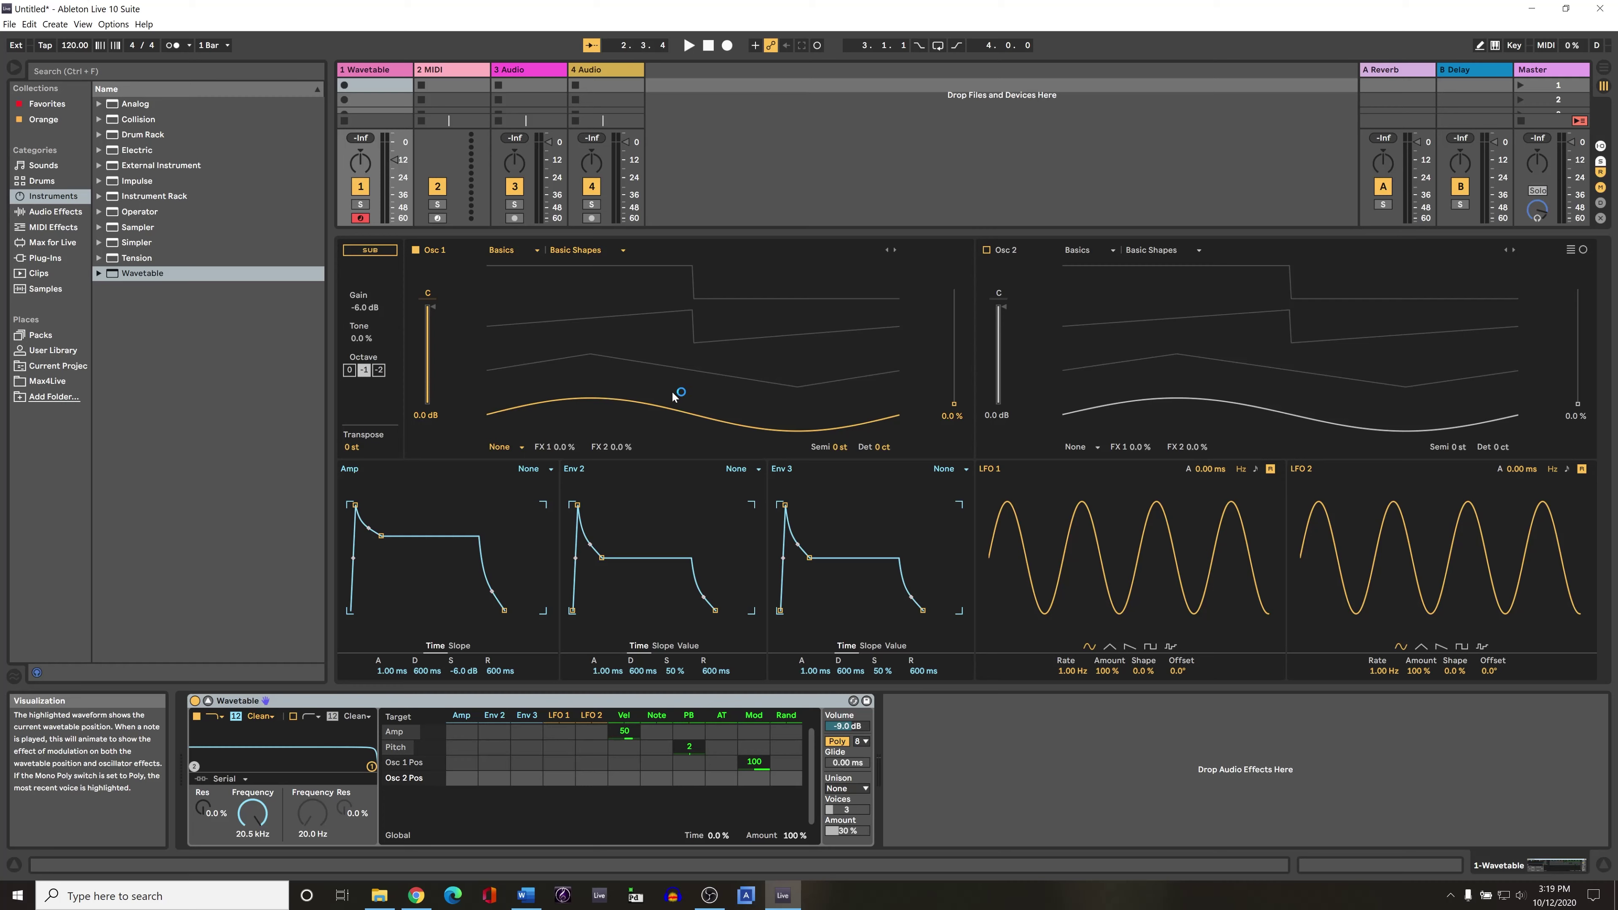
Load the Harmonic Series wavetable into Osc 1 and sweep its wave position up to 100% and back to 0%
click(577, 251)
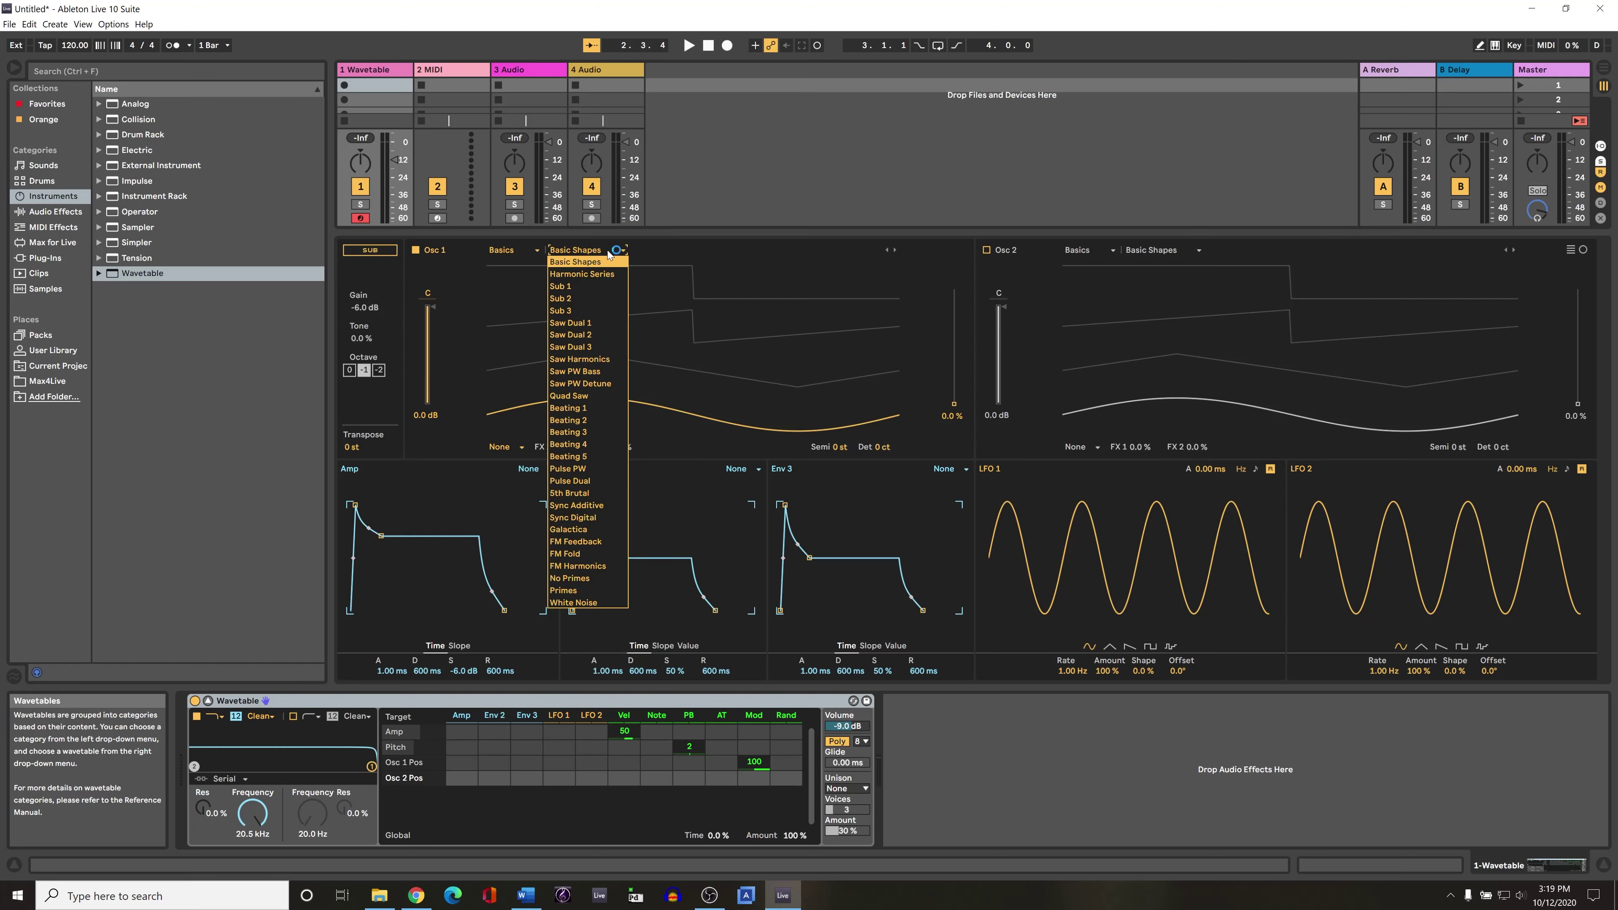
click(595, 275)
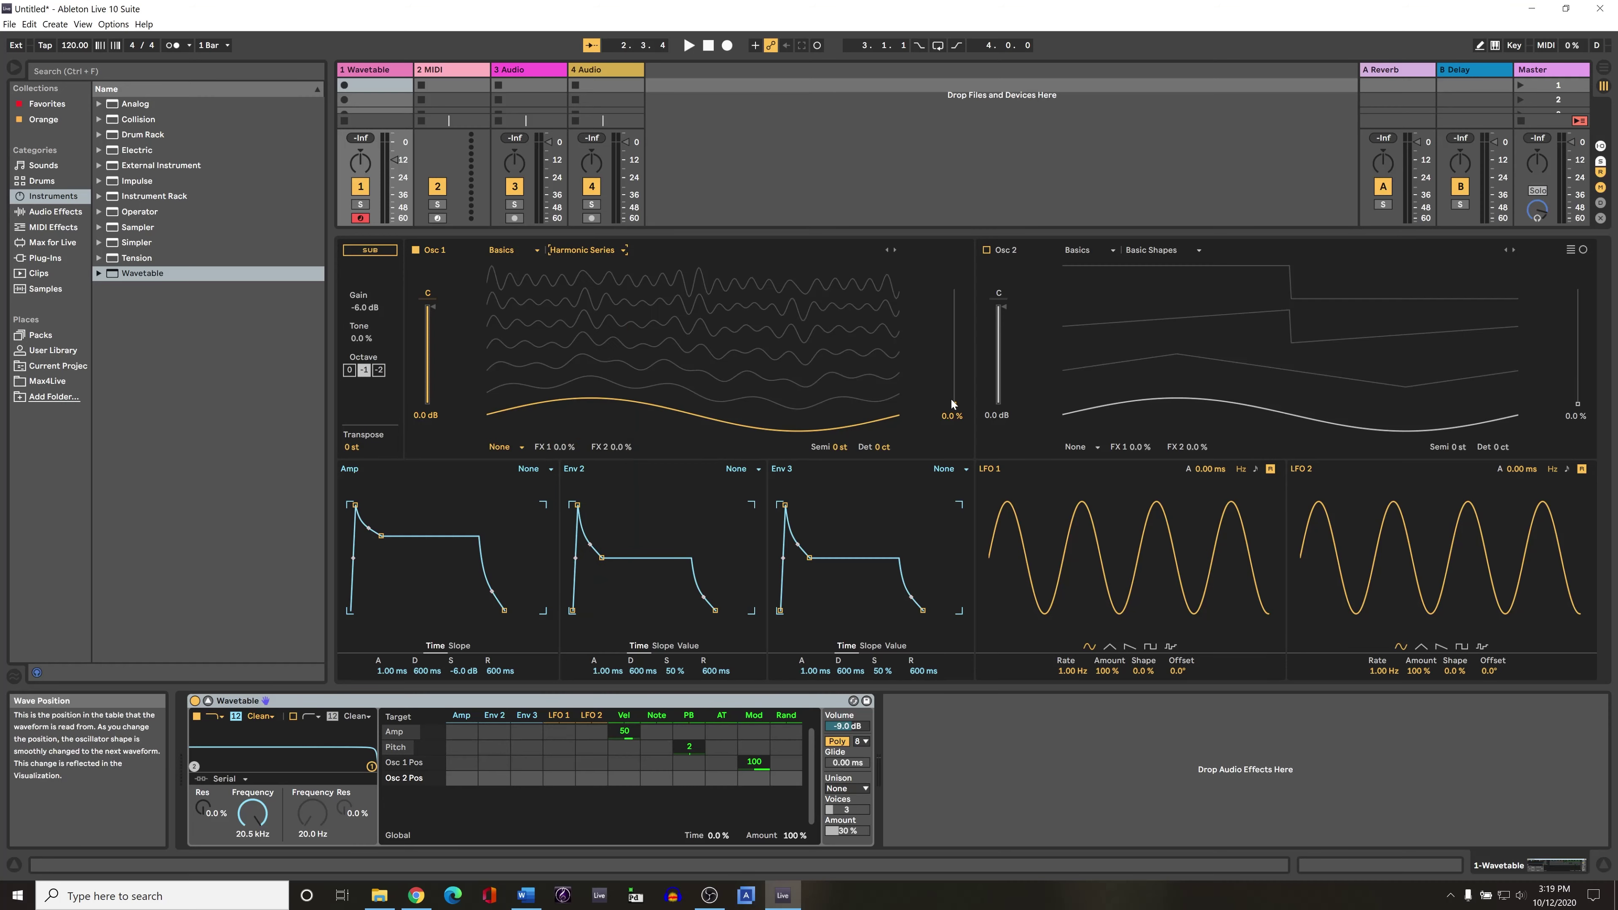
mouse_move(954, 404)
mouse_down()
mouse_move(953, 293)
mouse_move(953, 404)
mouse_up()
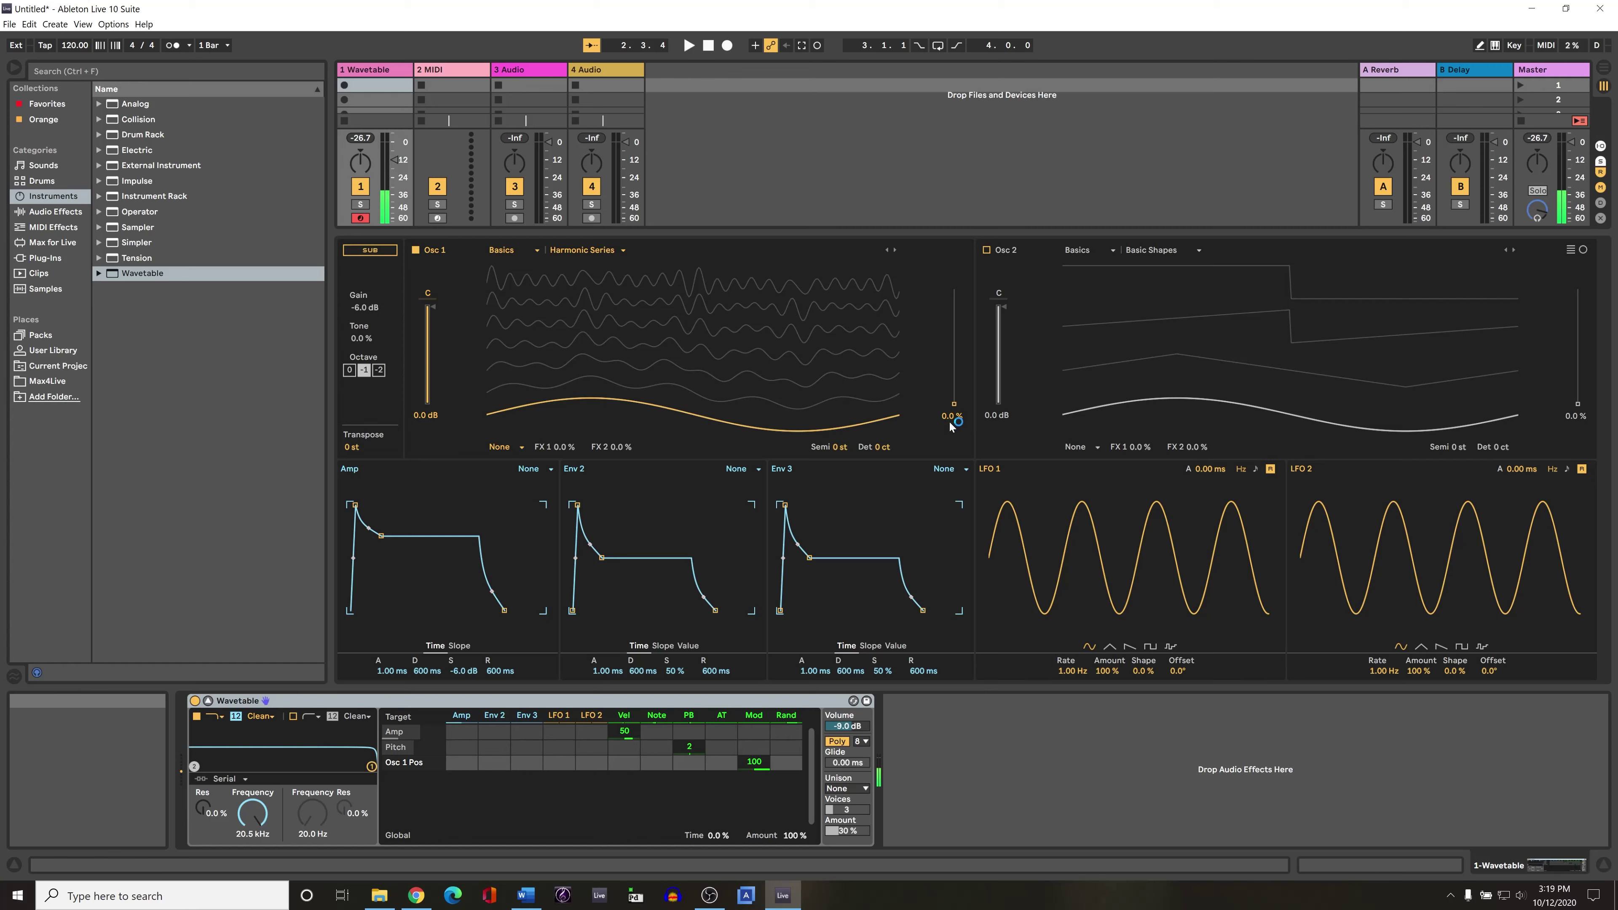
drag(953, 411, 954, 290)
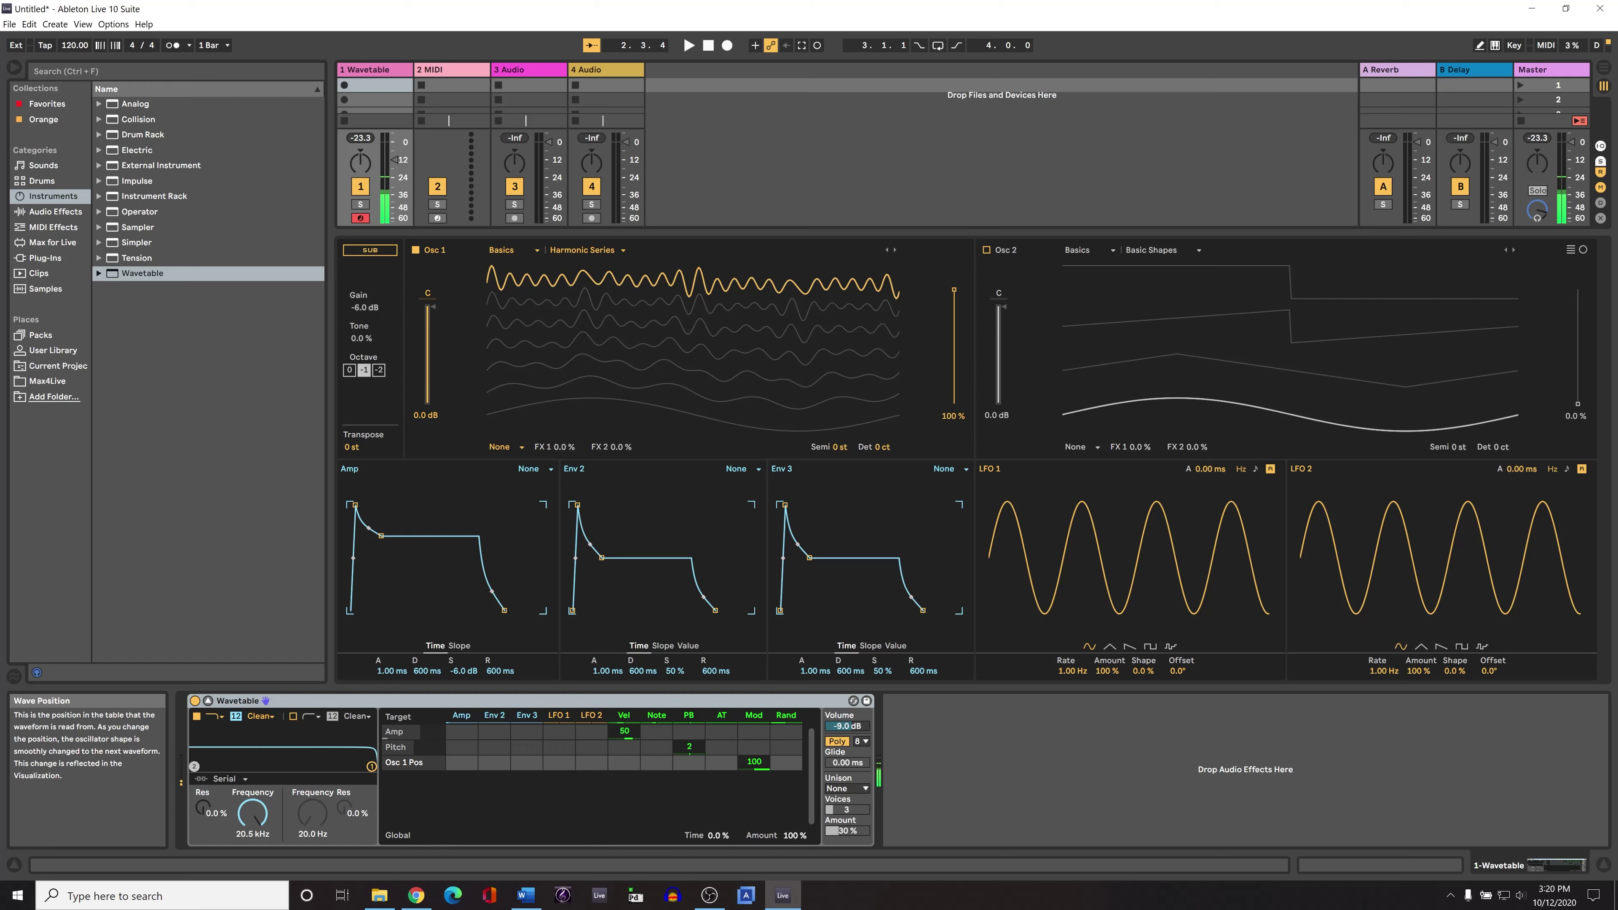
drag(953, 290, 953, 403)
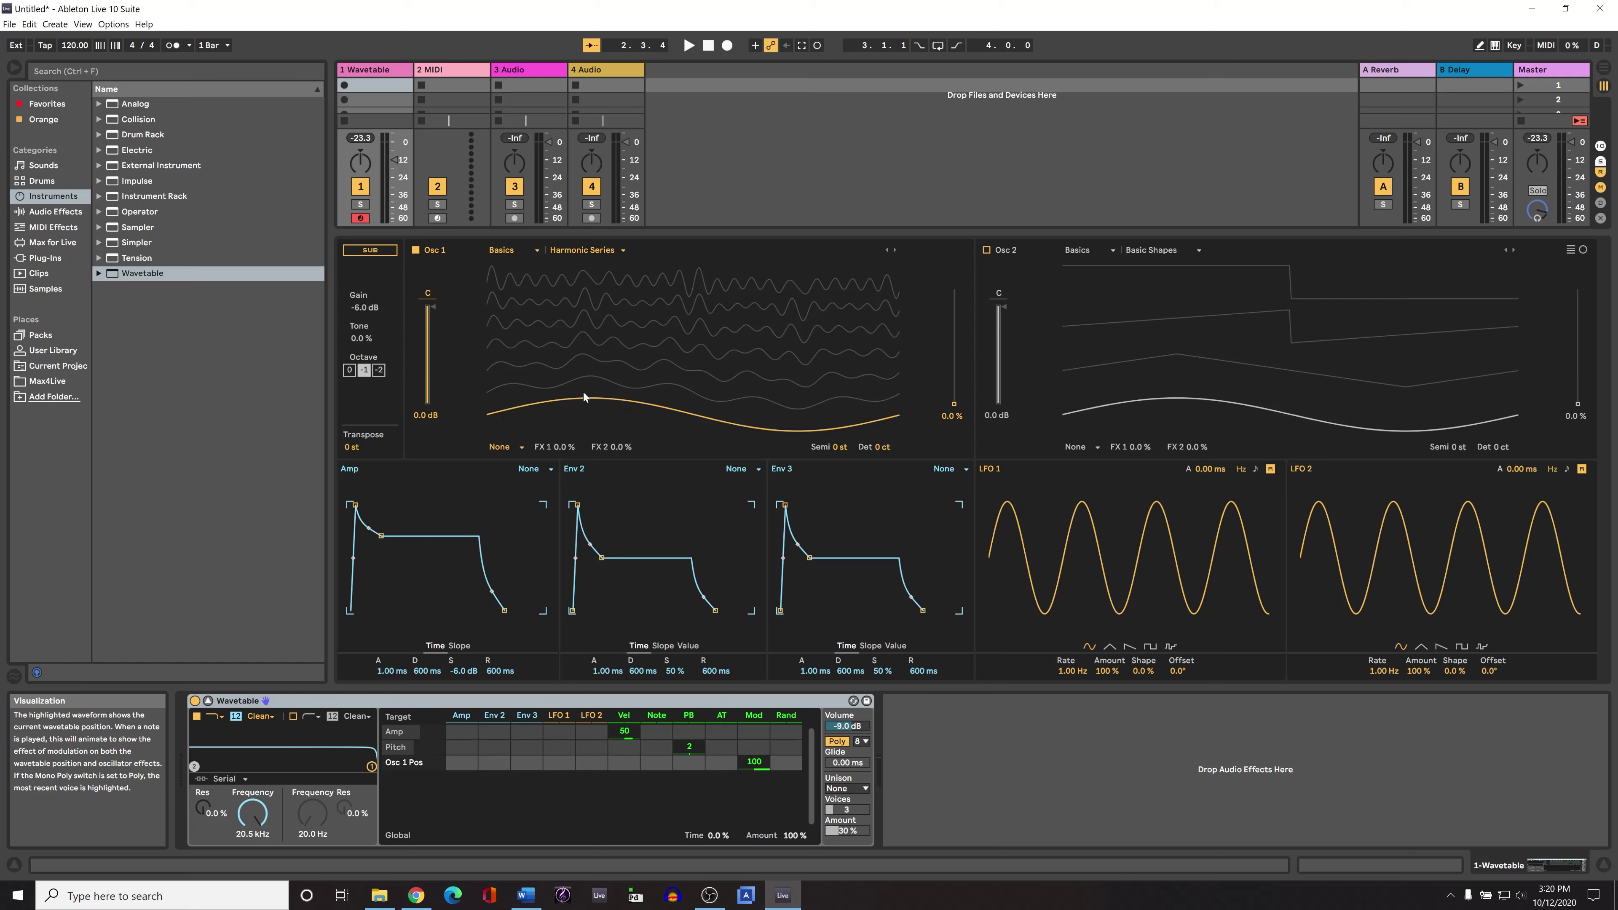
Set the wave position of Osc 1 to 45% and that of Osc 2 to 20%
drag(953, 403, 954, 335)
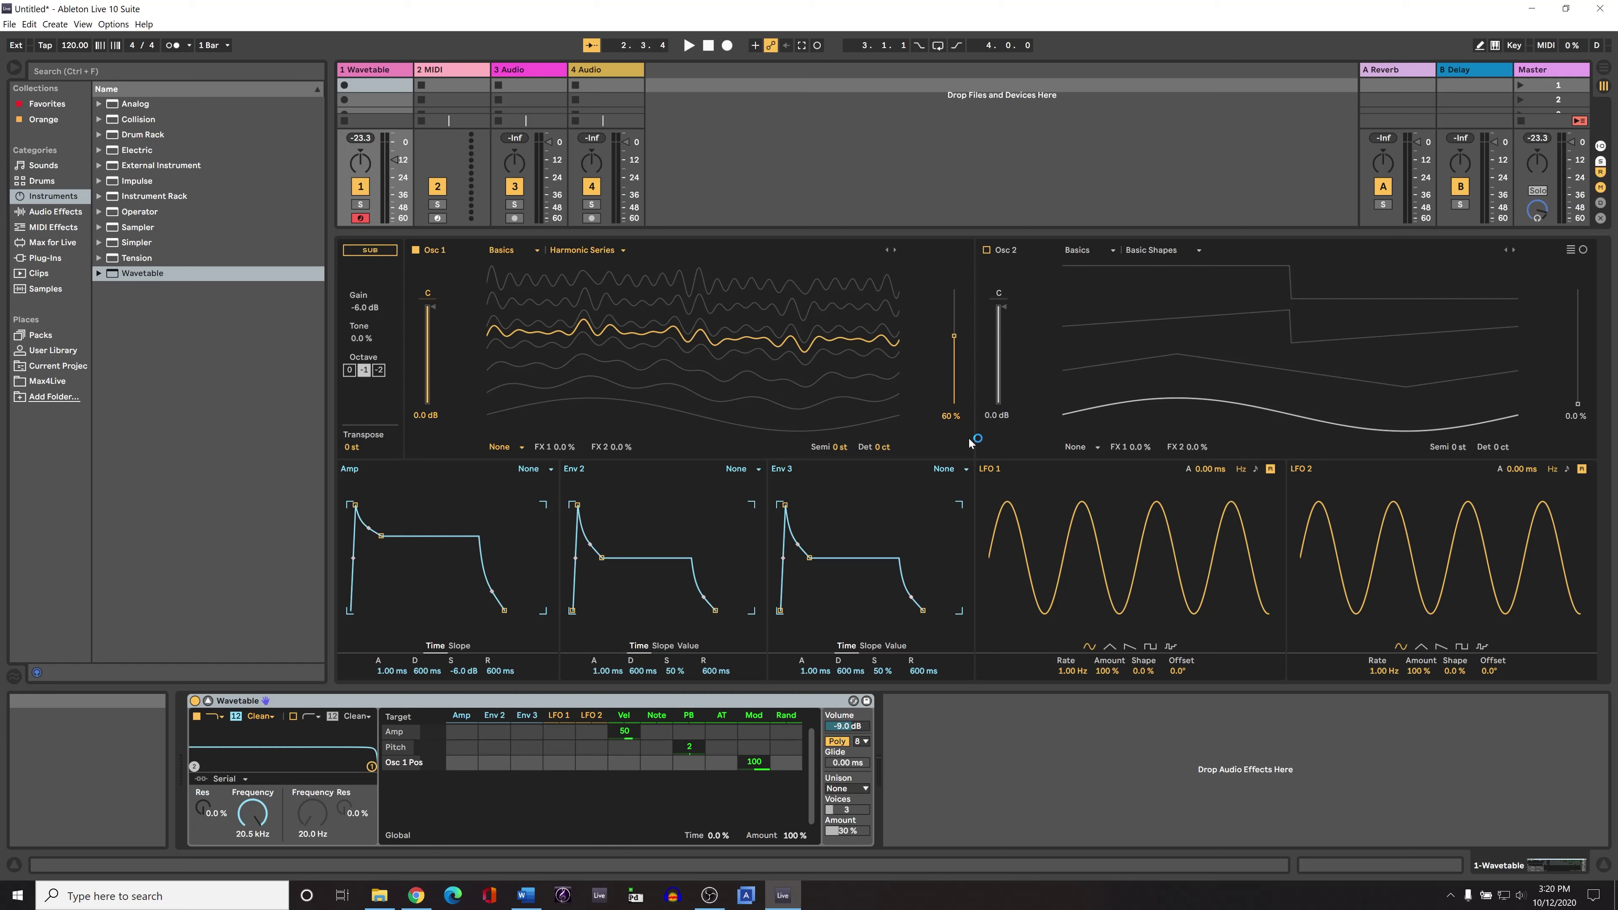
drag(957, 329, 957, 348)
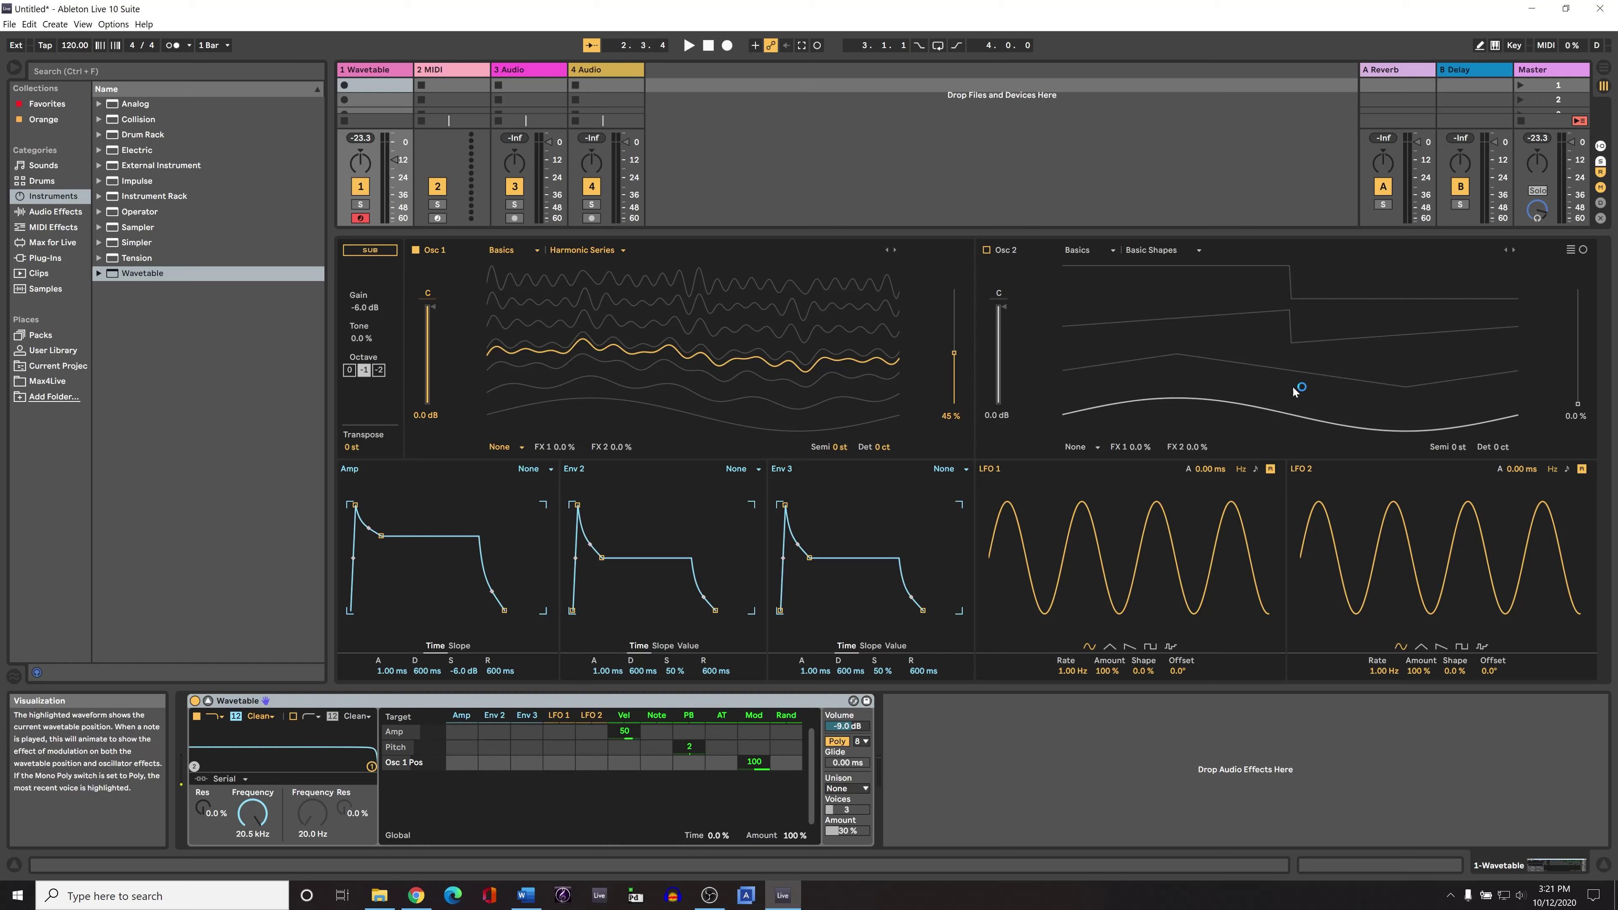
drag(1512, 398, 1558, 405)
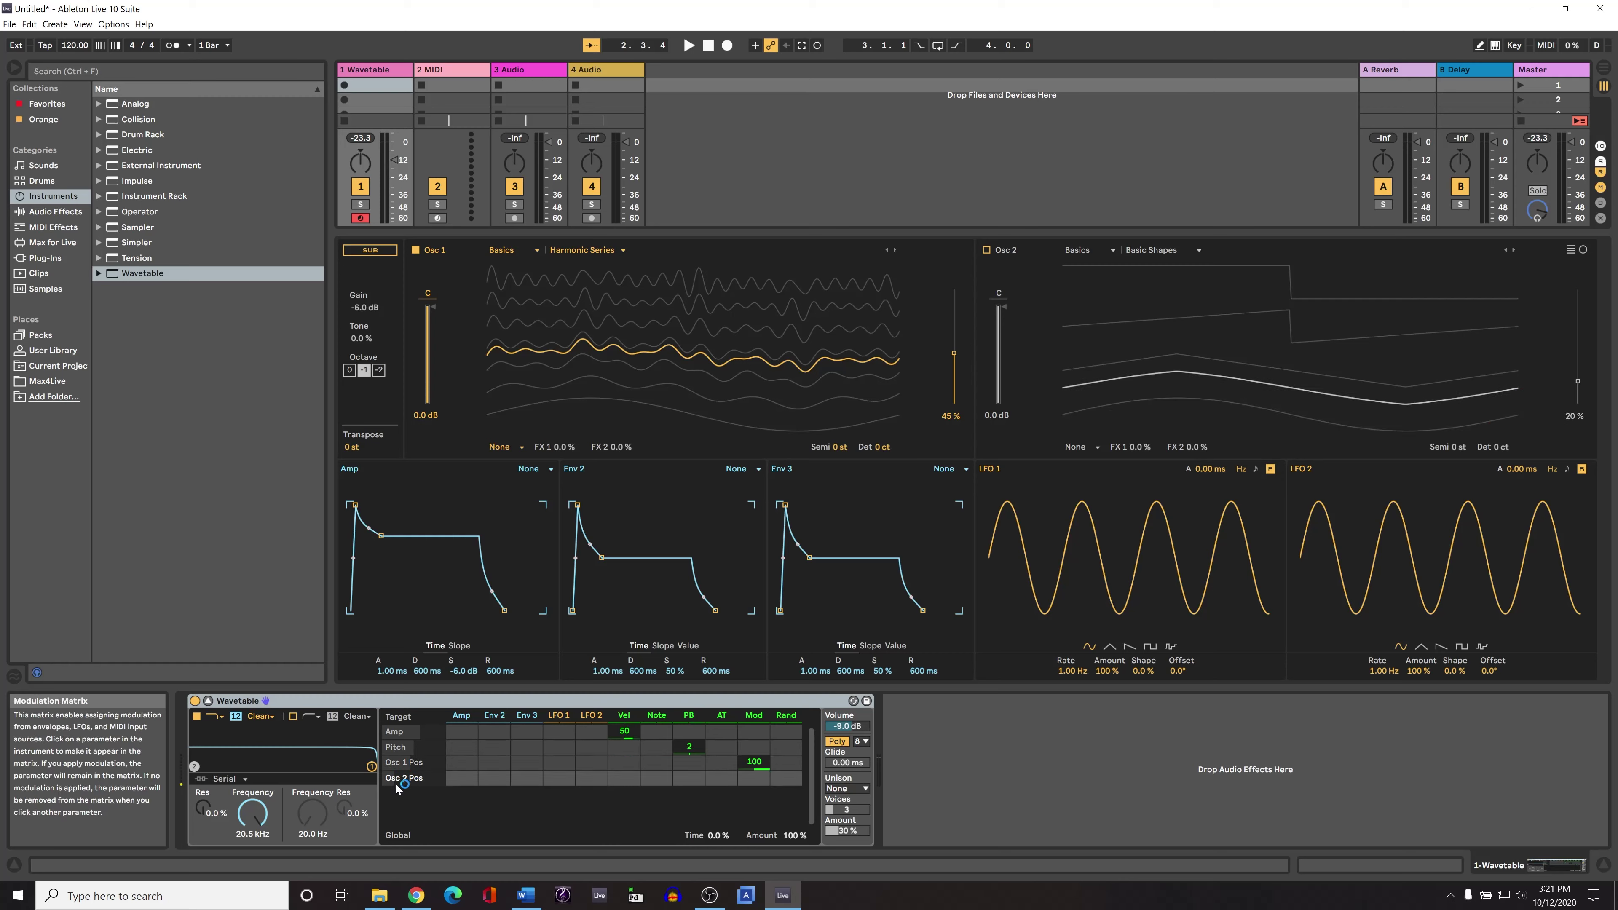
Modulate the Osc 1 position with LFO 1 by an amount of 31, and slow LFO 1's rate to 0.05 Hz
click(1086, 554)
drag(563, 762, 563, 759)
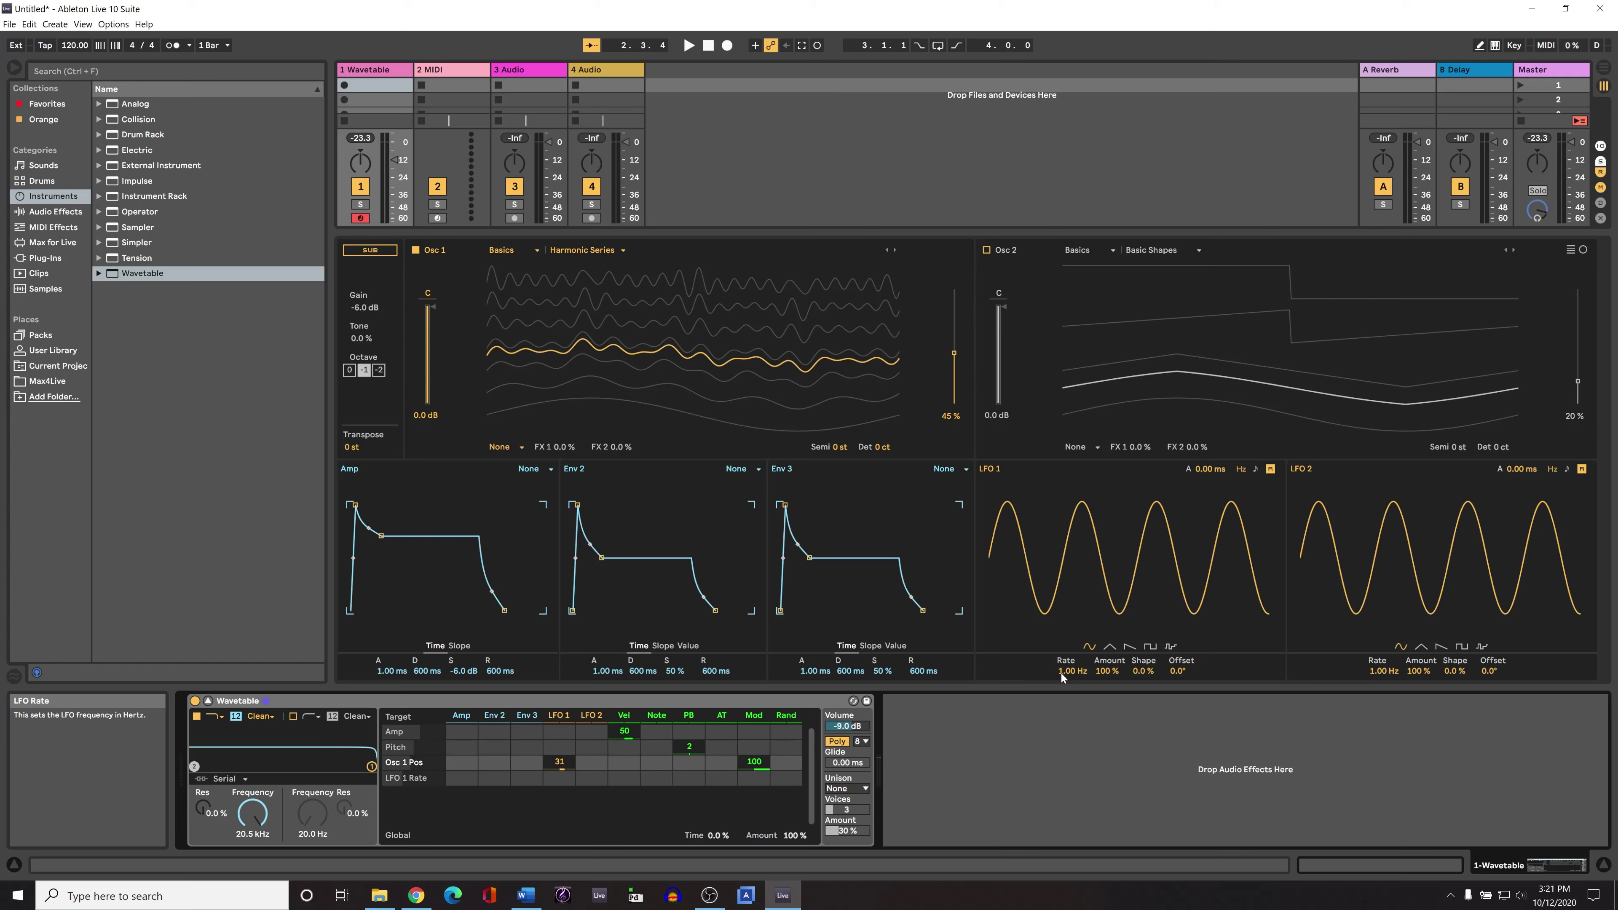
drag(1062, 677, 1062, 685)
drag(1073, 671, 1073, 702)
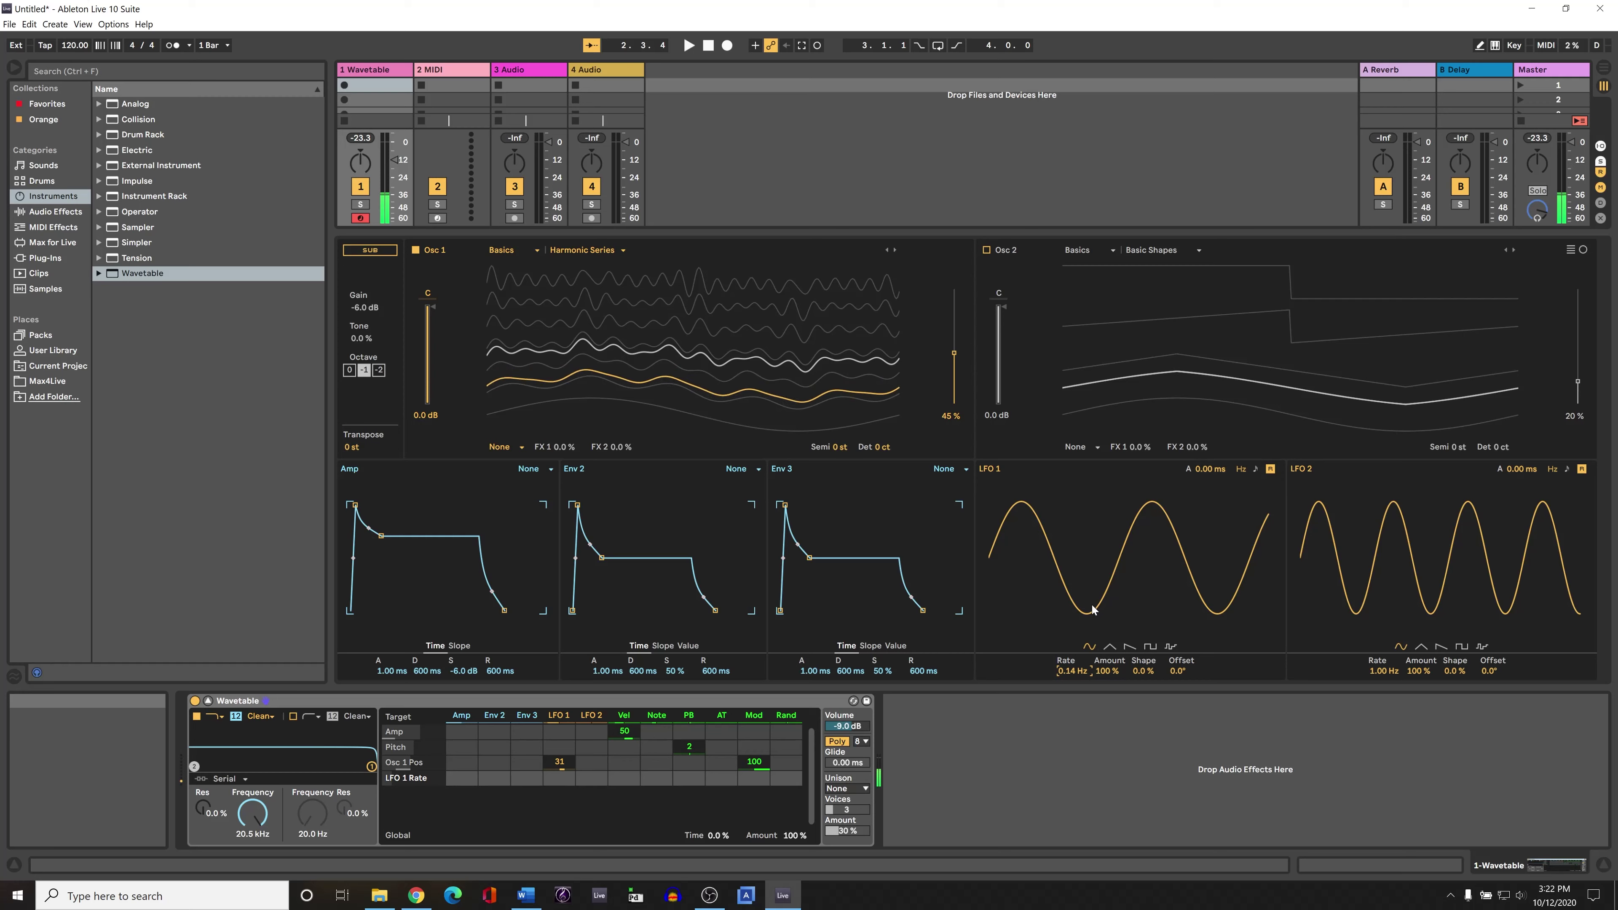
drag(1074, 673, 1075, 693)
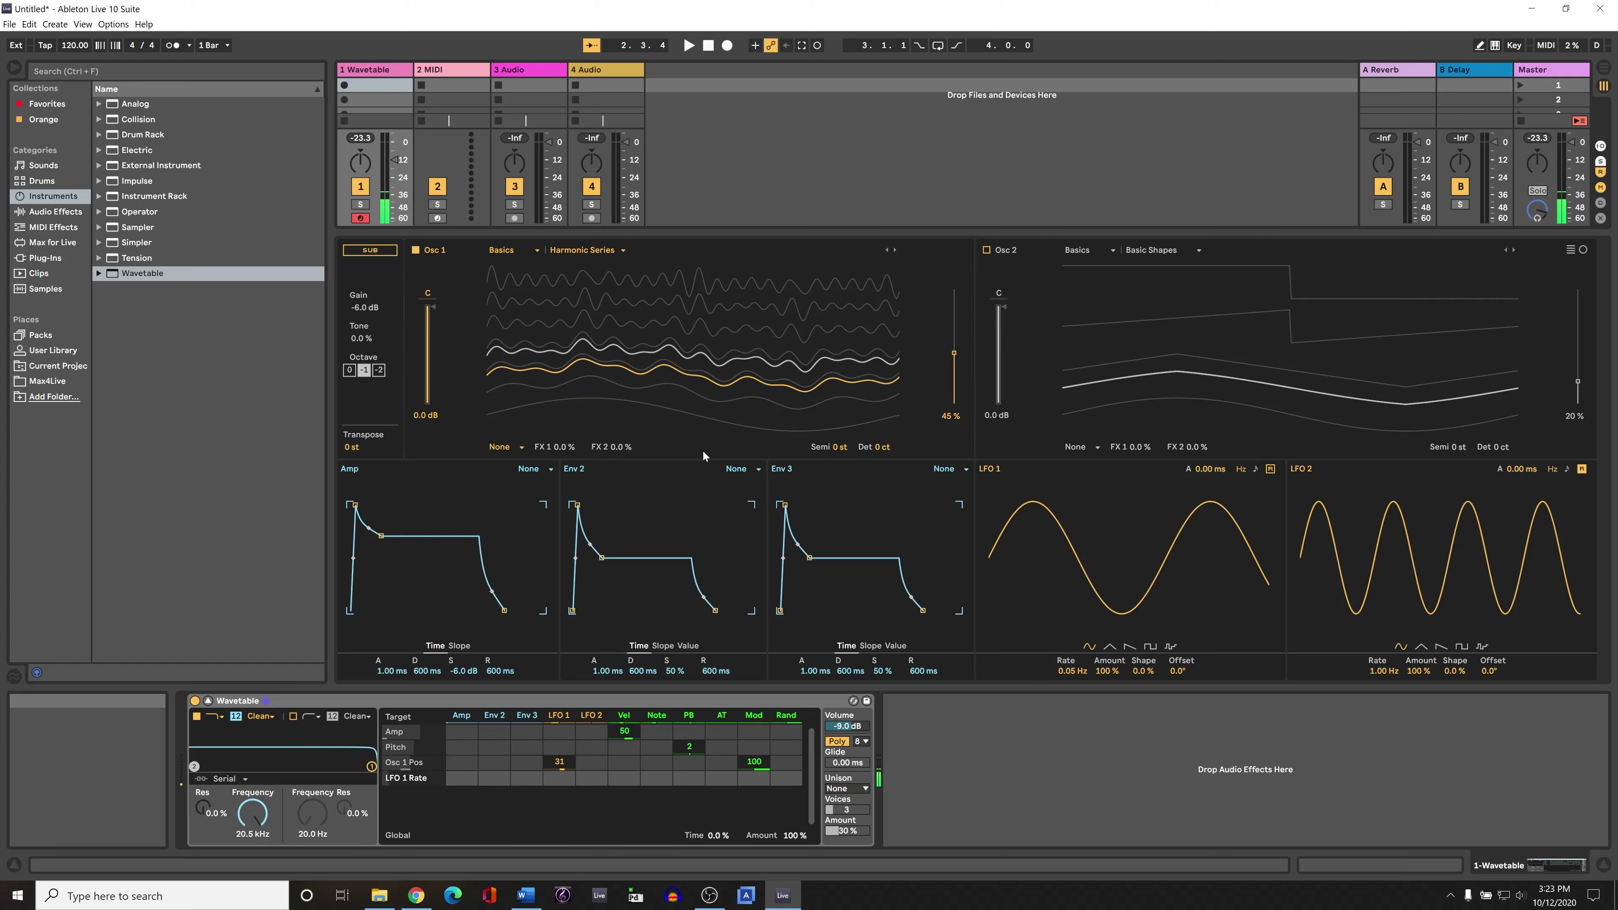
Switch Osc 1 to the Vintage wavetable category with the Brds Dual Saw wavetable
click(524, 250)
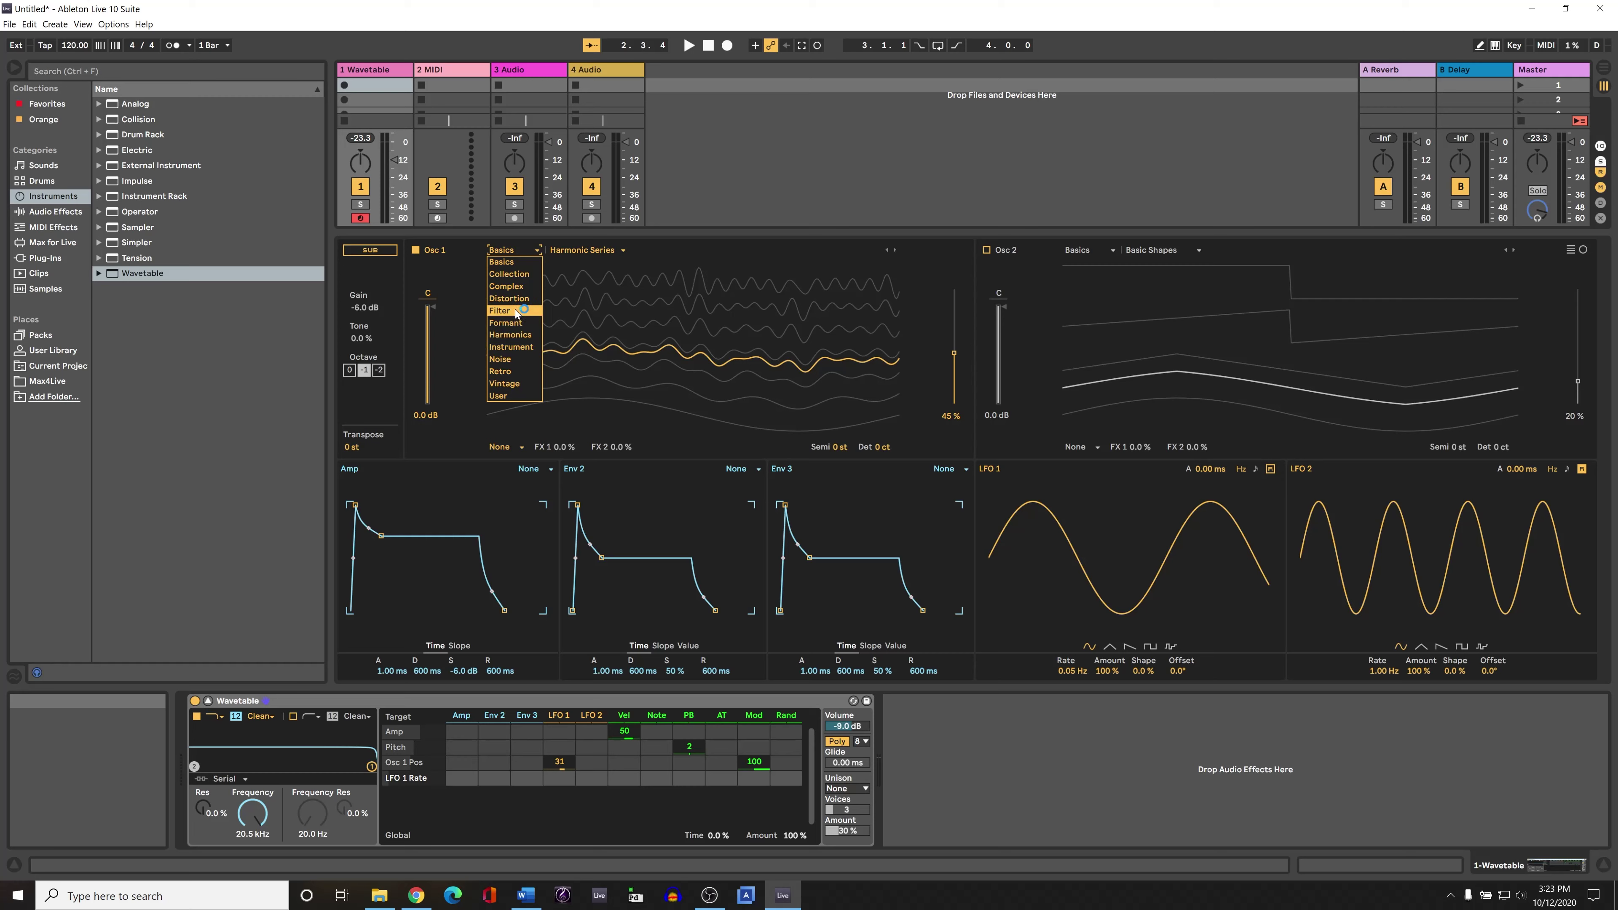
click(520, 382)
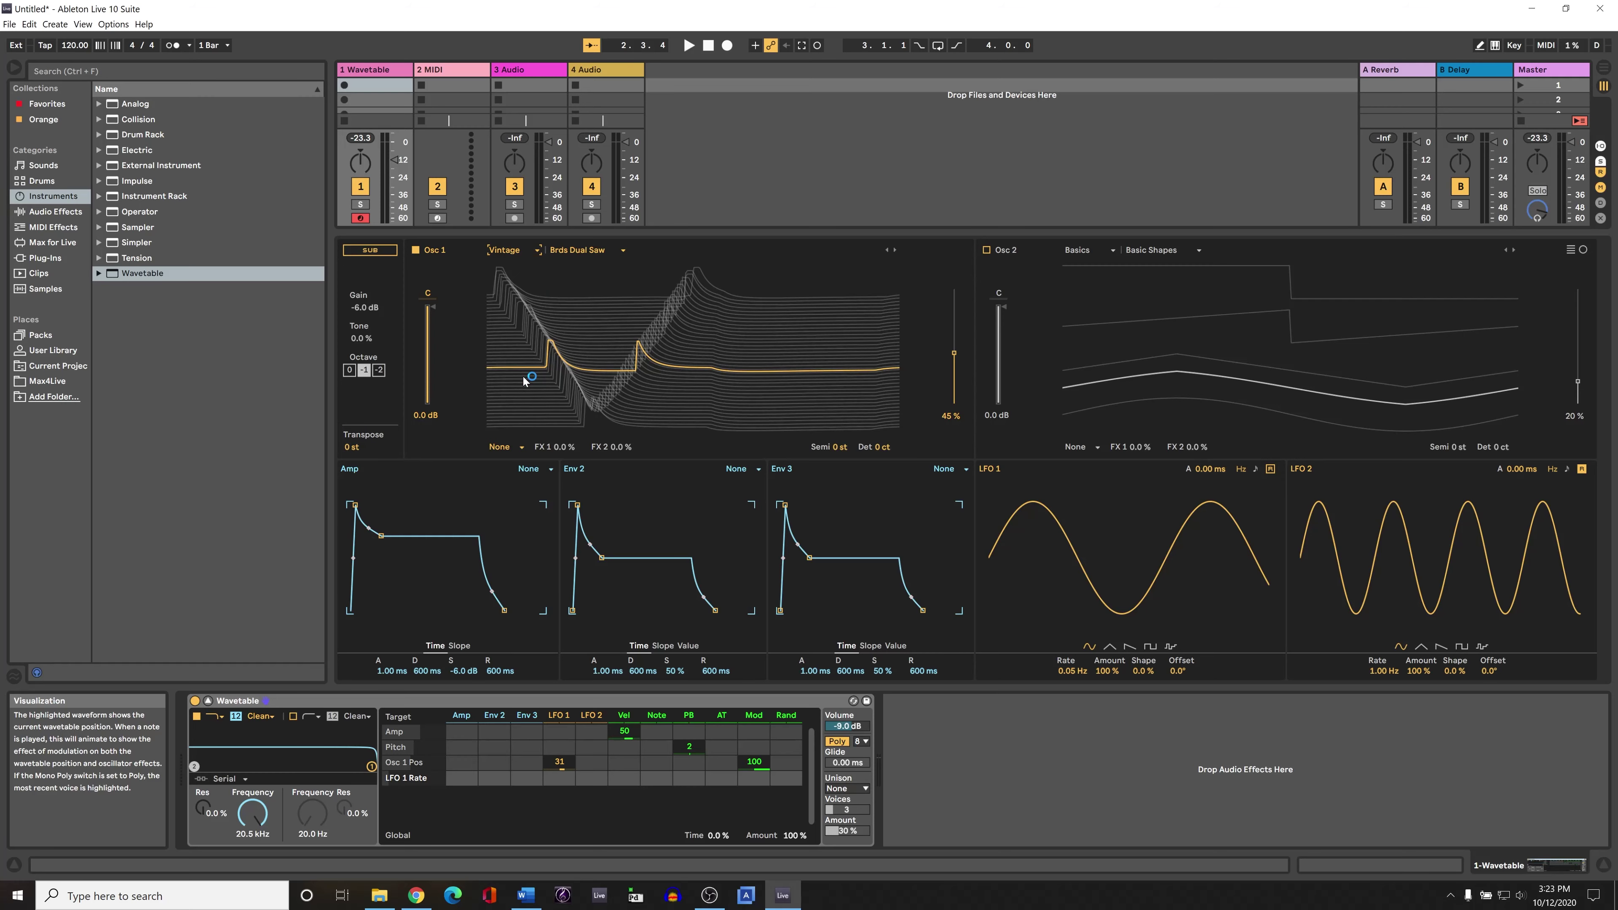
click(604, 249)
click(608, 261)
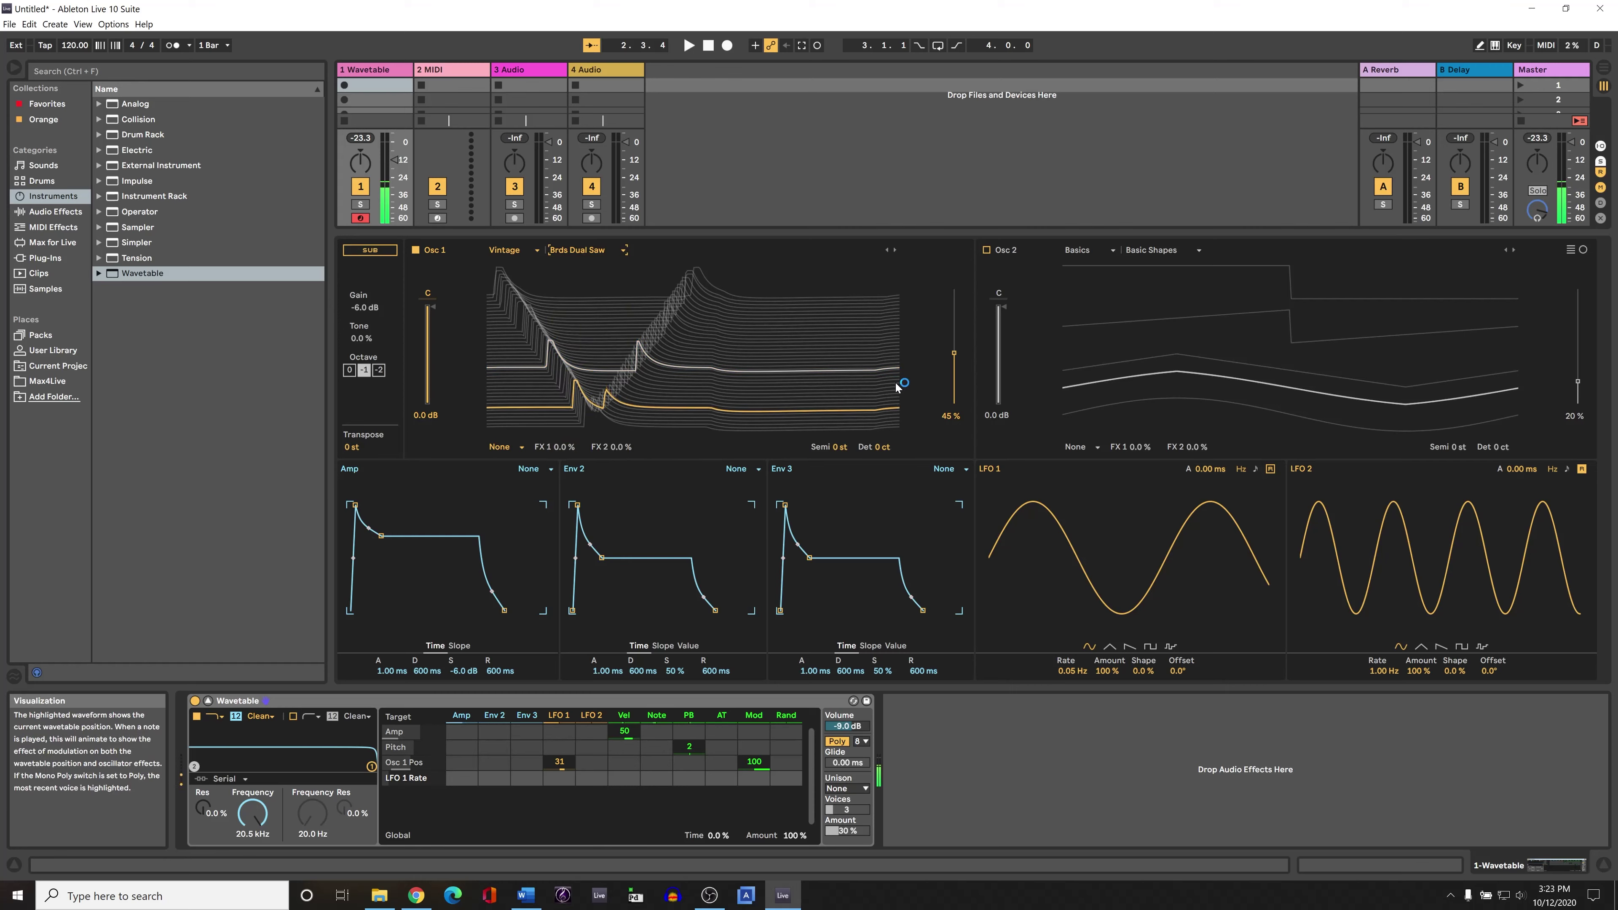
Load the BS Sync wavetable into Osc 1 and set its wave position to 23%
click(625, 249)
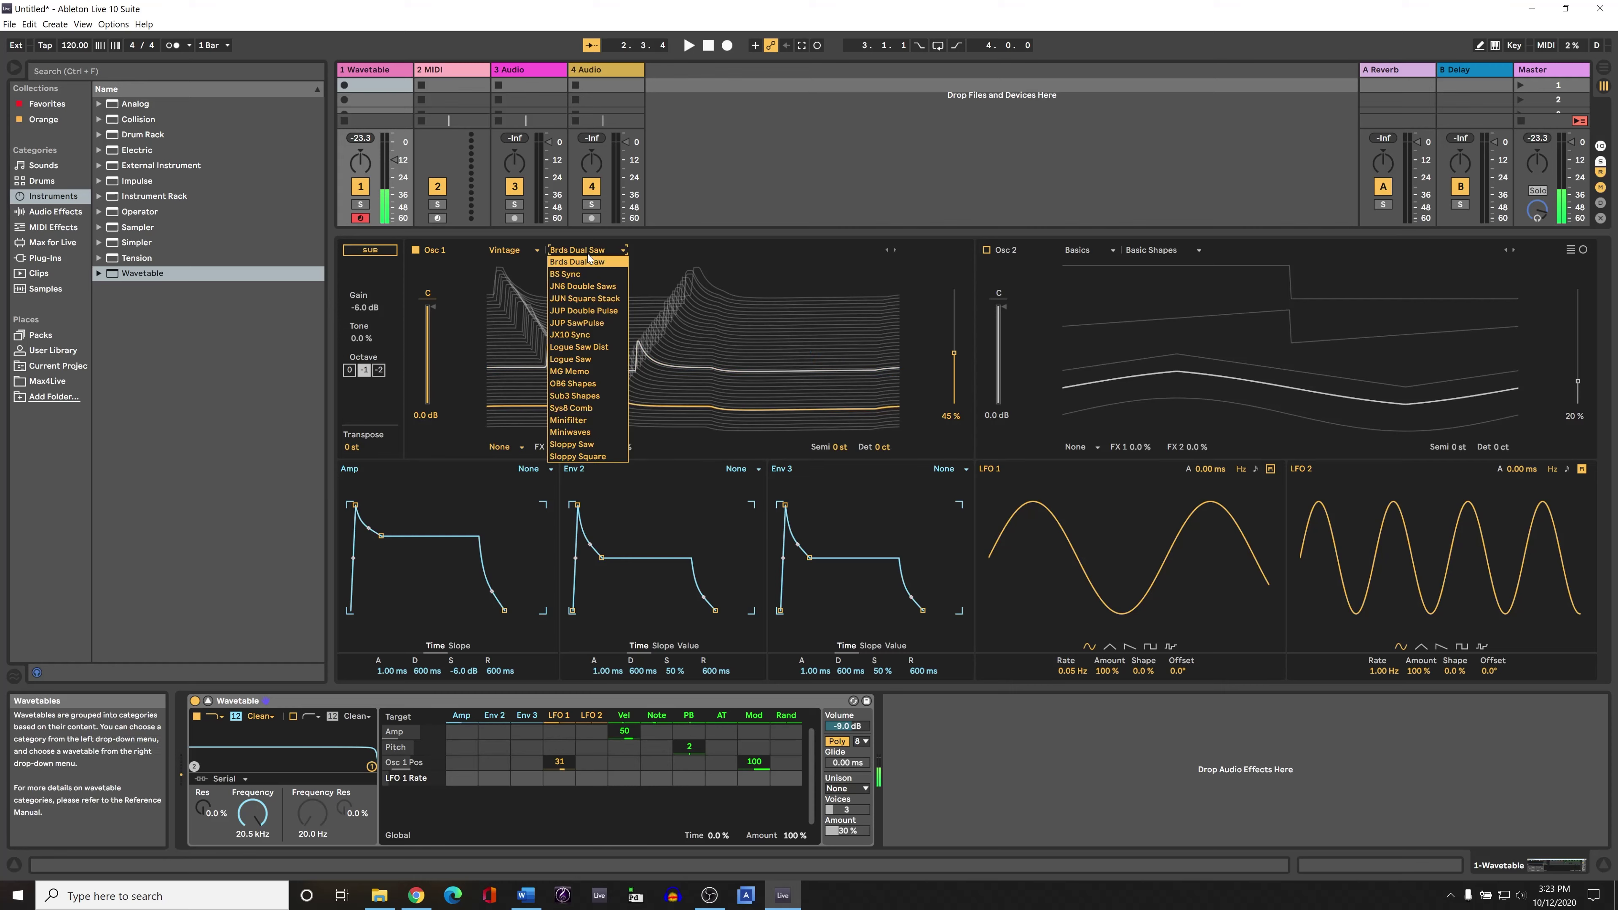
click(584, 275)
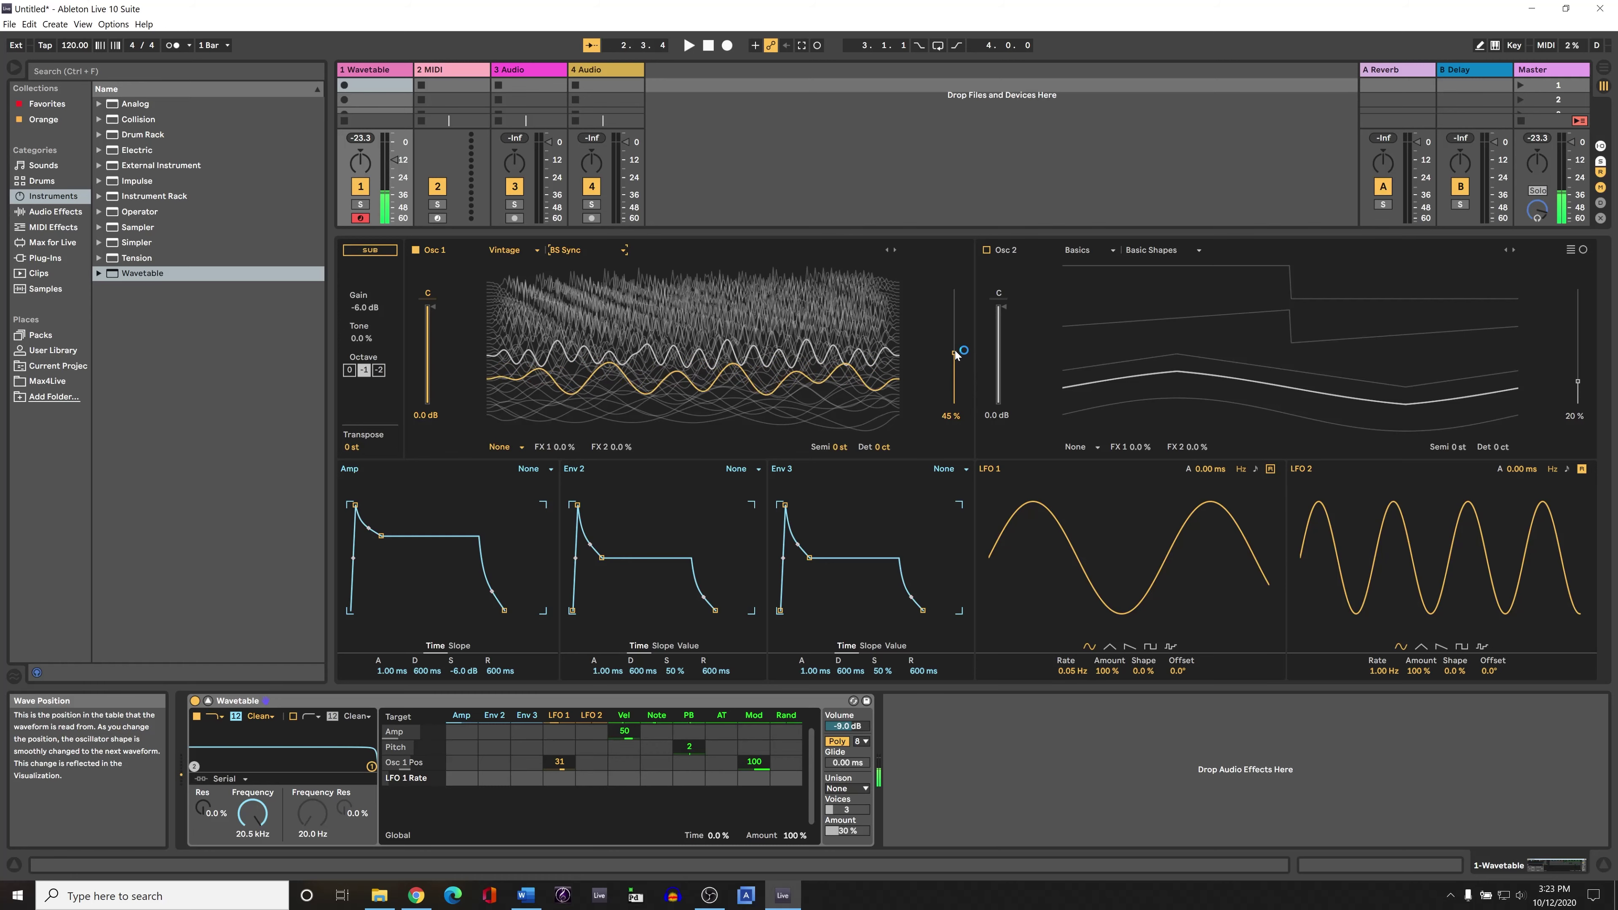
mouse_move(959, 360)
mouse_down()
mouse_move(958, 400)
mouse_move(954, 376)
mouse_up()
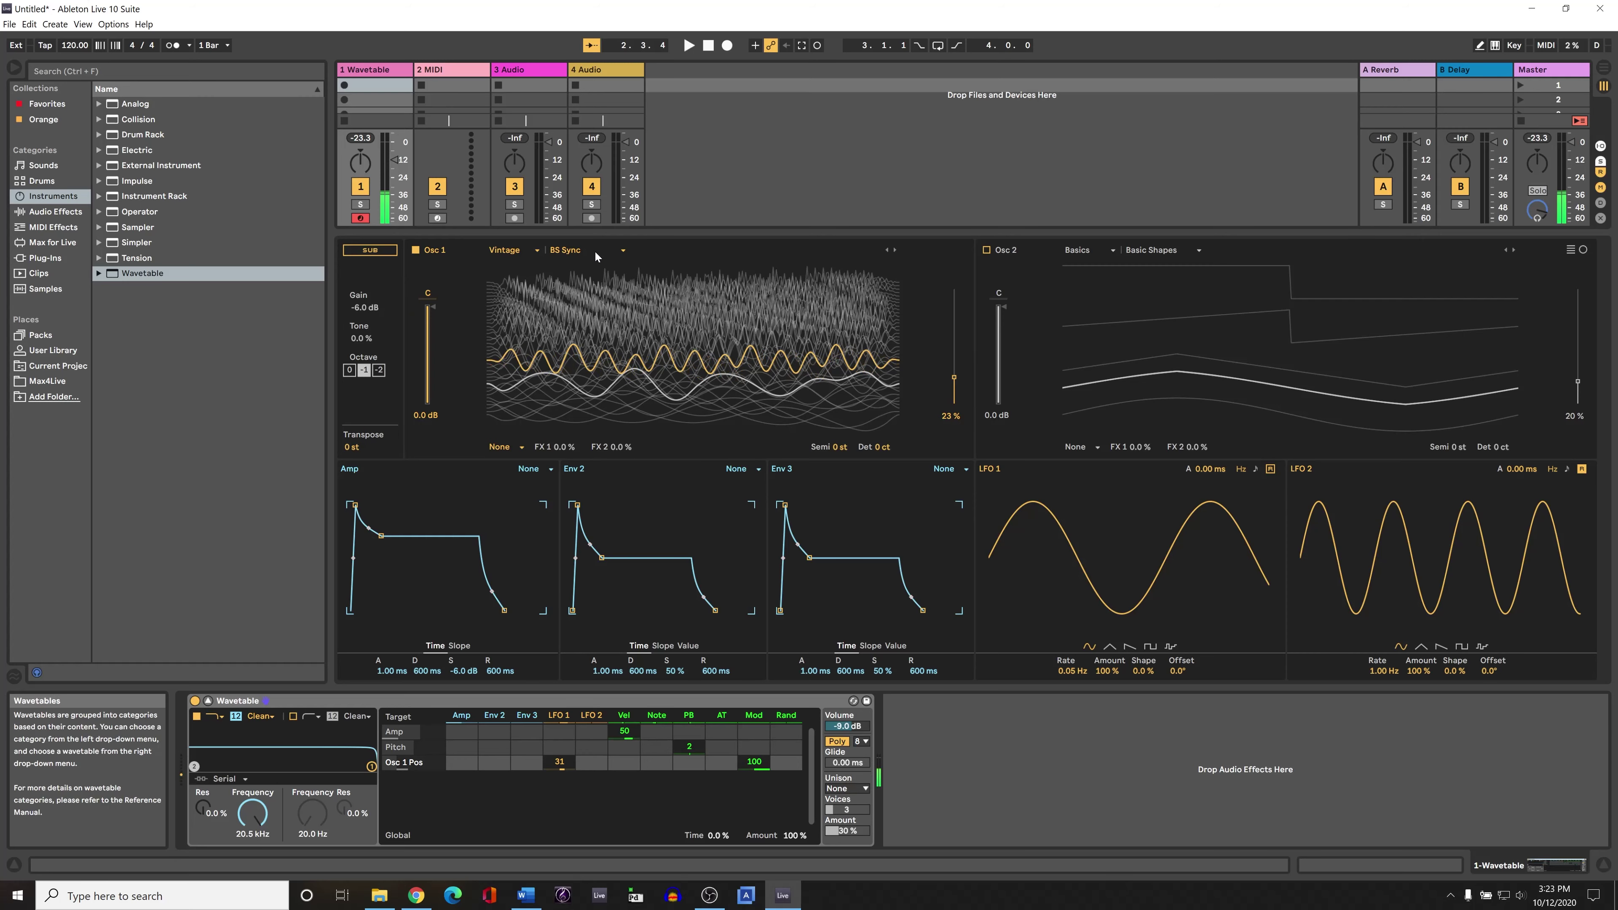
Change the Osc 1 wavetable to Sys8 Comb
click(571, 250)
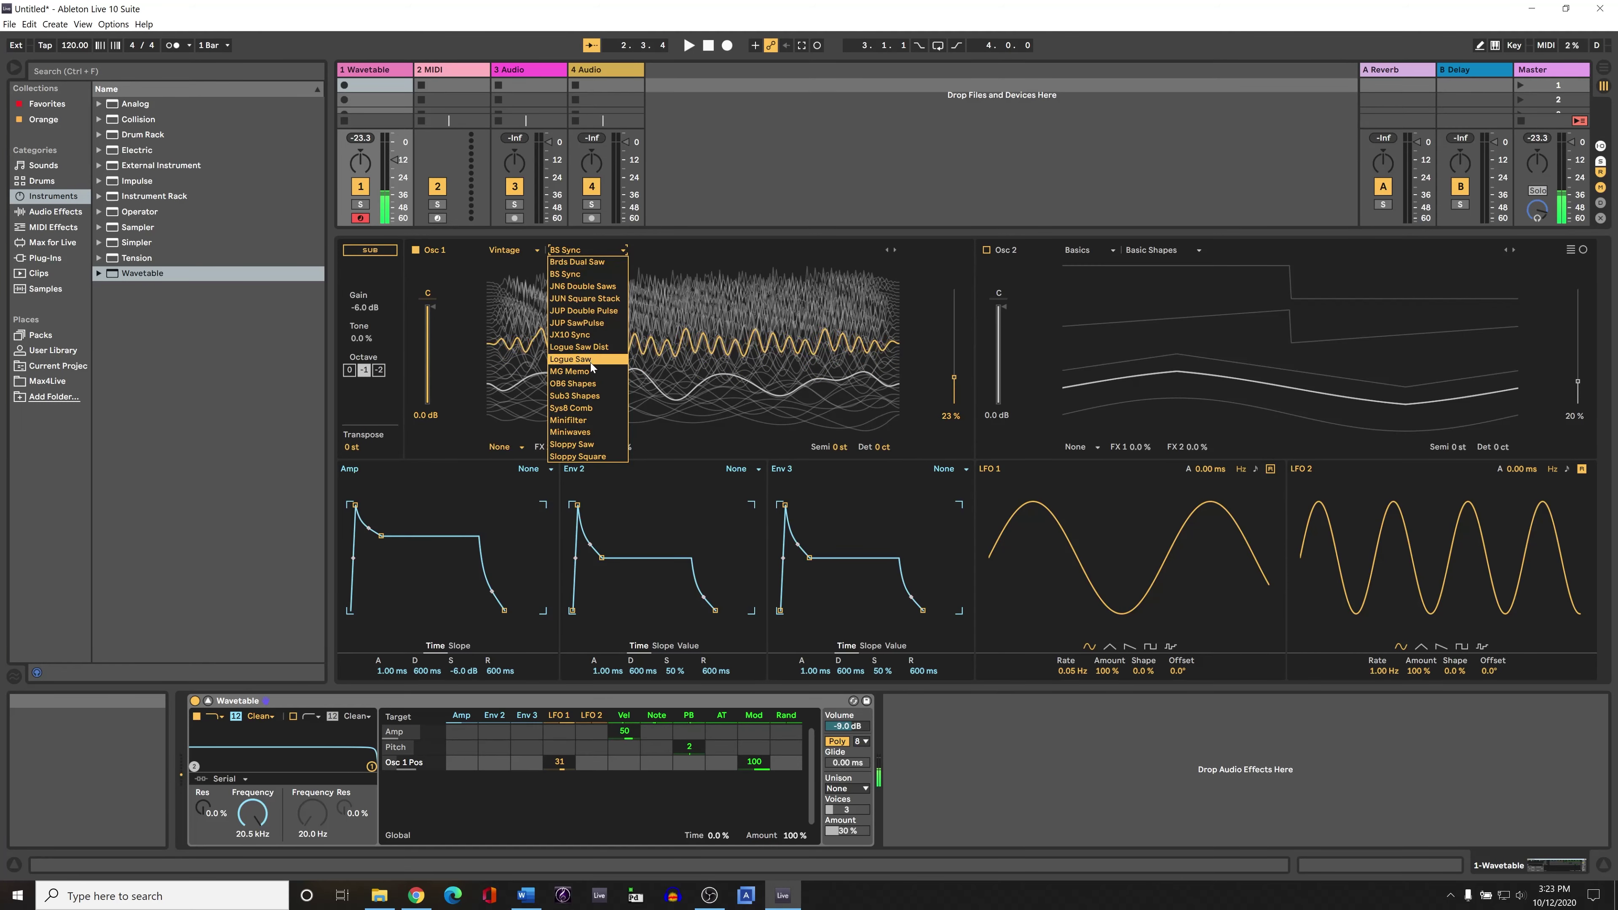
click(586, 411)
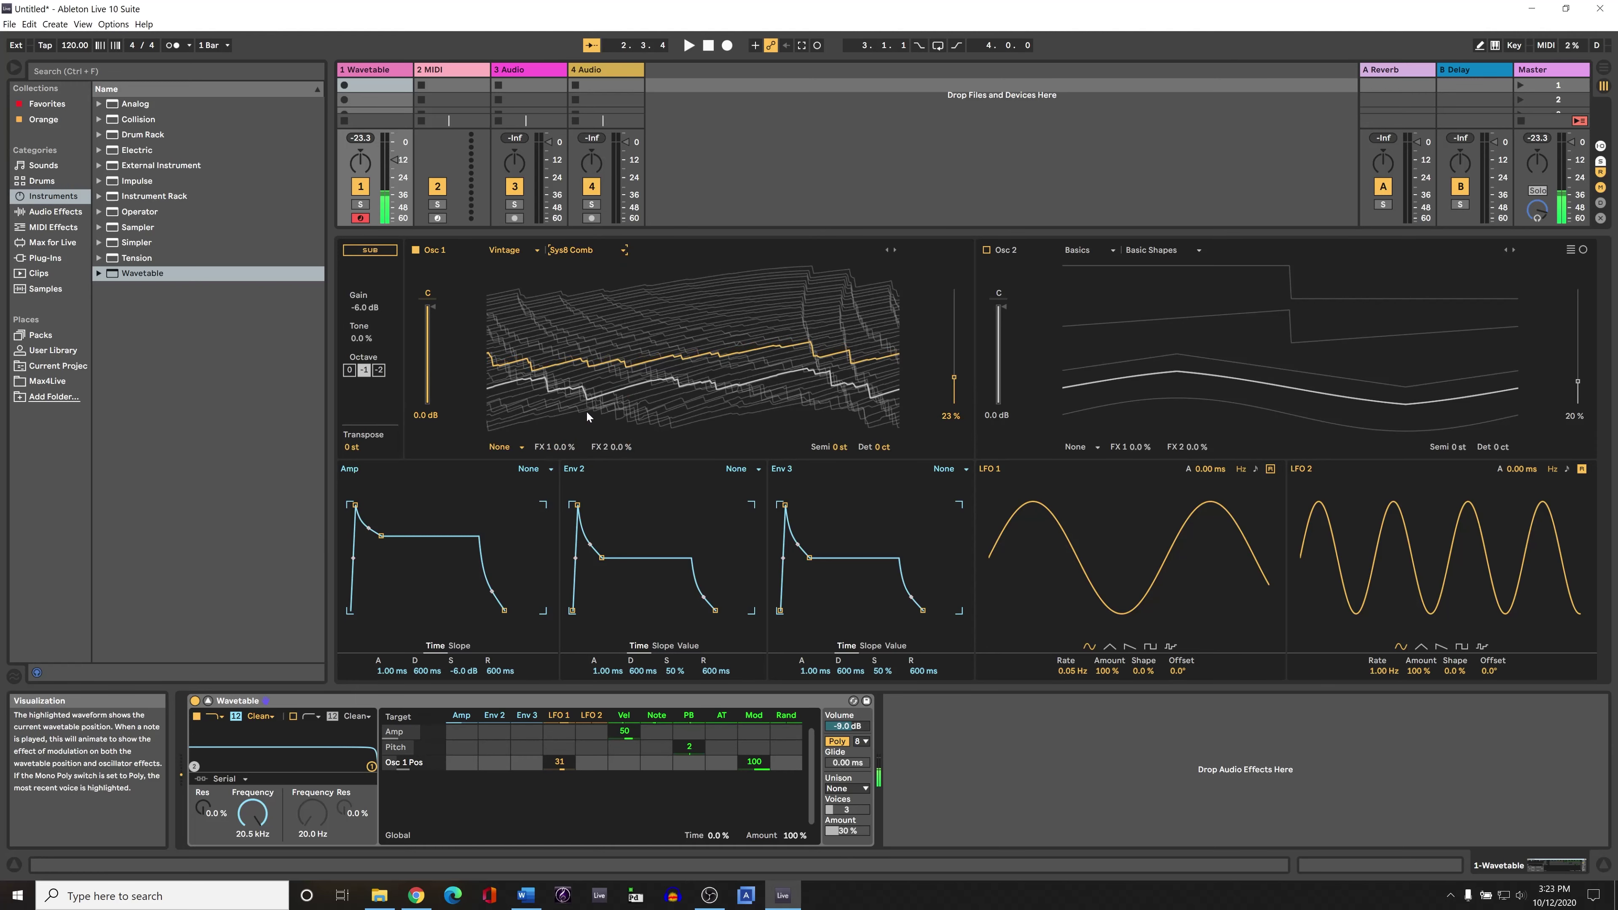
click(582, 251)
click(528, 247)
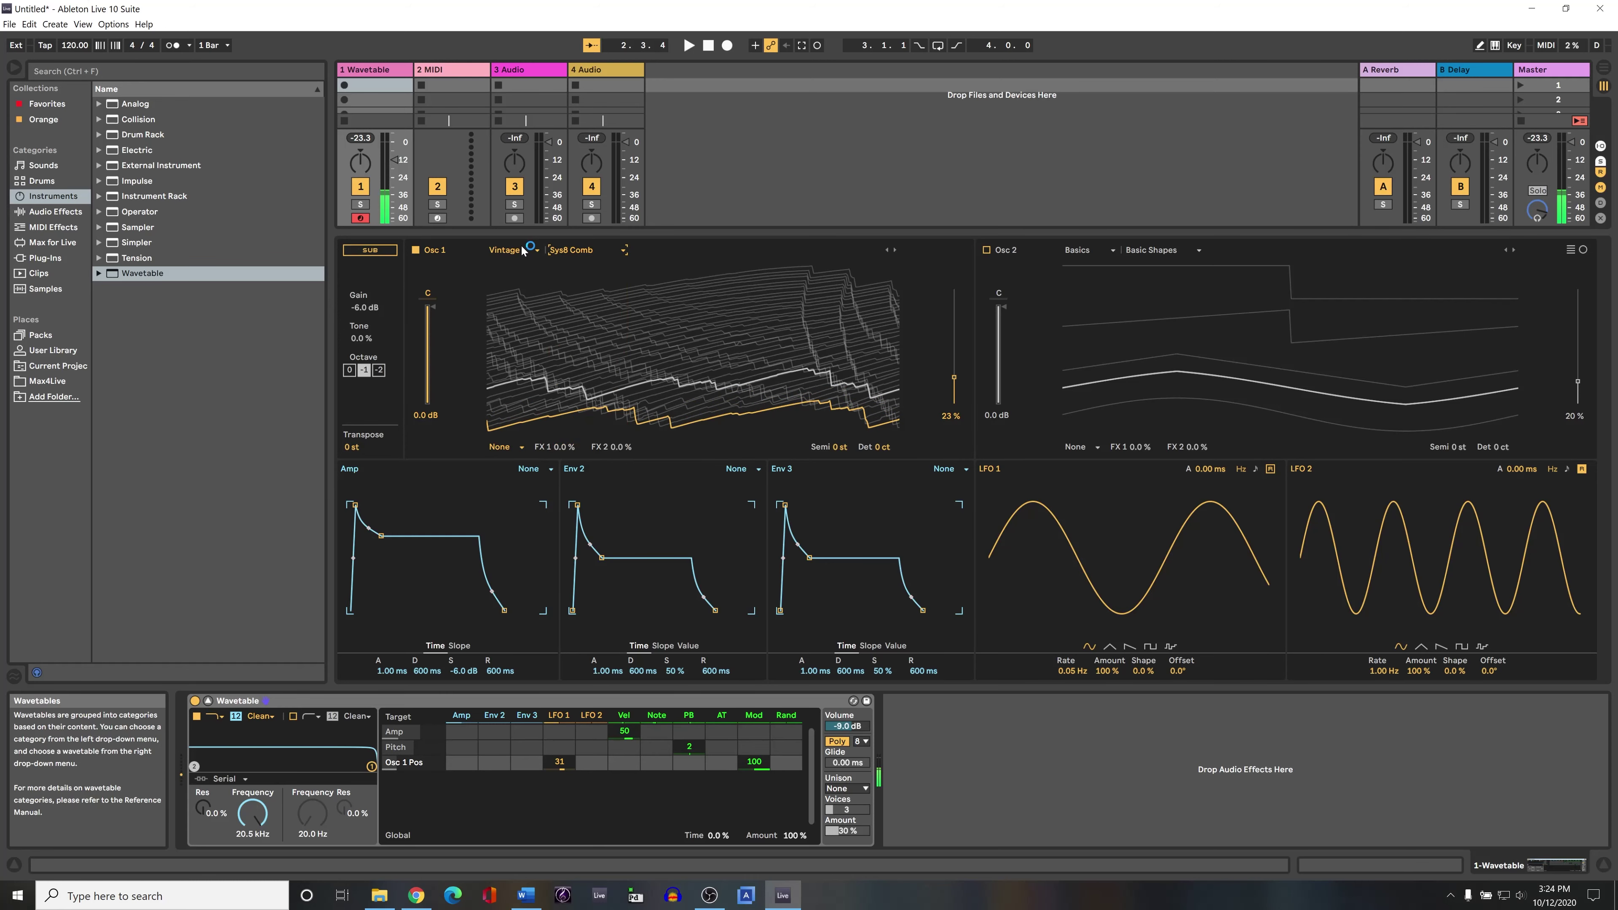
Switch Osc 1 to the Formant wavetable category with the AEIOU wavetable
click(528, 249)
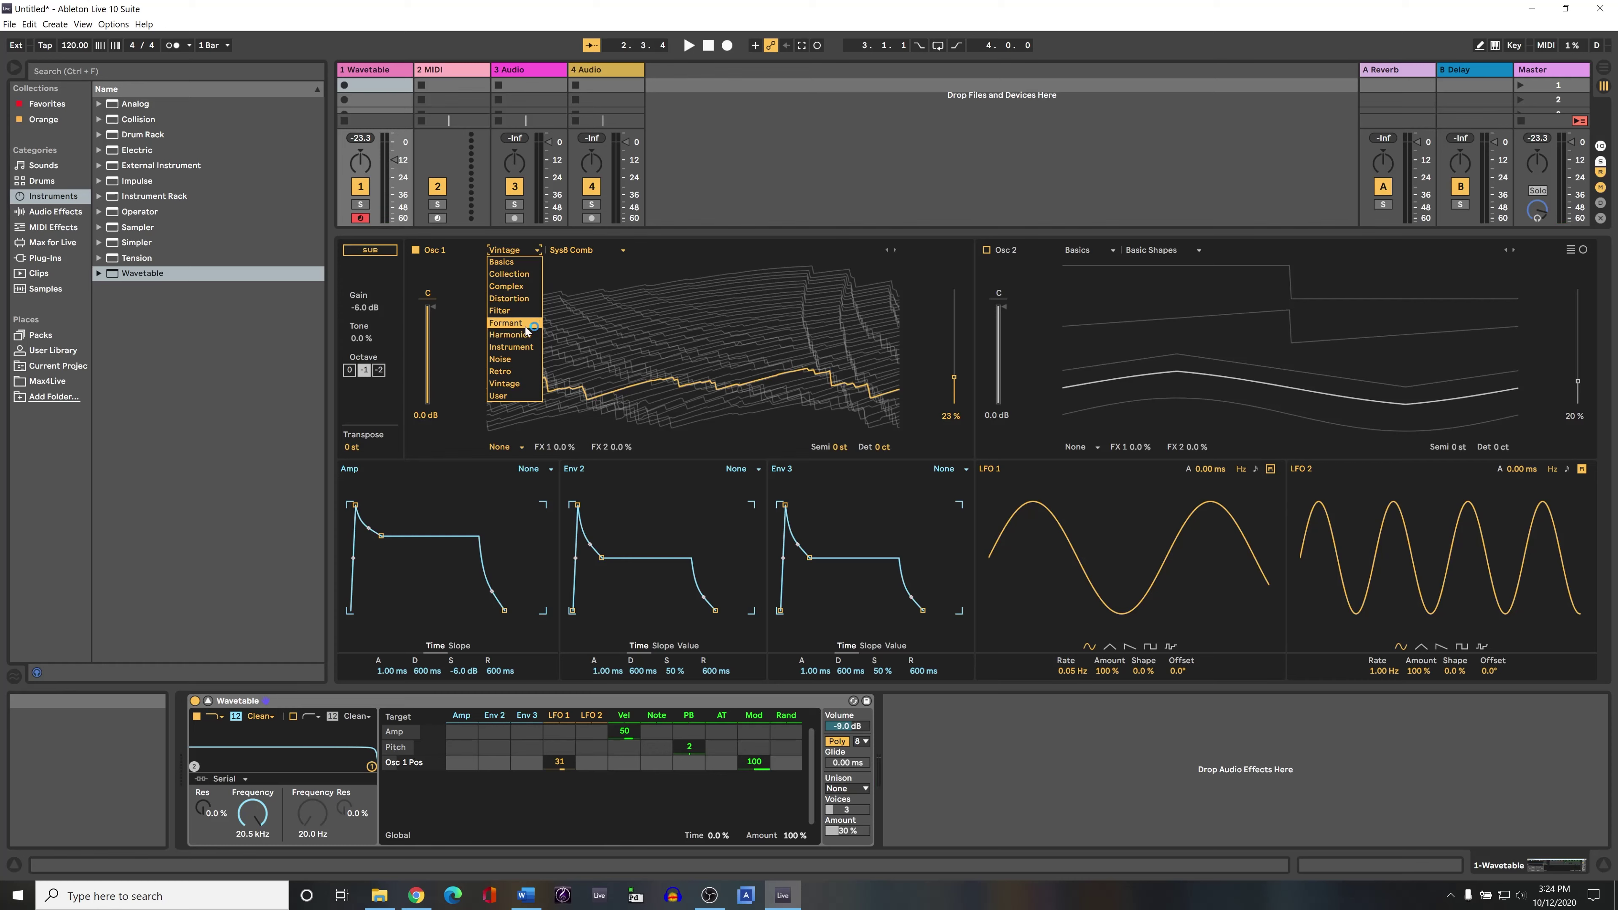
click(512, 323)
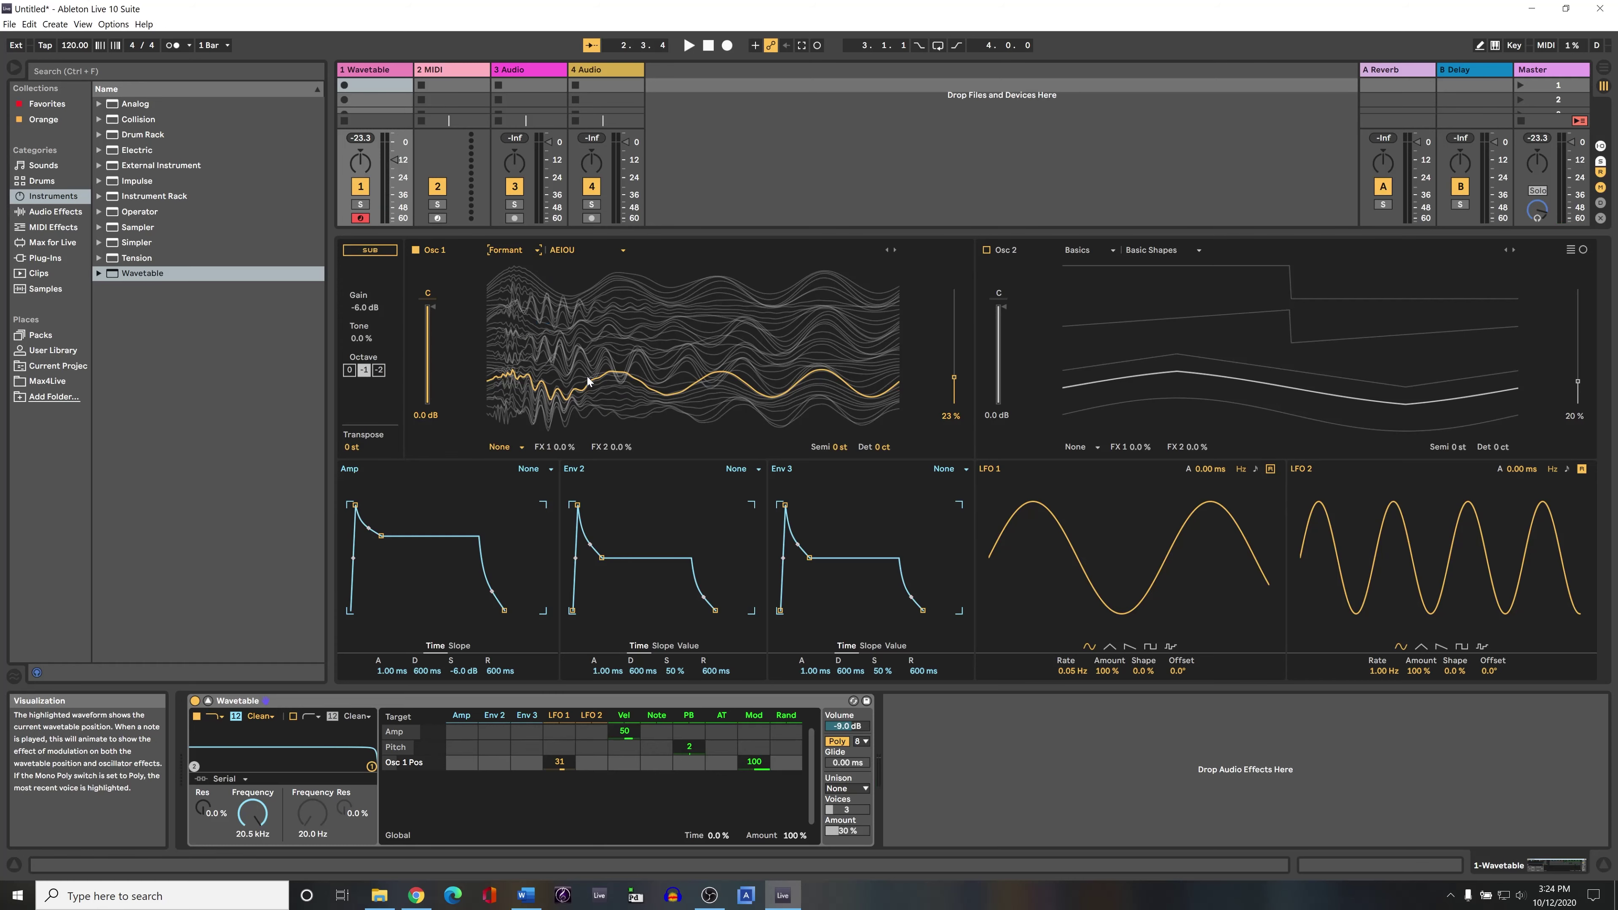
click(589, 250)
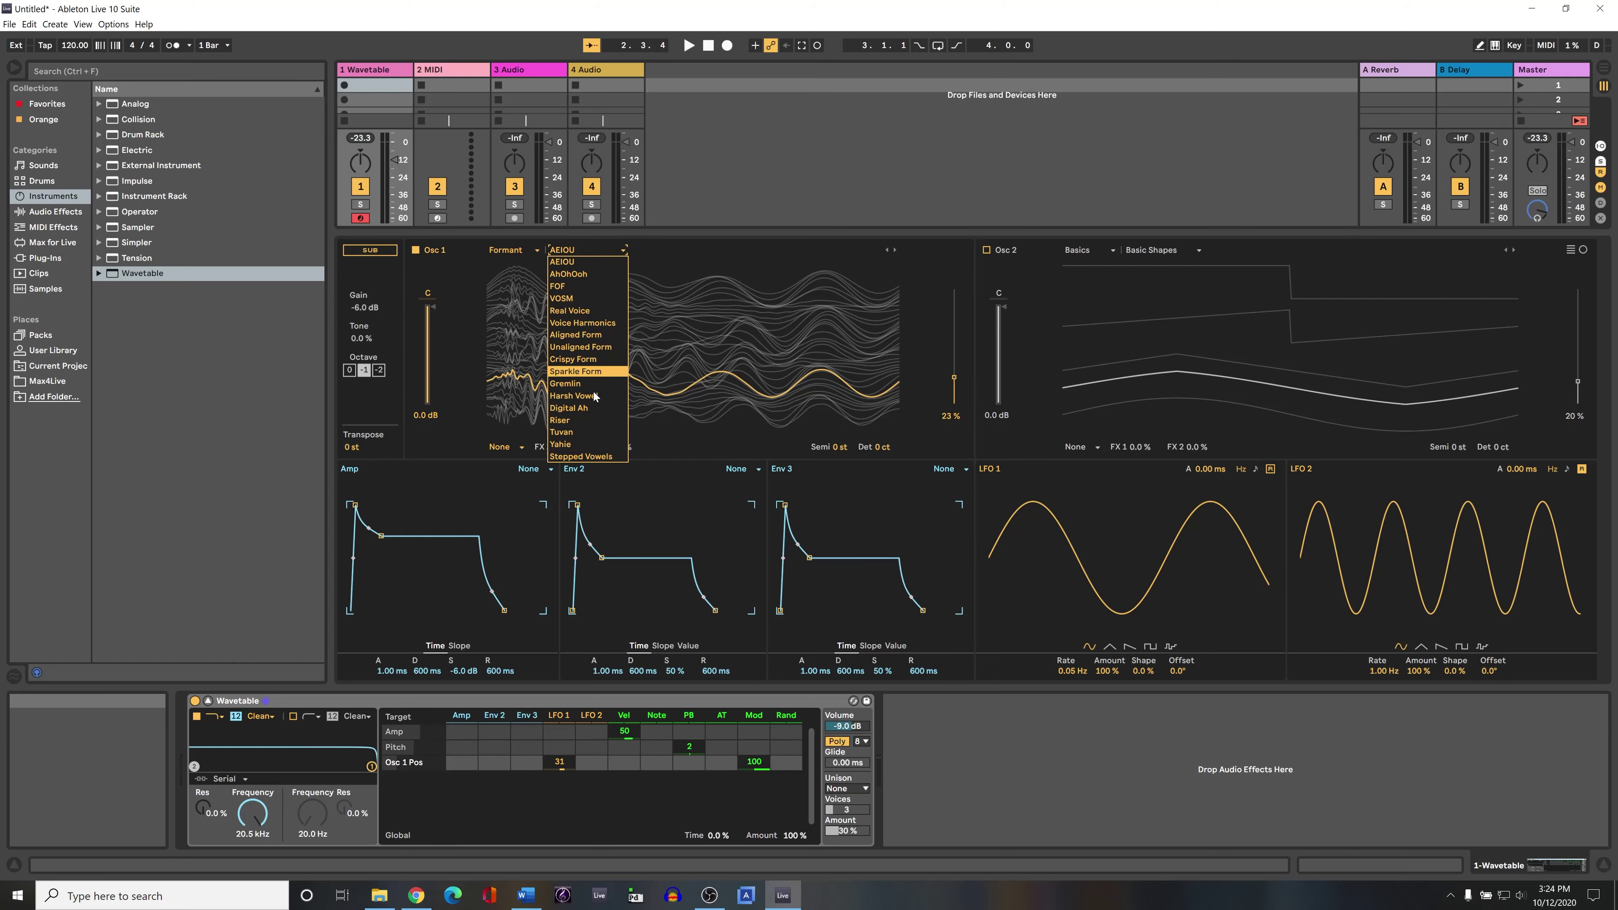
click(578, 269)
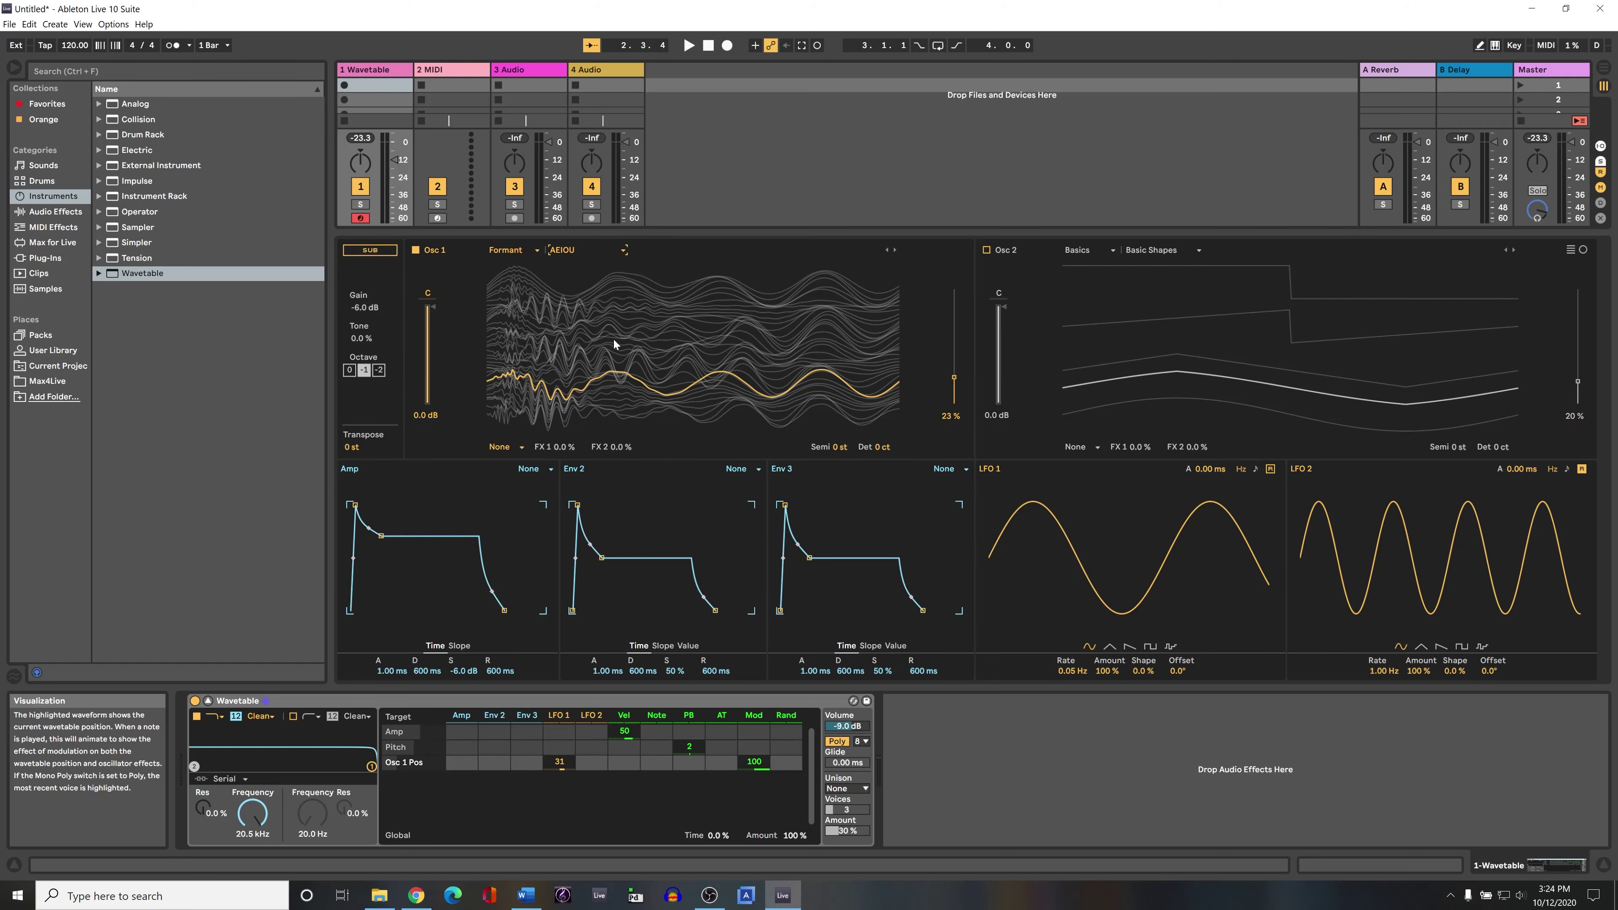
Load the Voice Harmonics wavetable into Osc 1 and raise its wave position to 63%
click(590, 252)
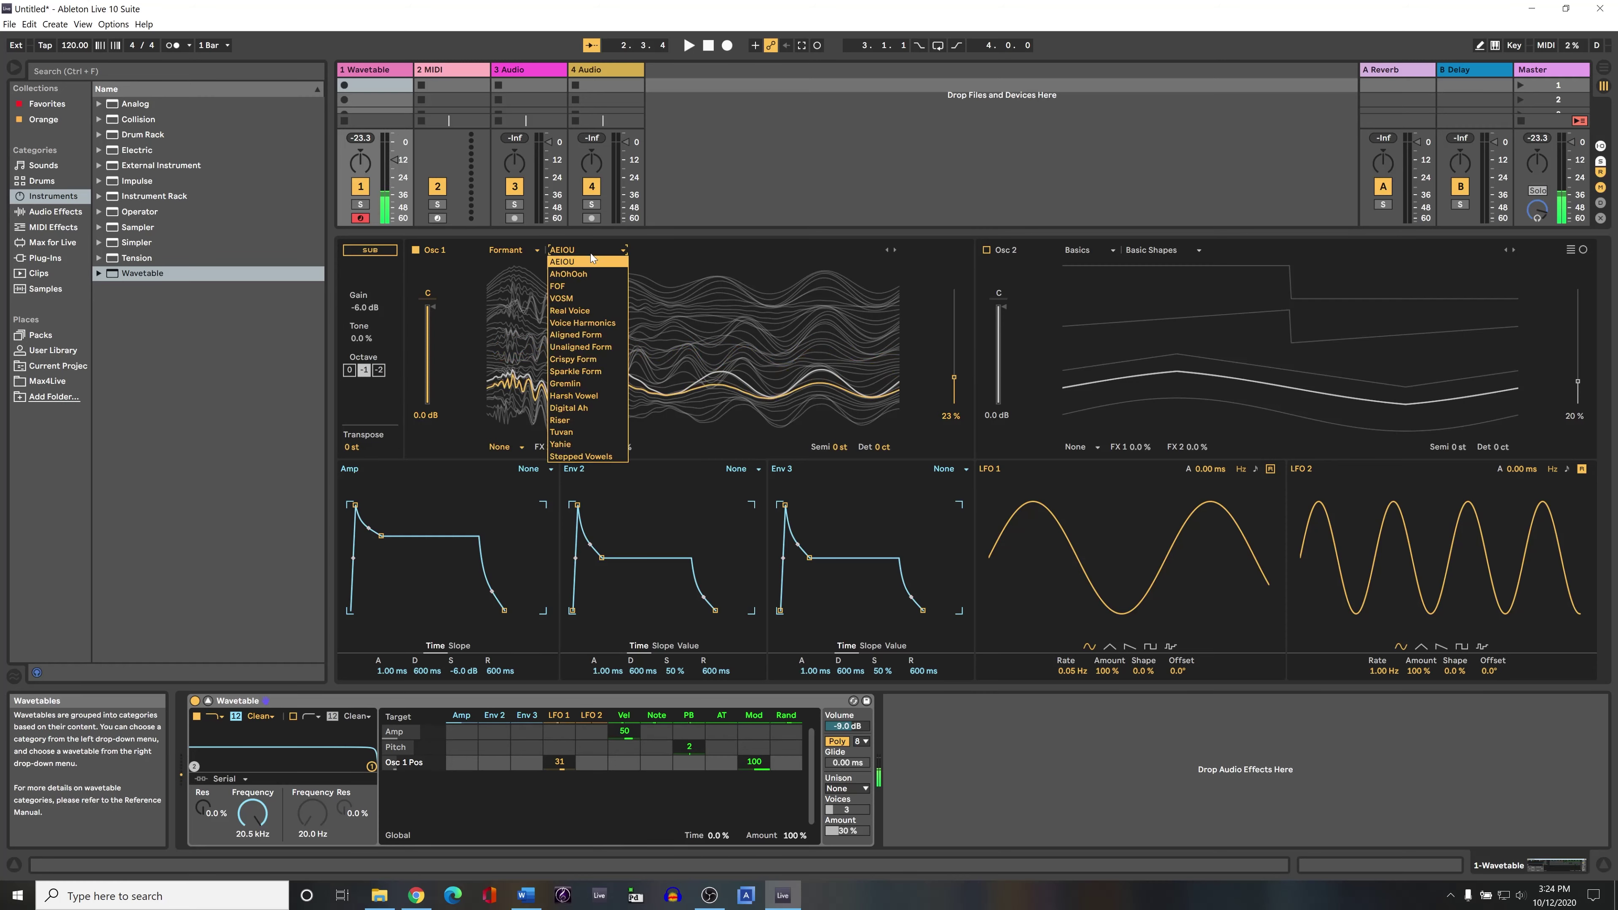
click(582, 323)
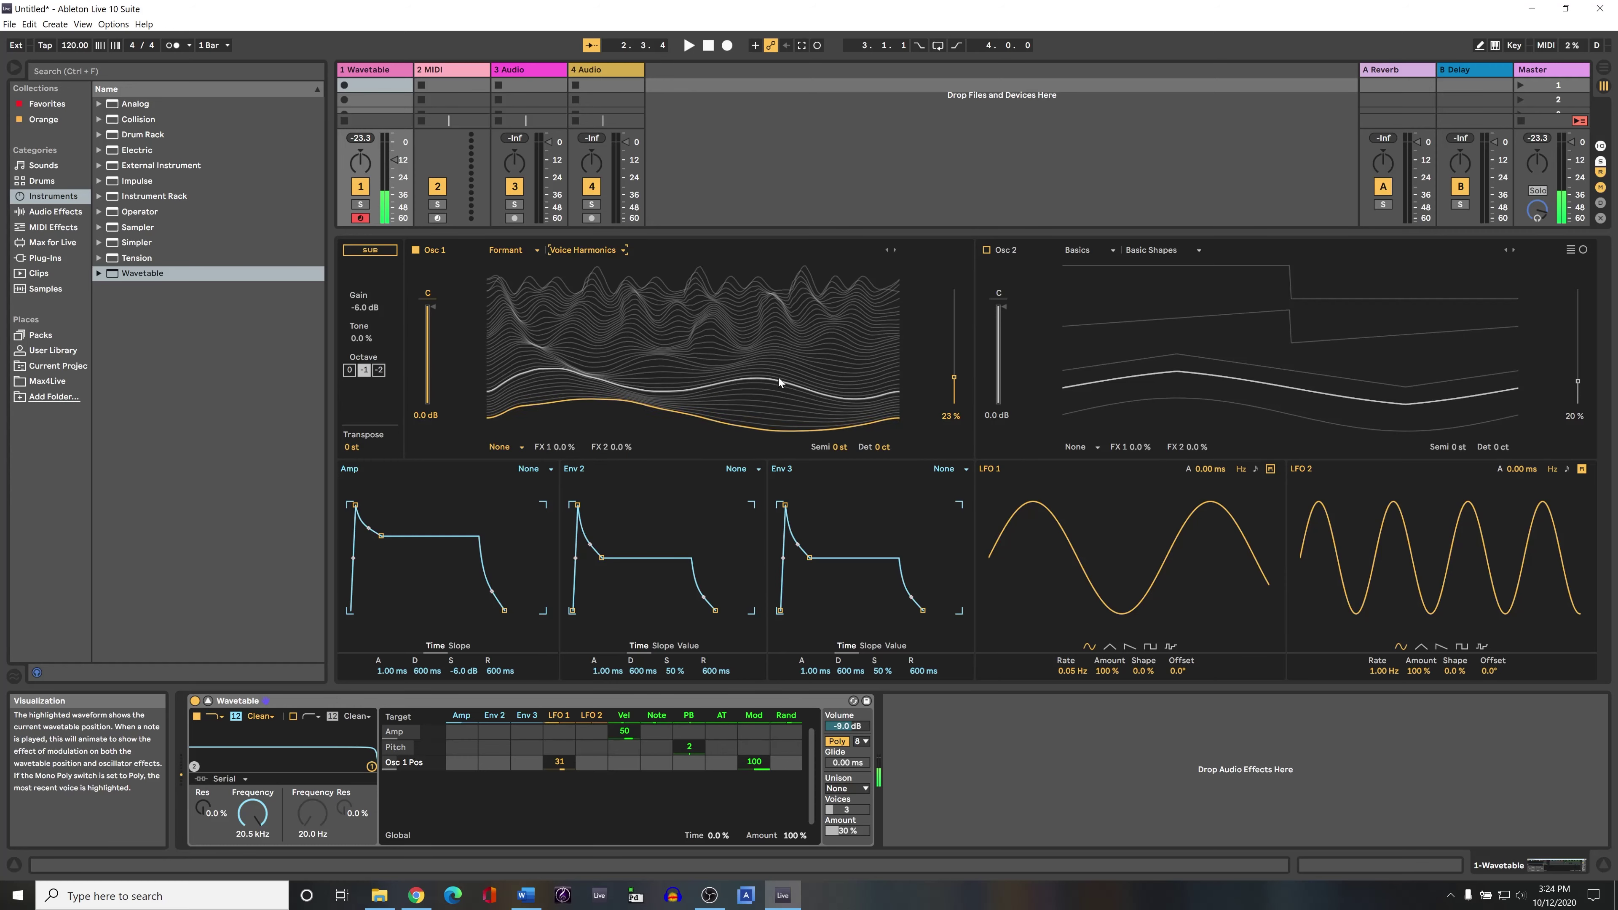
drag(953, 377, 953, 332)
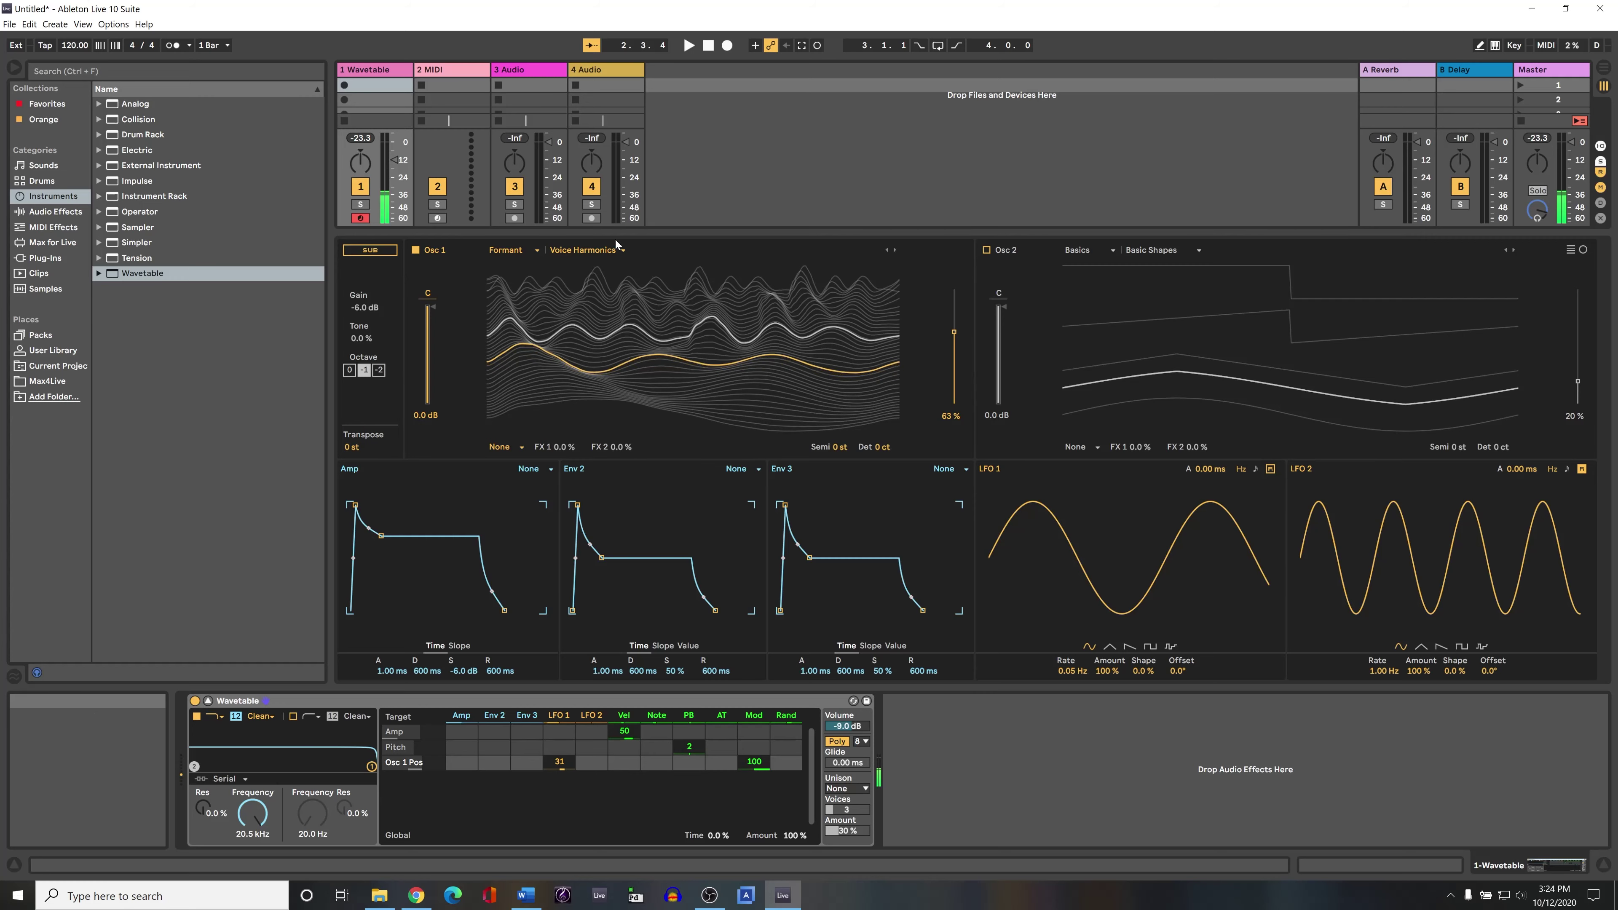
Try the Unaligned Form wavetable in Osc 1, and replace it with Aligned Form
click(583, 250)
click(612, 351)
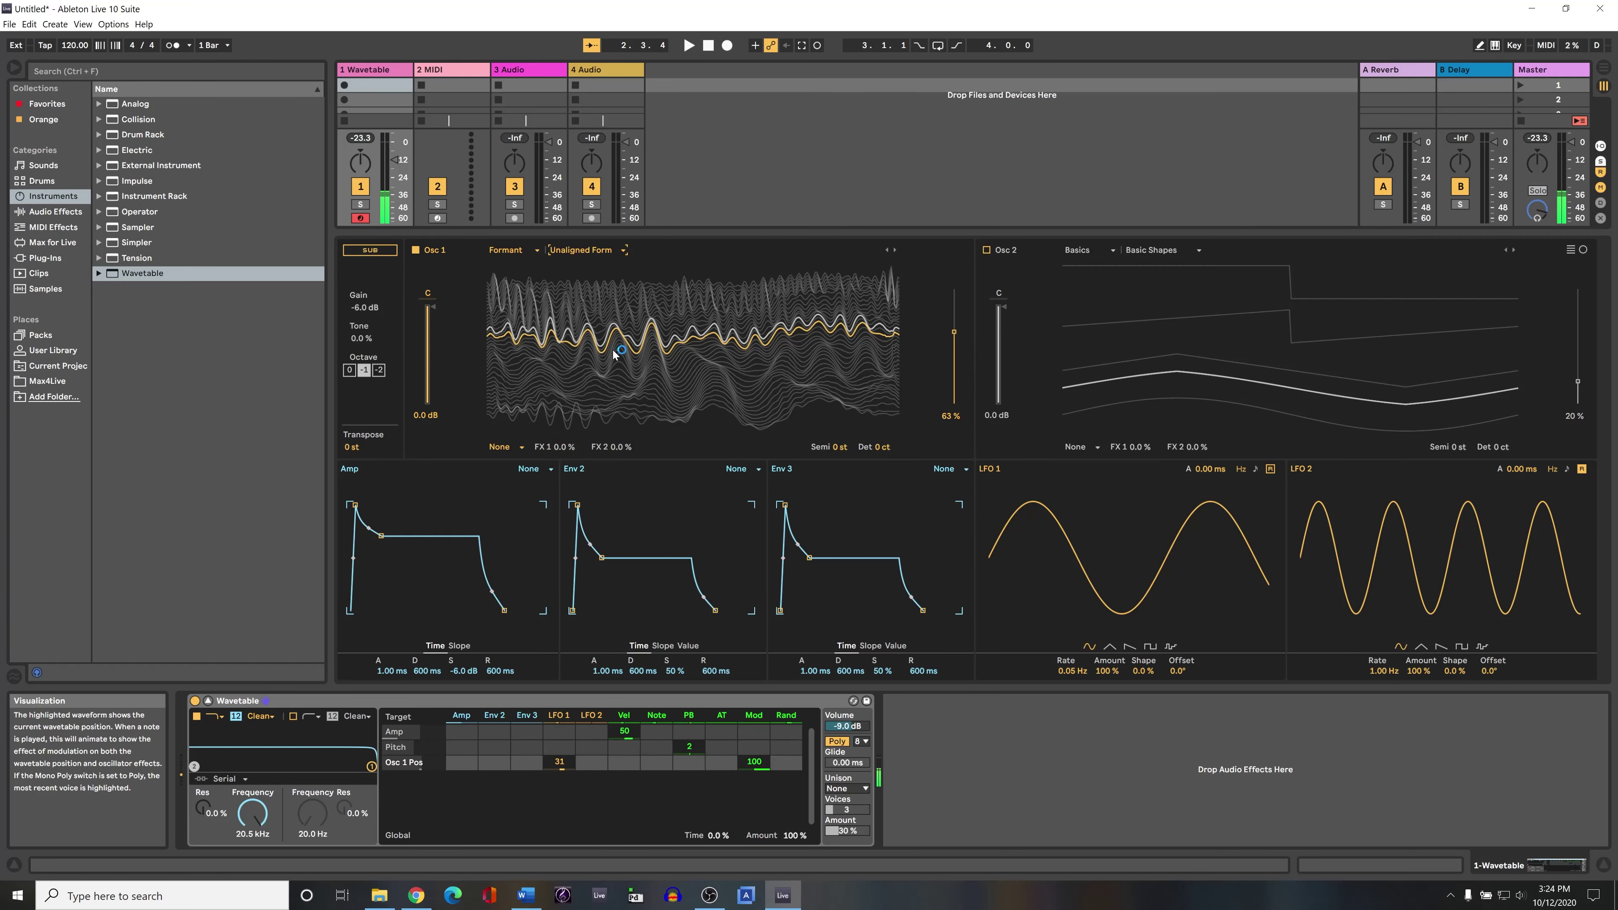
click(622, 253)
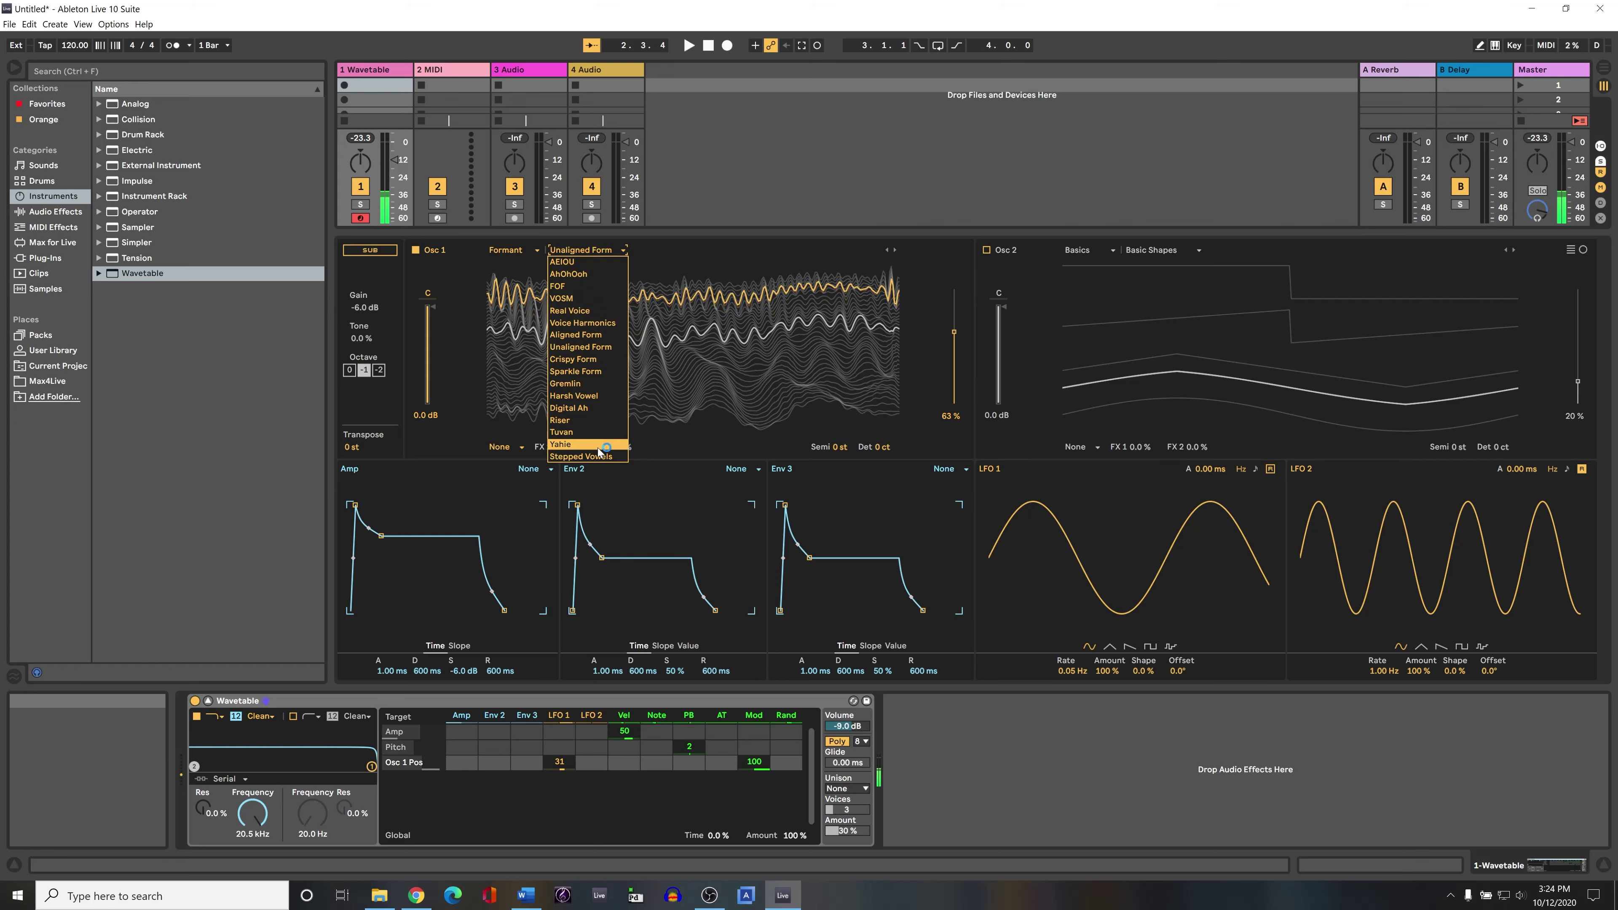
click(602, 340)
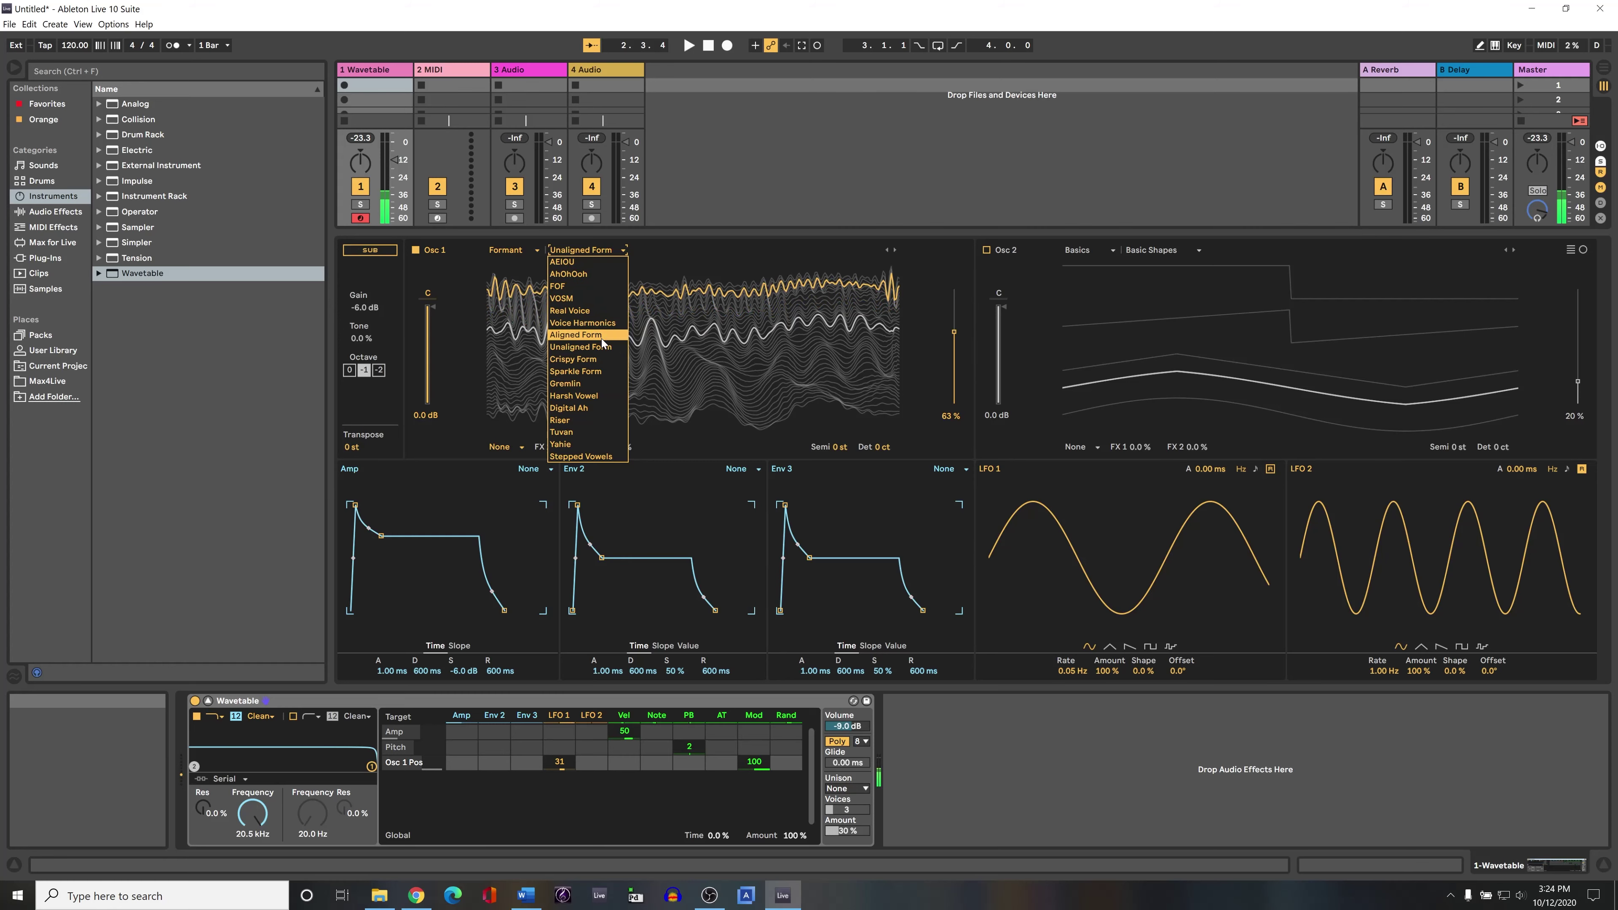
Audition the Sparkle Form and AhOhOoh wavetables in Osc 1, and settle on FOF
click(611, 255)
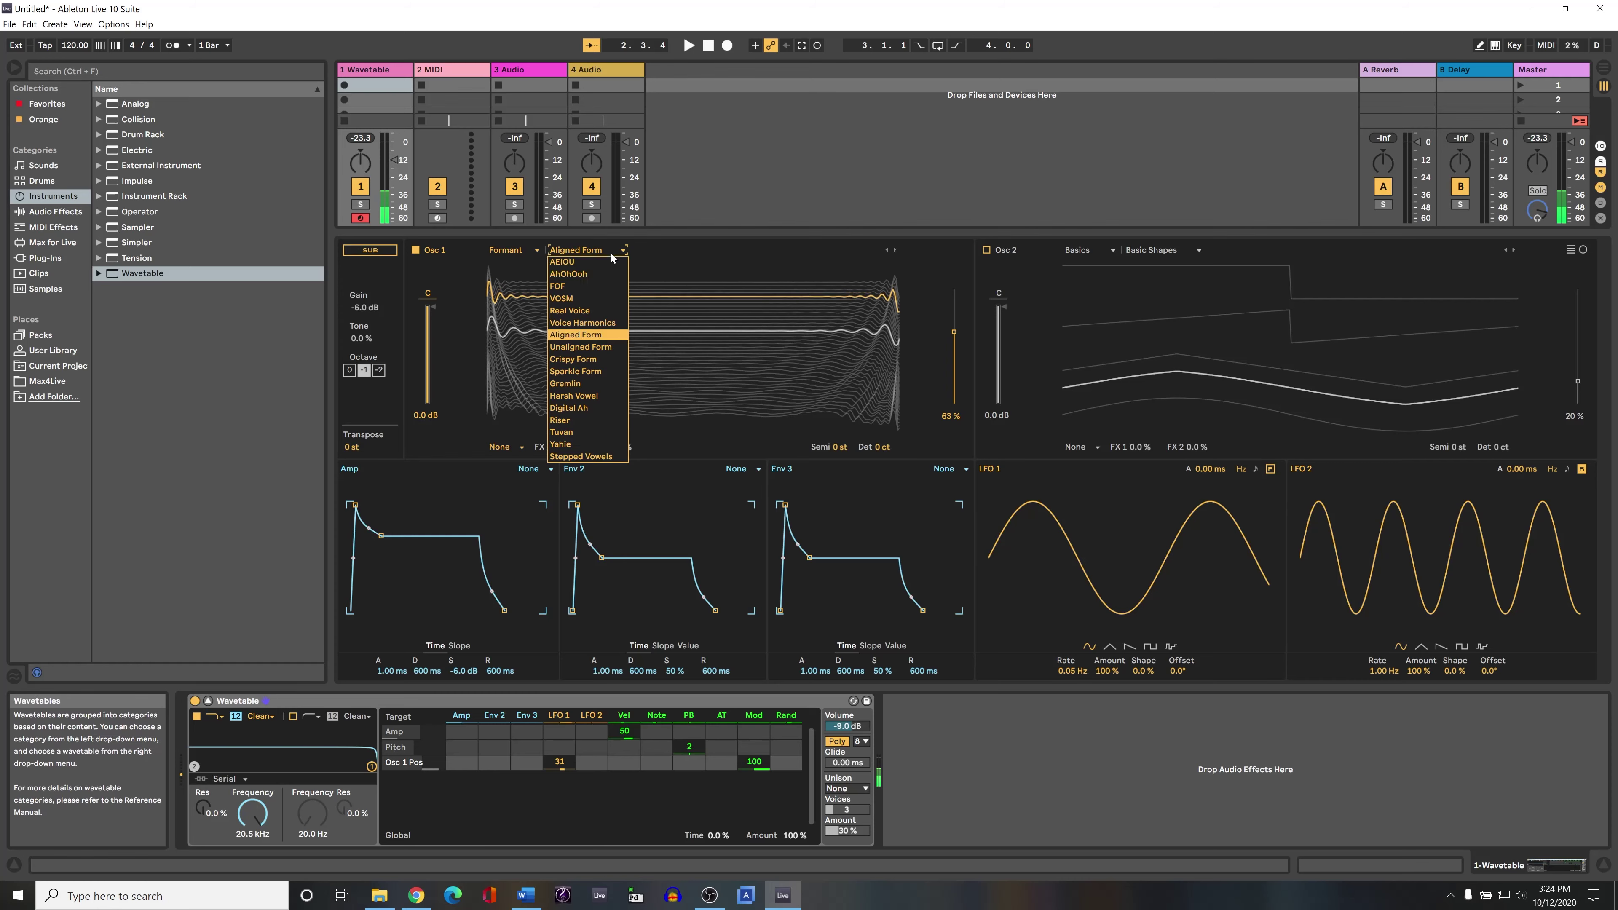
click(604, 372)
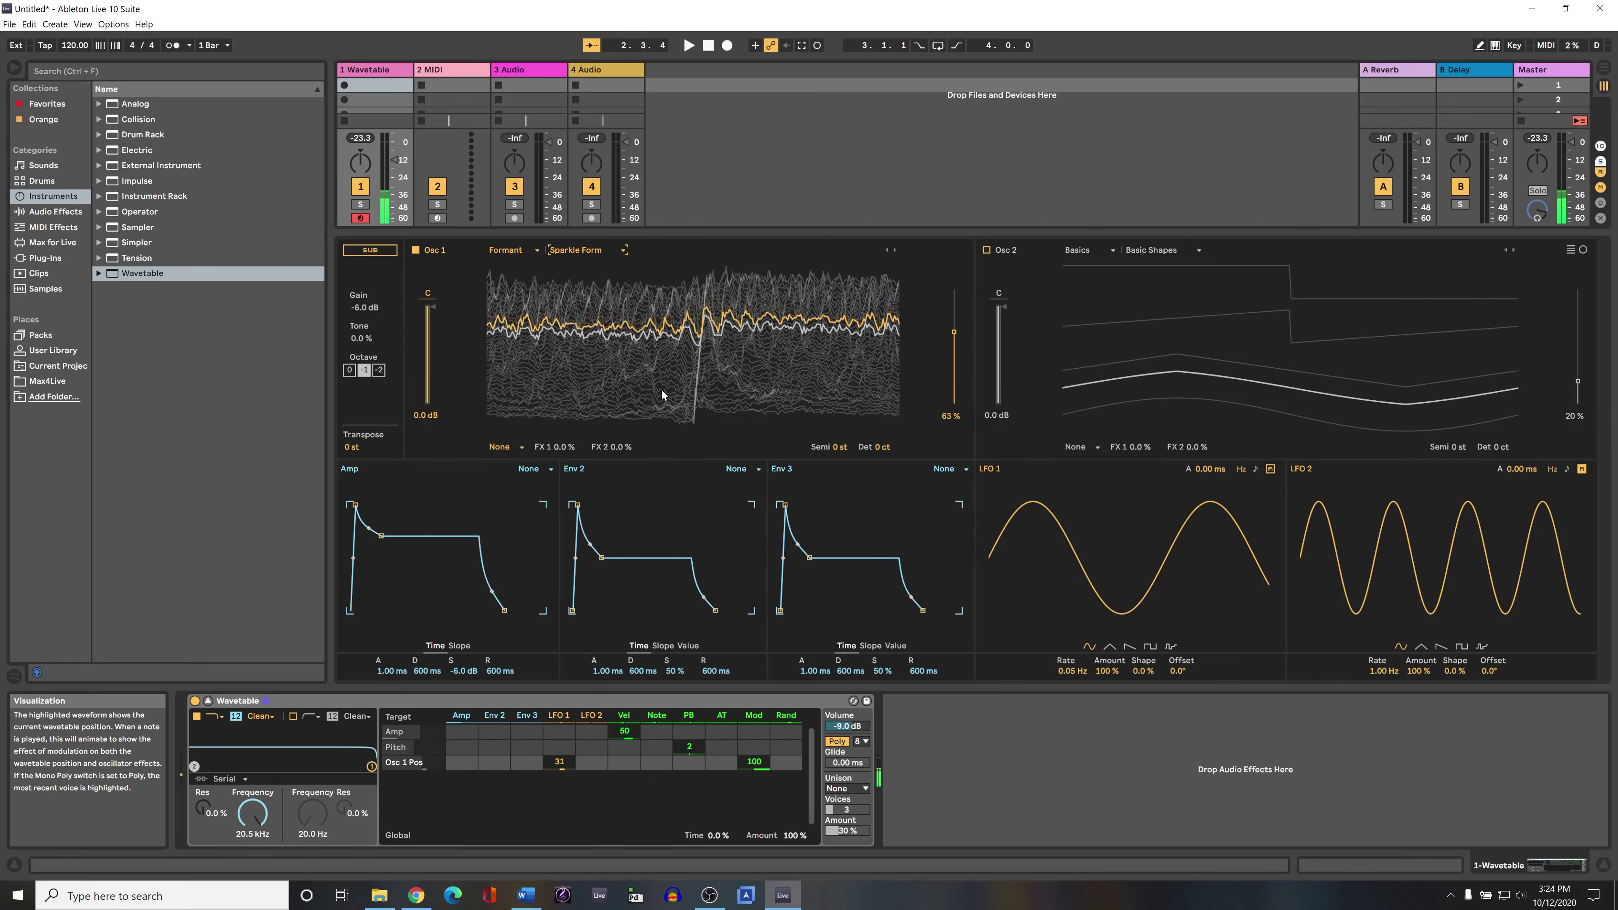
click(600, 248)
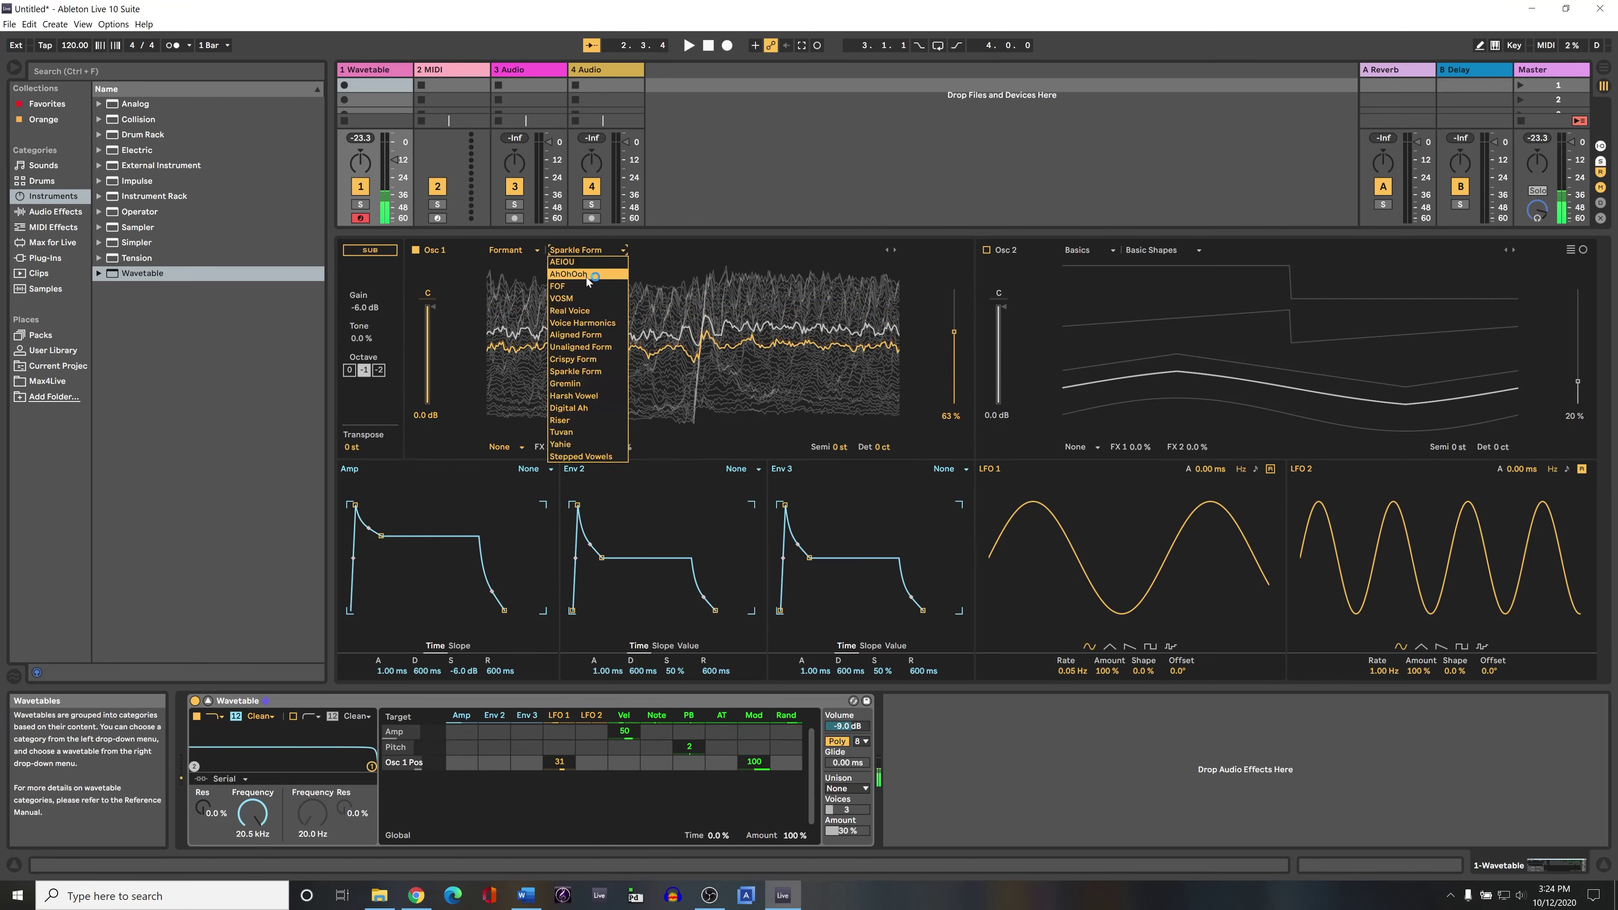
click(583, 283)
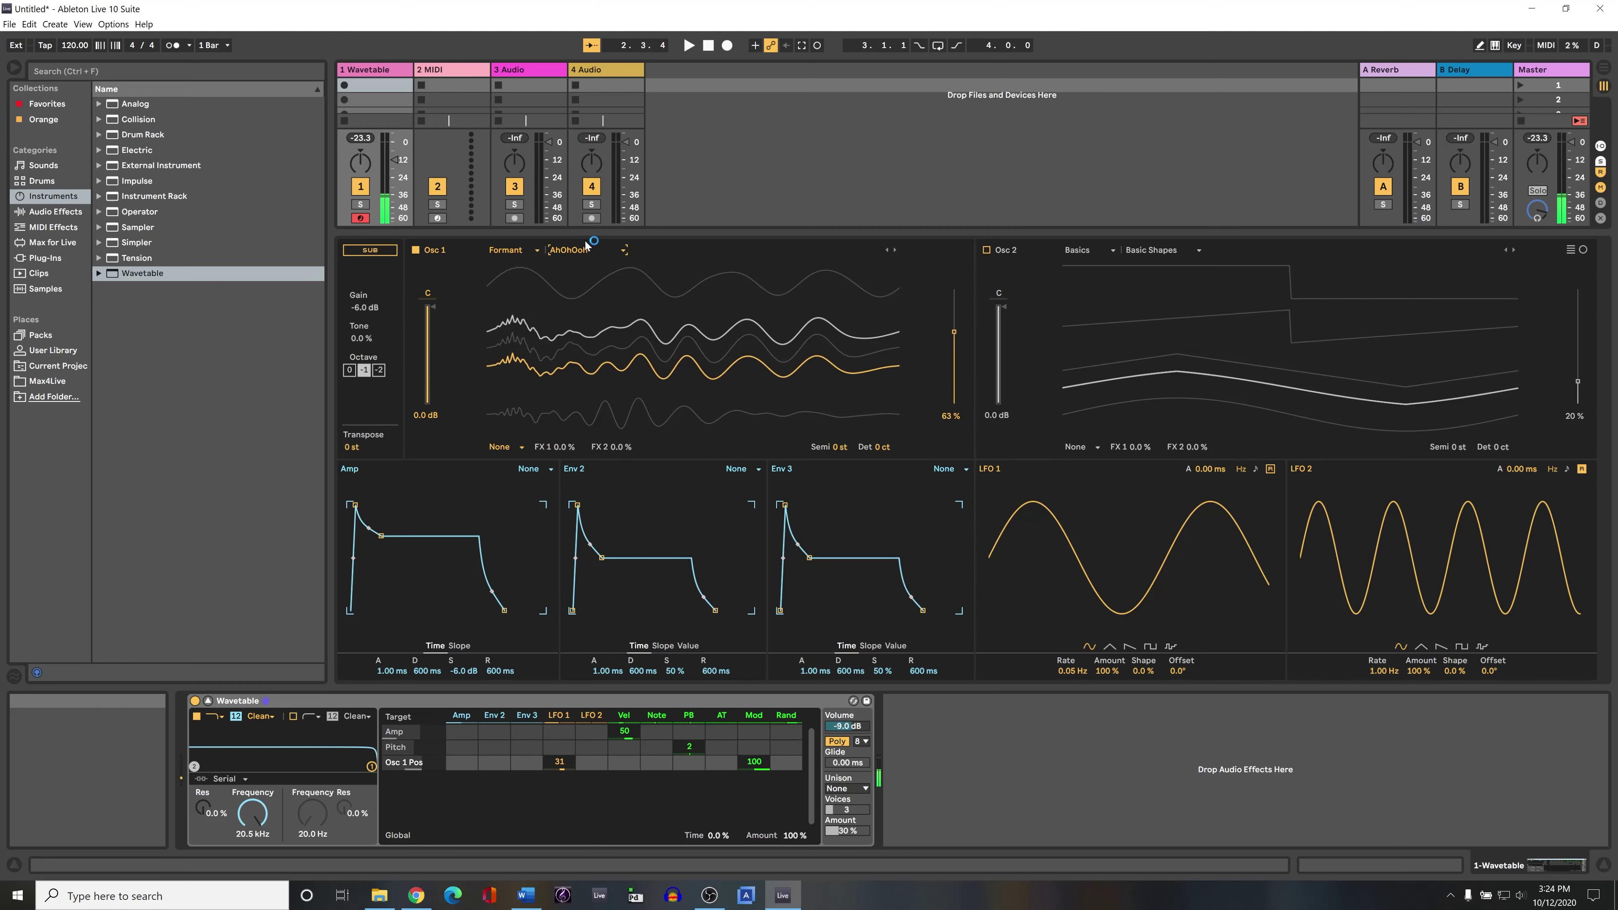
click(585, 249)
click(586, 287)
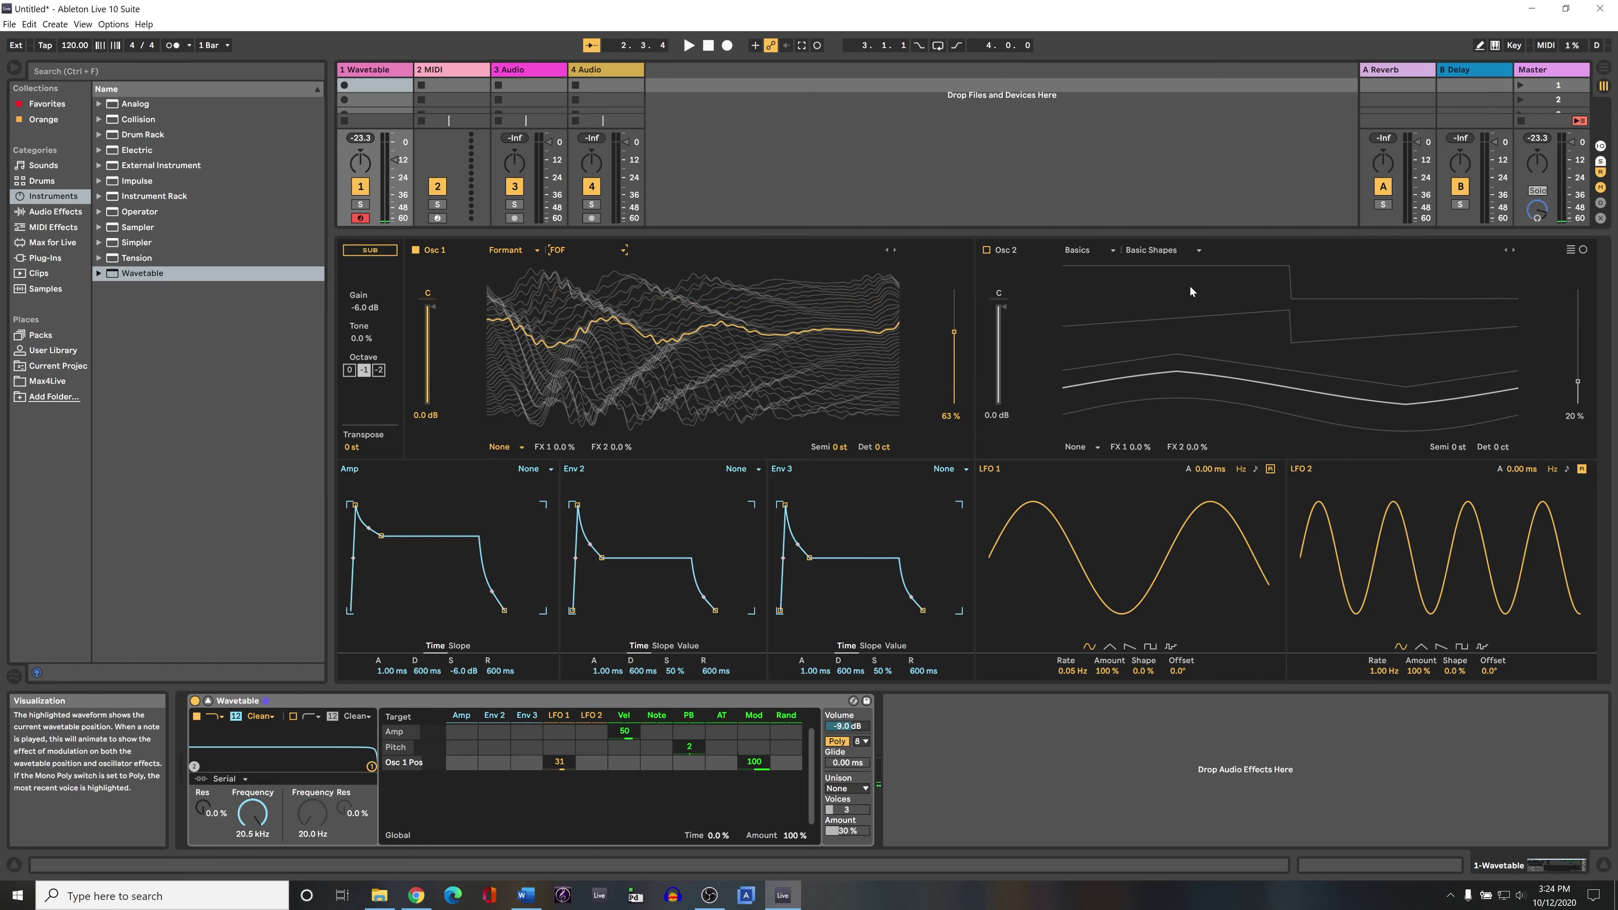
Turn on Osc 2 with the Amber wavetable from the Collection category and set its wave position to 40%
click(1099, 253)
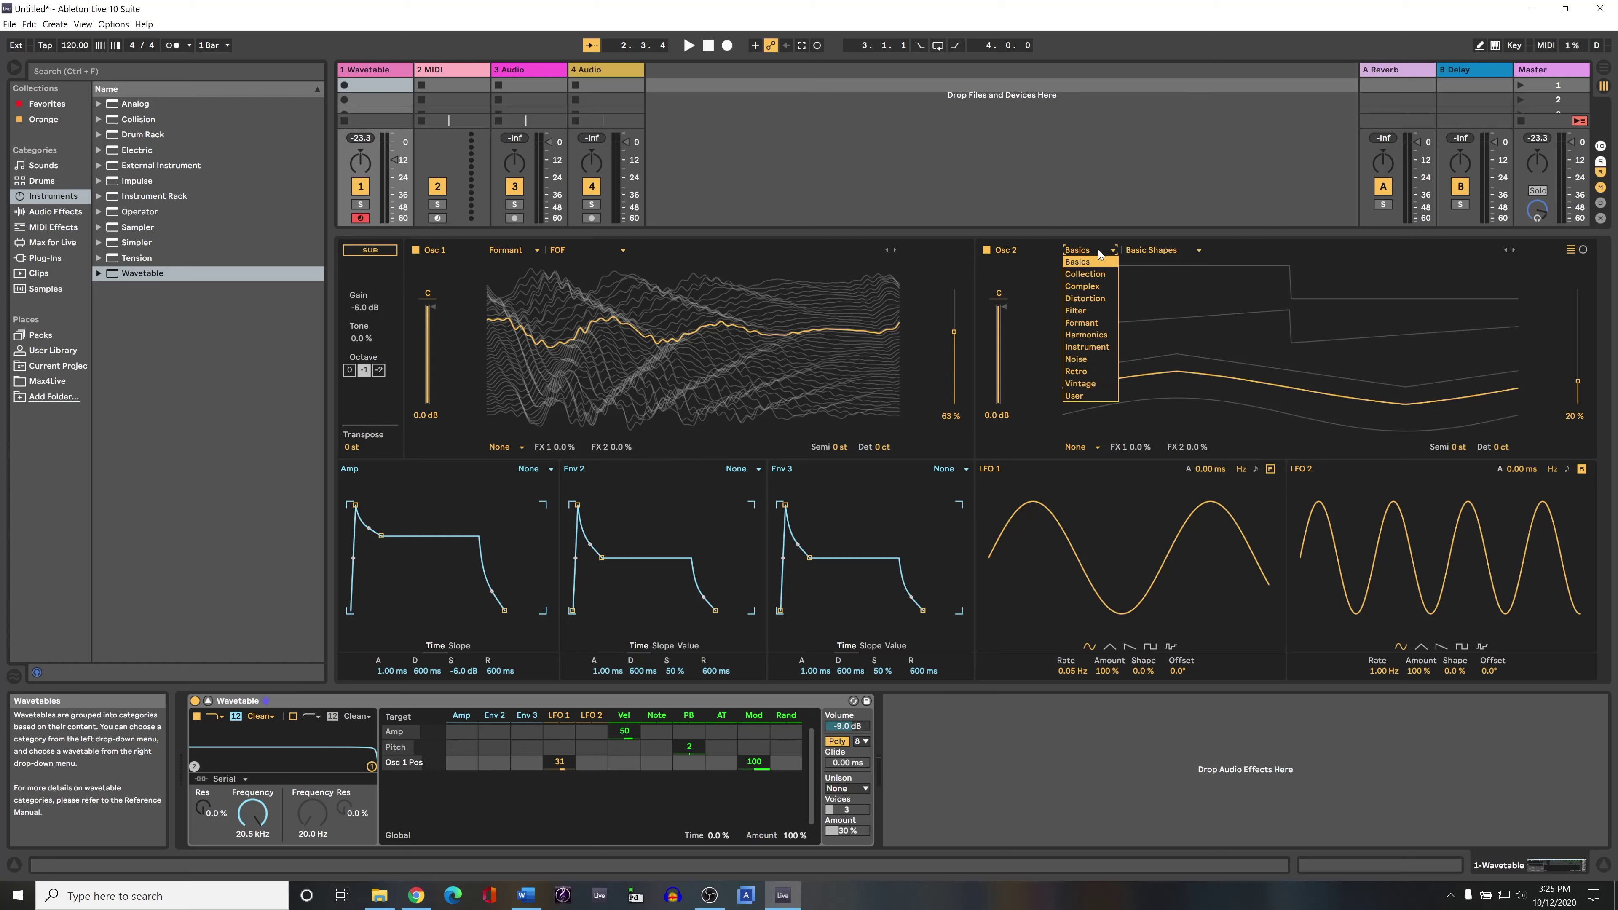
click(1101, 274)
click(1150, 251)
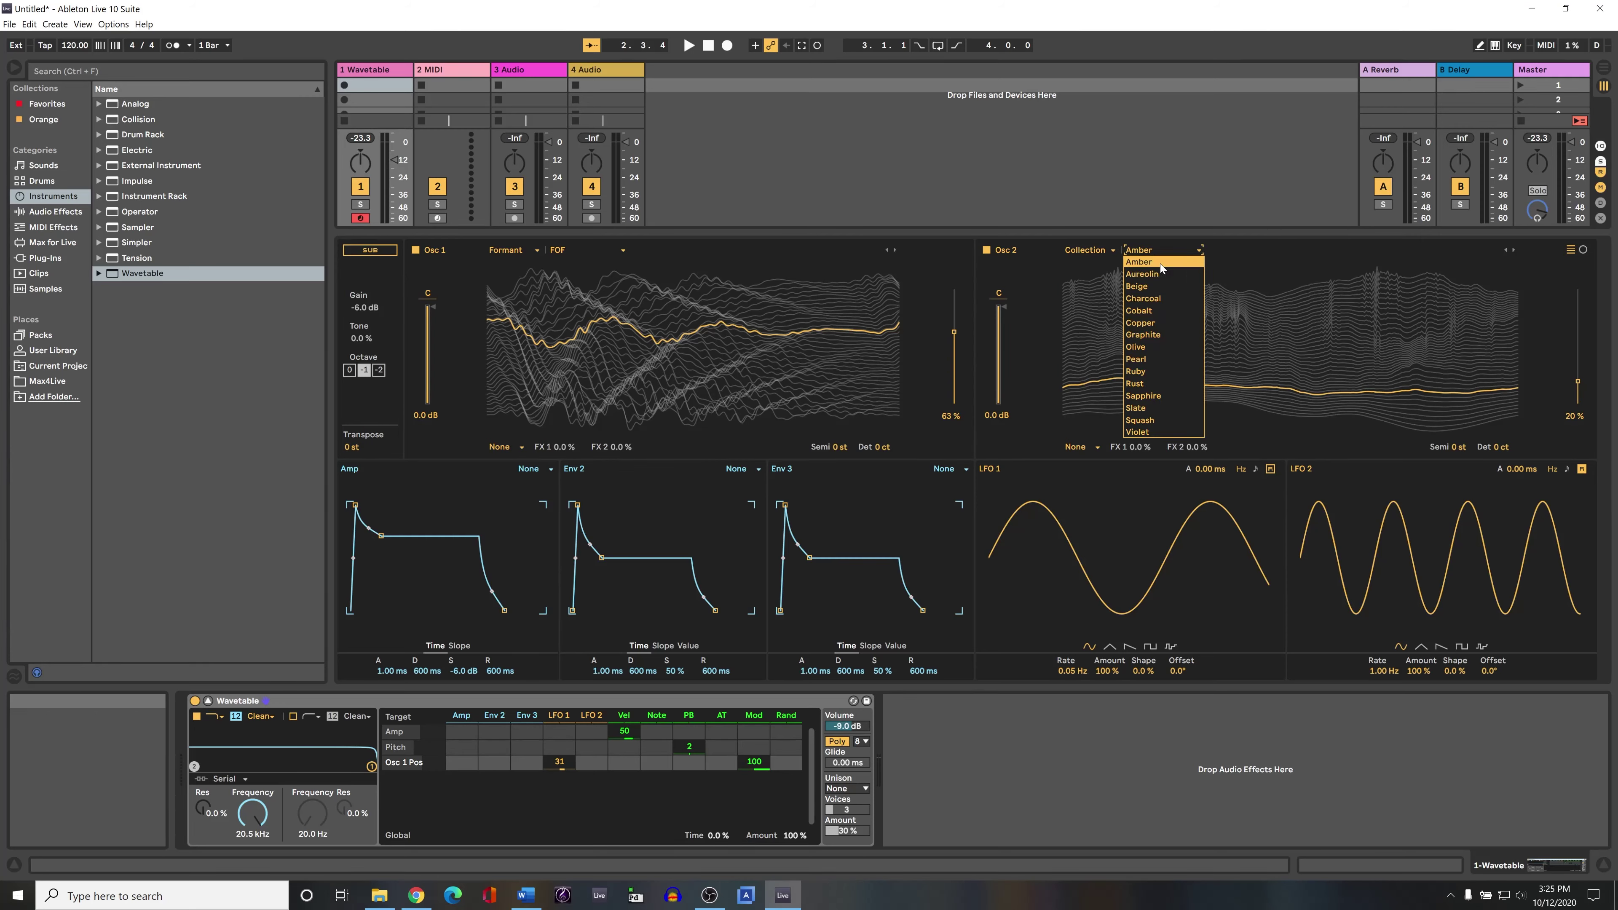
click(1161, 263)
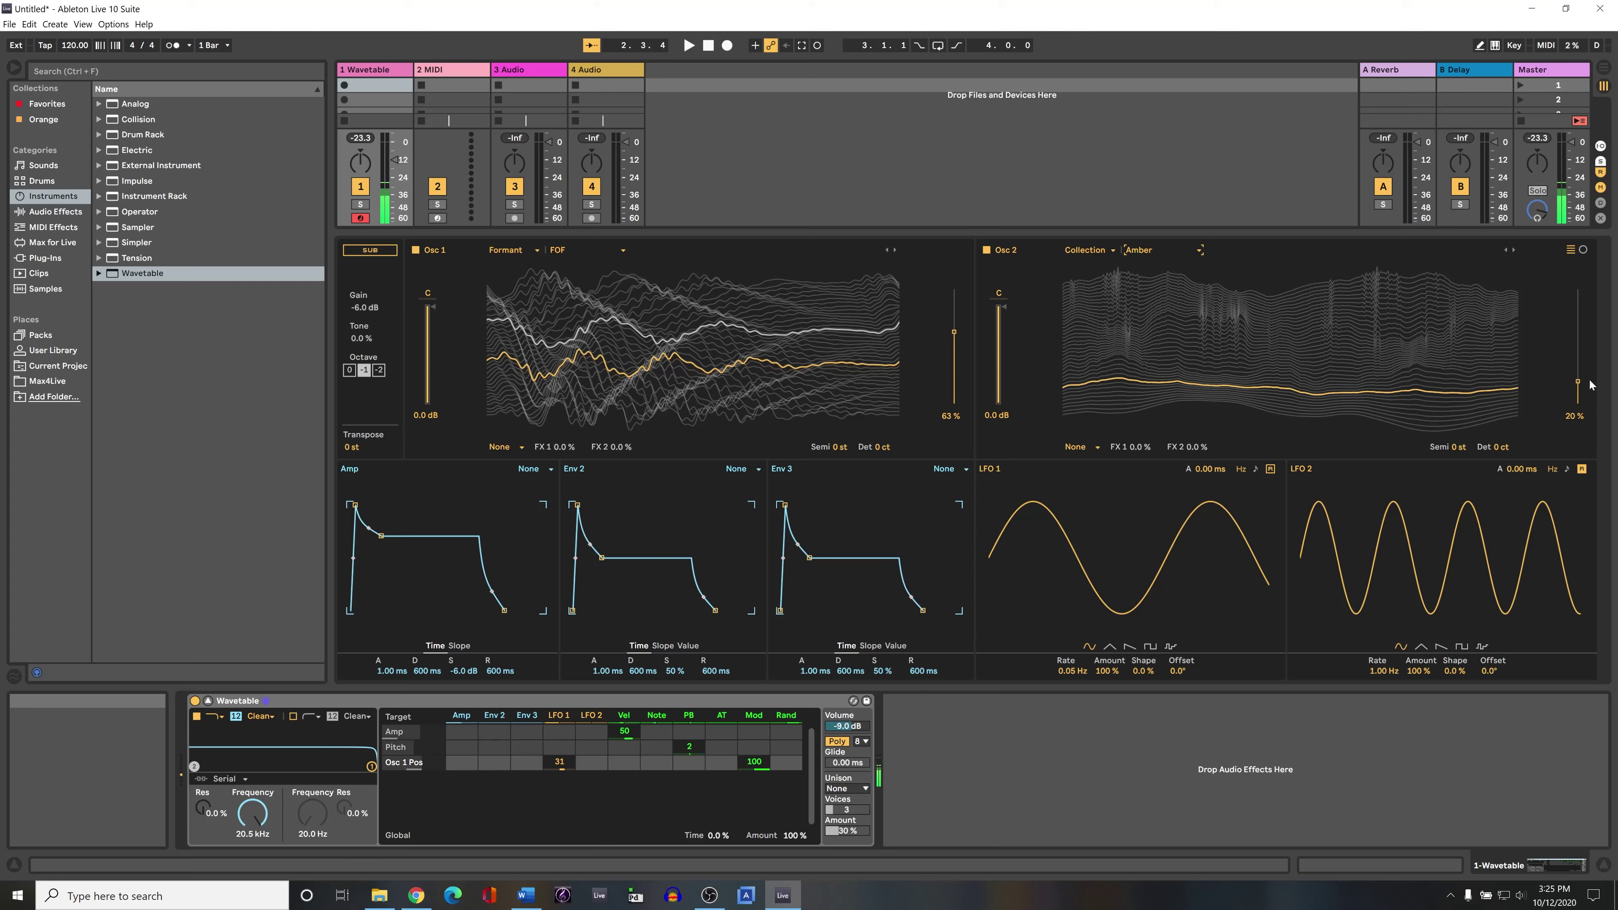
drag(1577, 381, 1577, 331)
drag(1578, 334, 1582, 366)
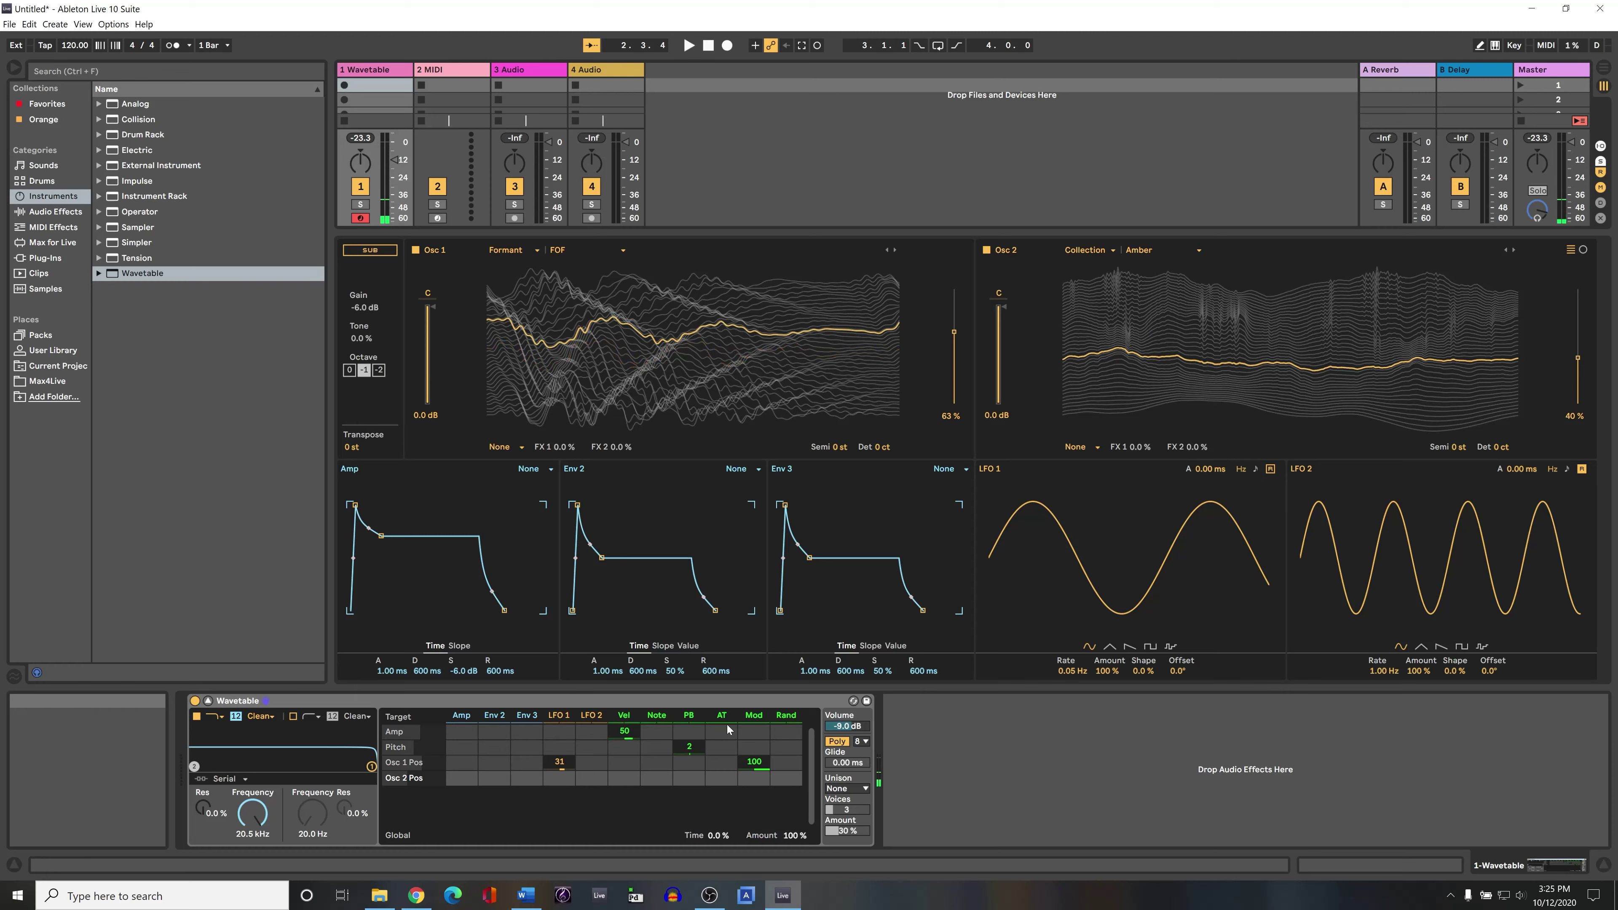
Modulate the Osc 2 position with LFO 2 by 52 and slow LFO 2's rate to 0.11 Hz
drag(597, 780, 597, 771)
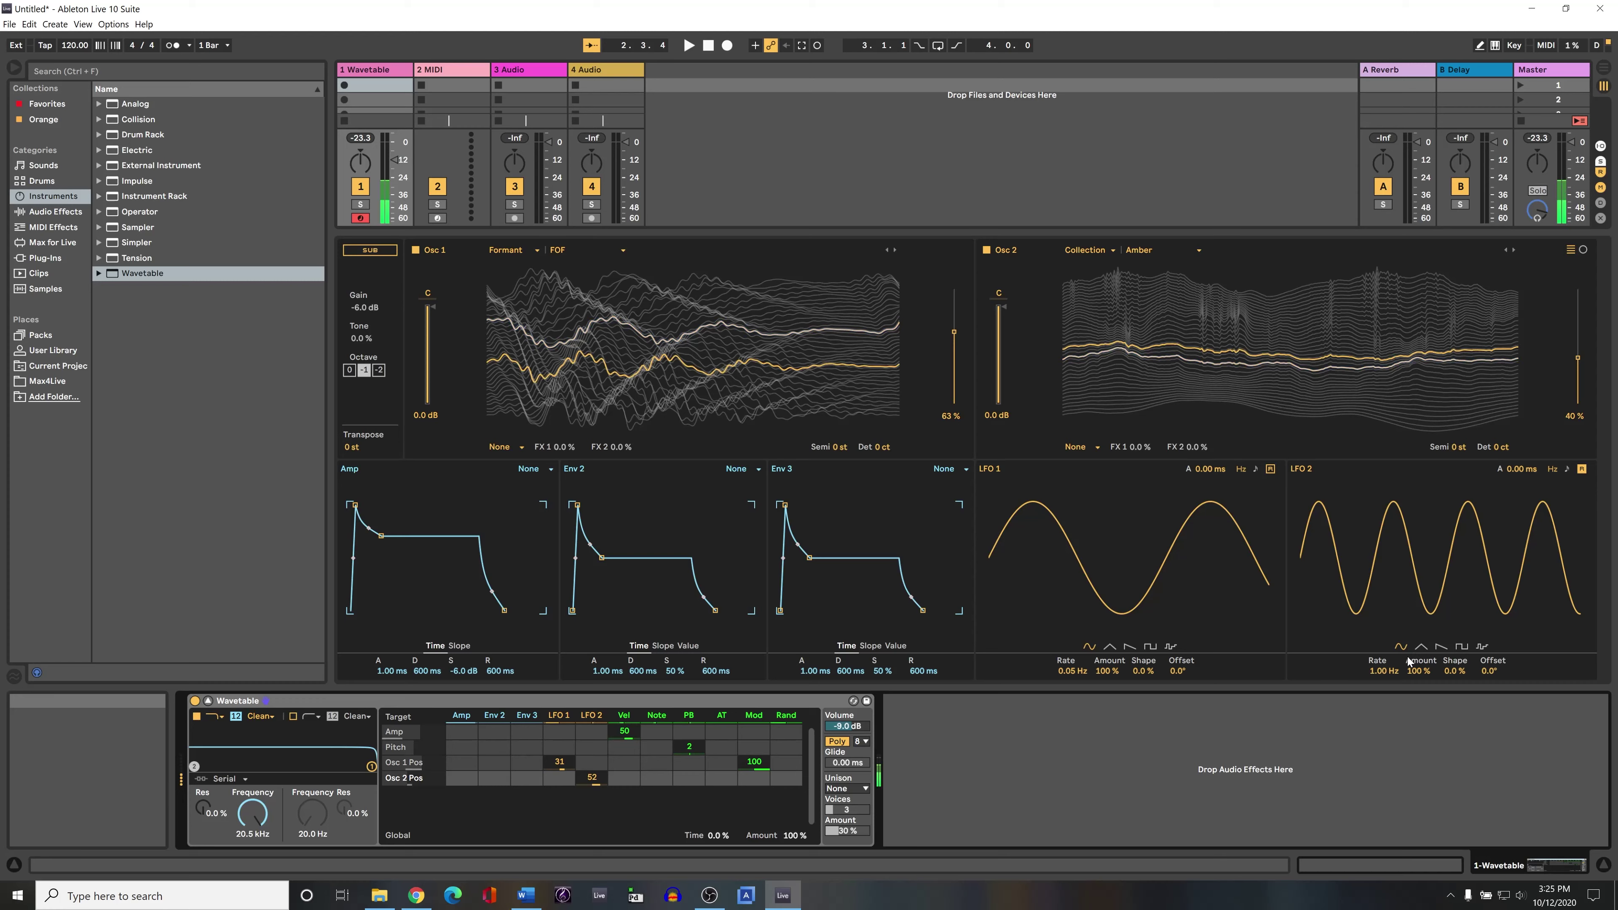
drag(1377, 678, 1377, 720)
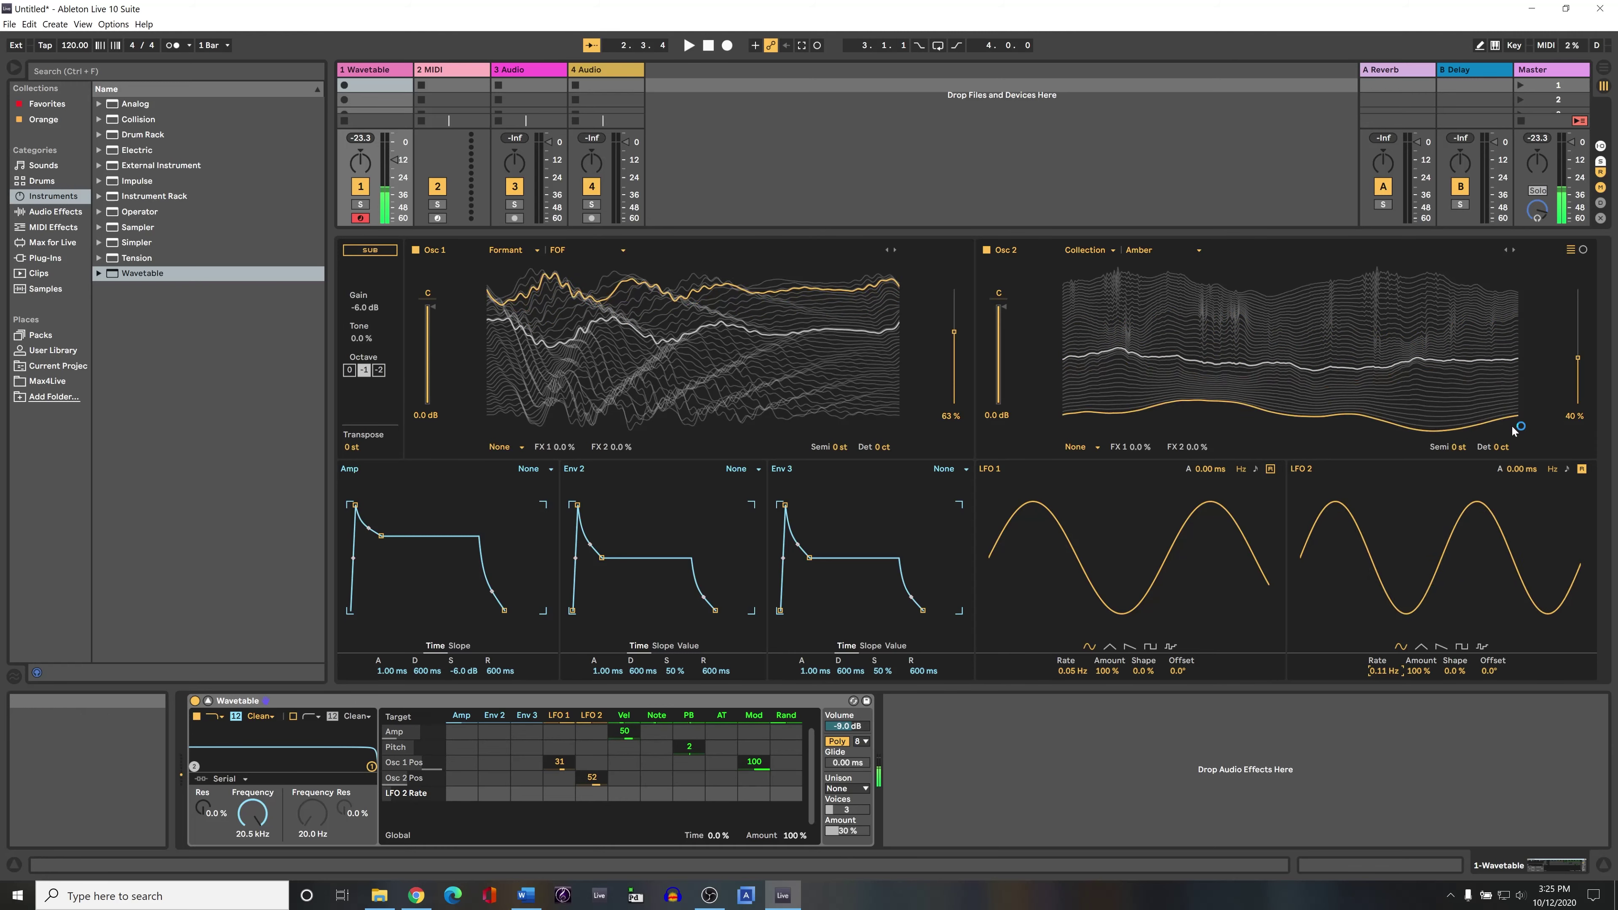
Raise the Osc 2 wave position to 55%, reduce its LFO 2 modulation to 34, and play a note
drag(1580, 361, 1584, 344)
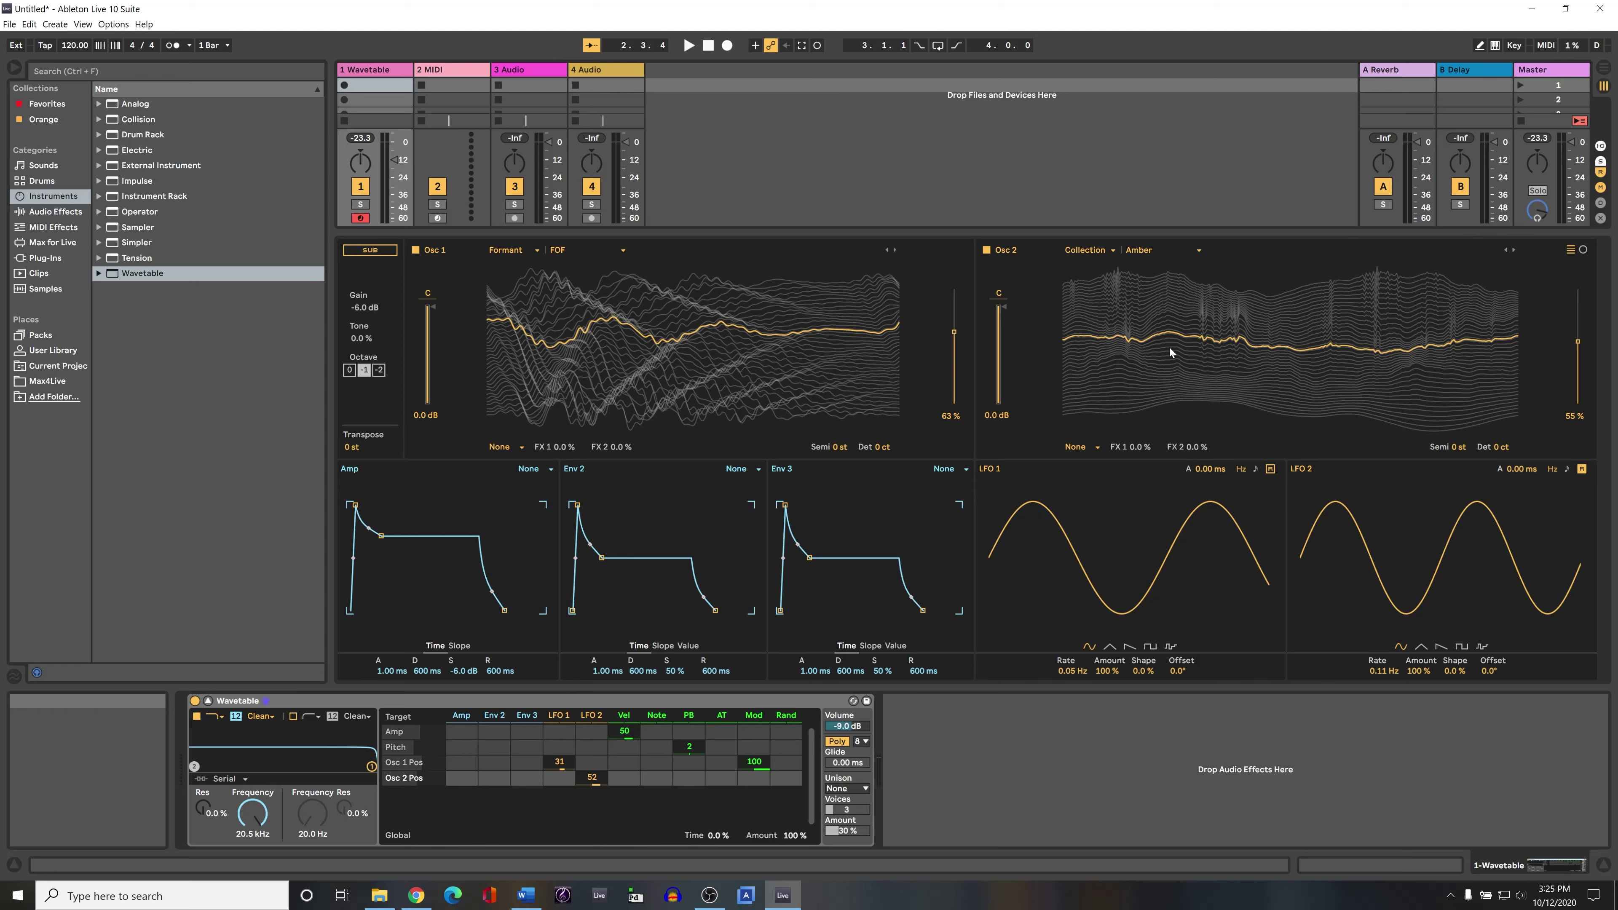
click(596, 778)
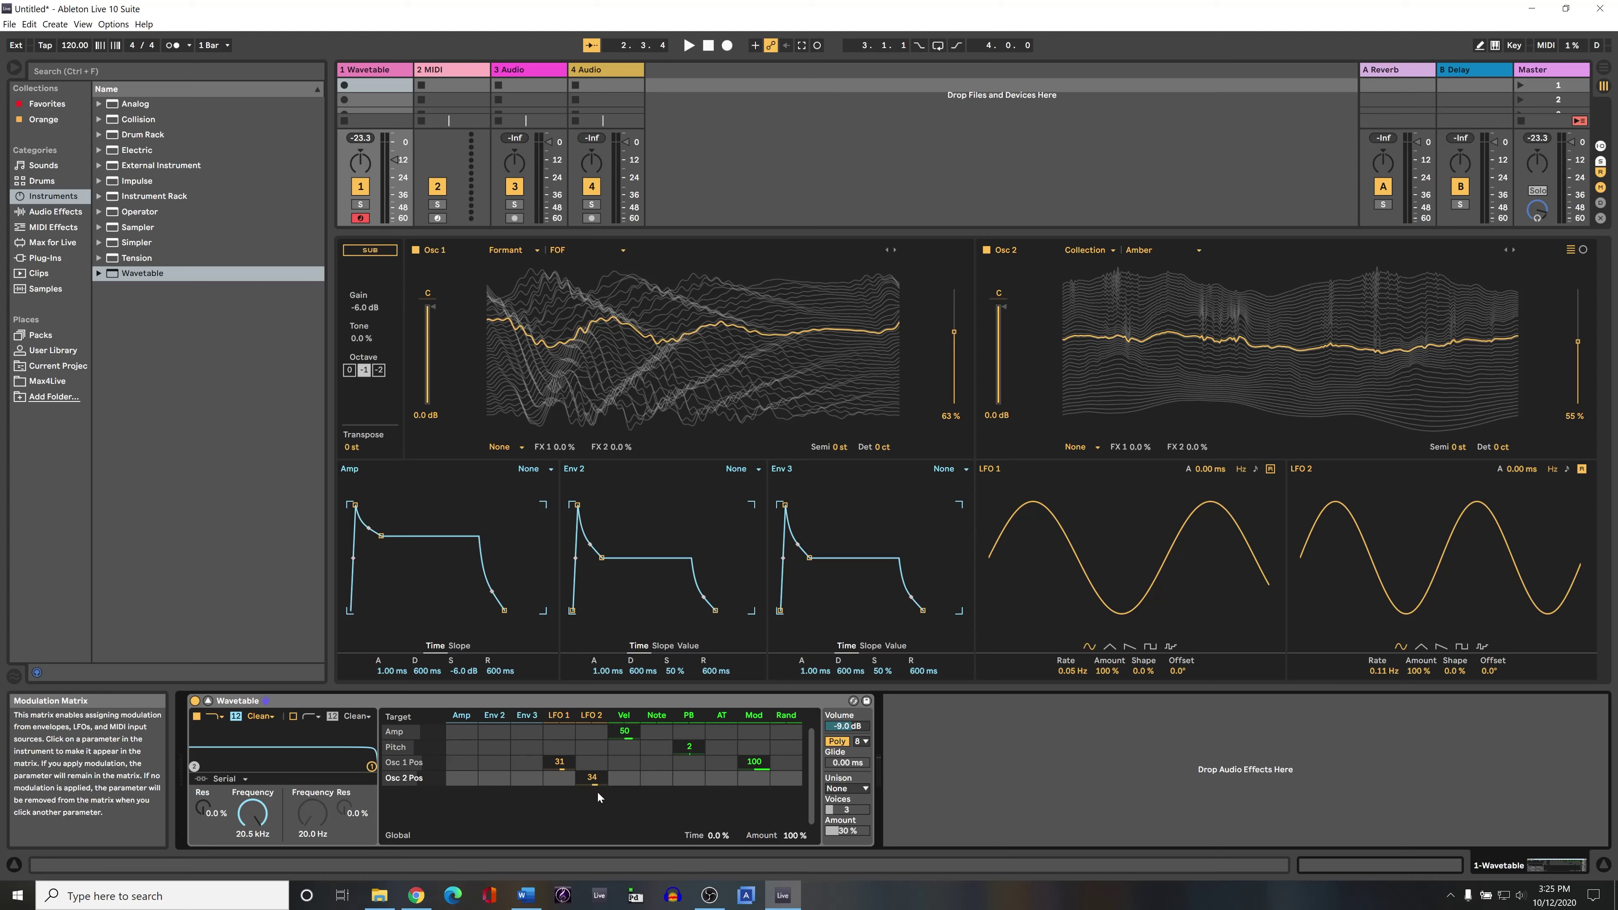
key(a)
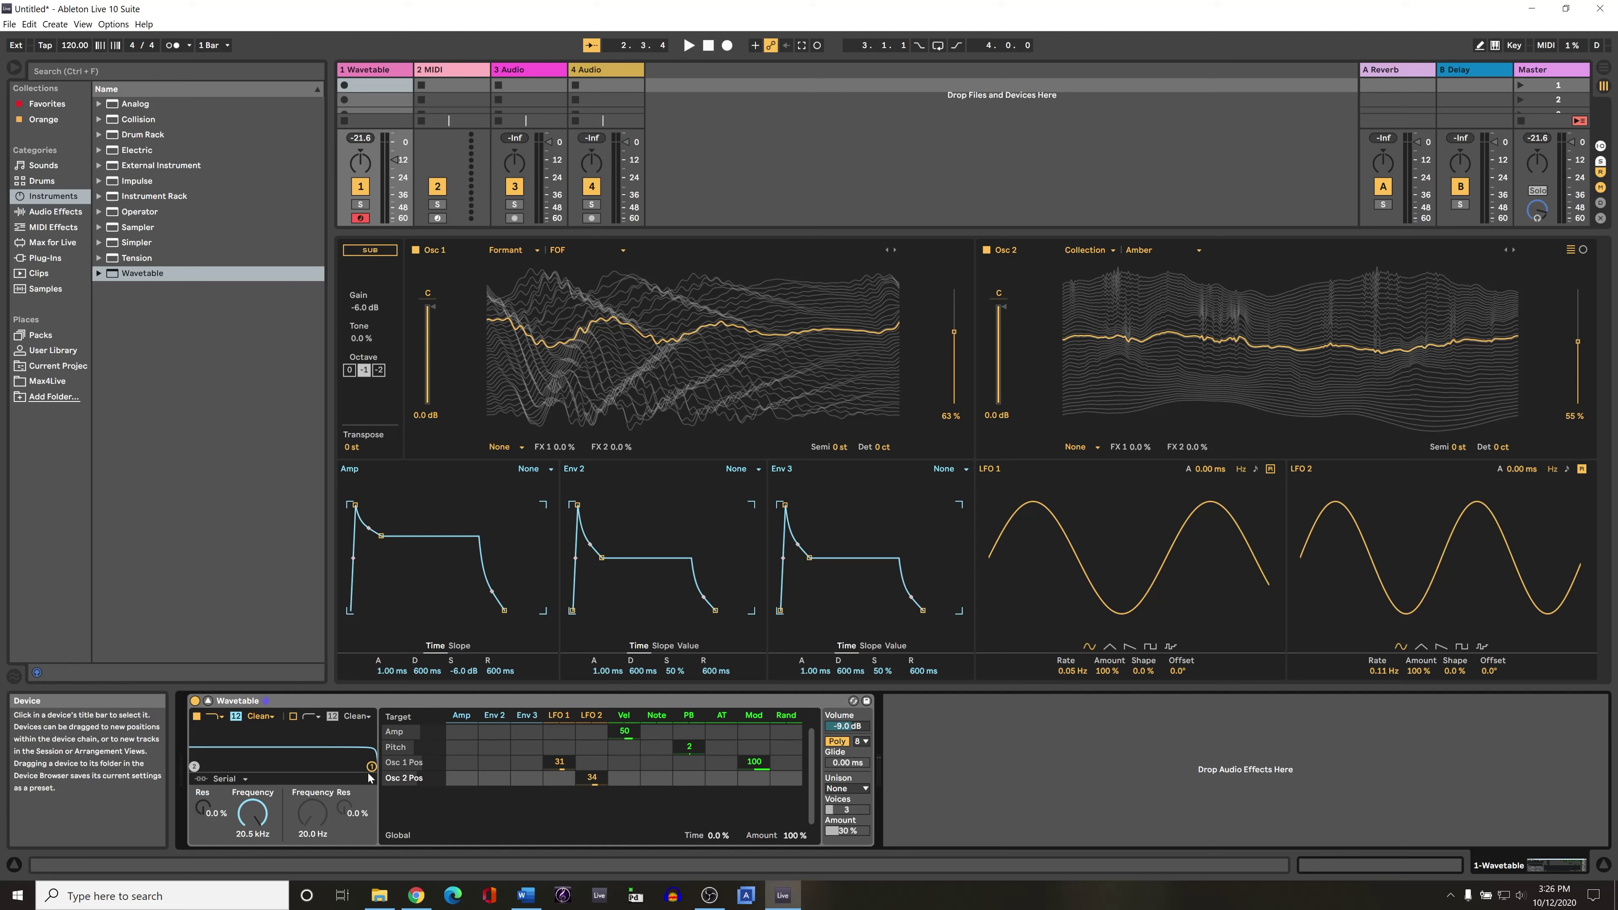
Lower Filter 1's cutoff to 650 Hz with 34% resonance, and enable Filter 2 at 91.4 Hz with 39% resonance
drag(373, 774, 370, 774)
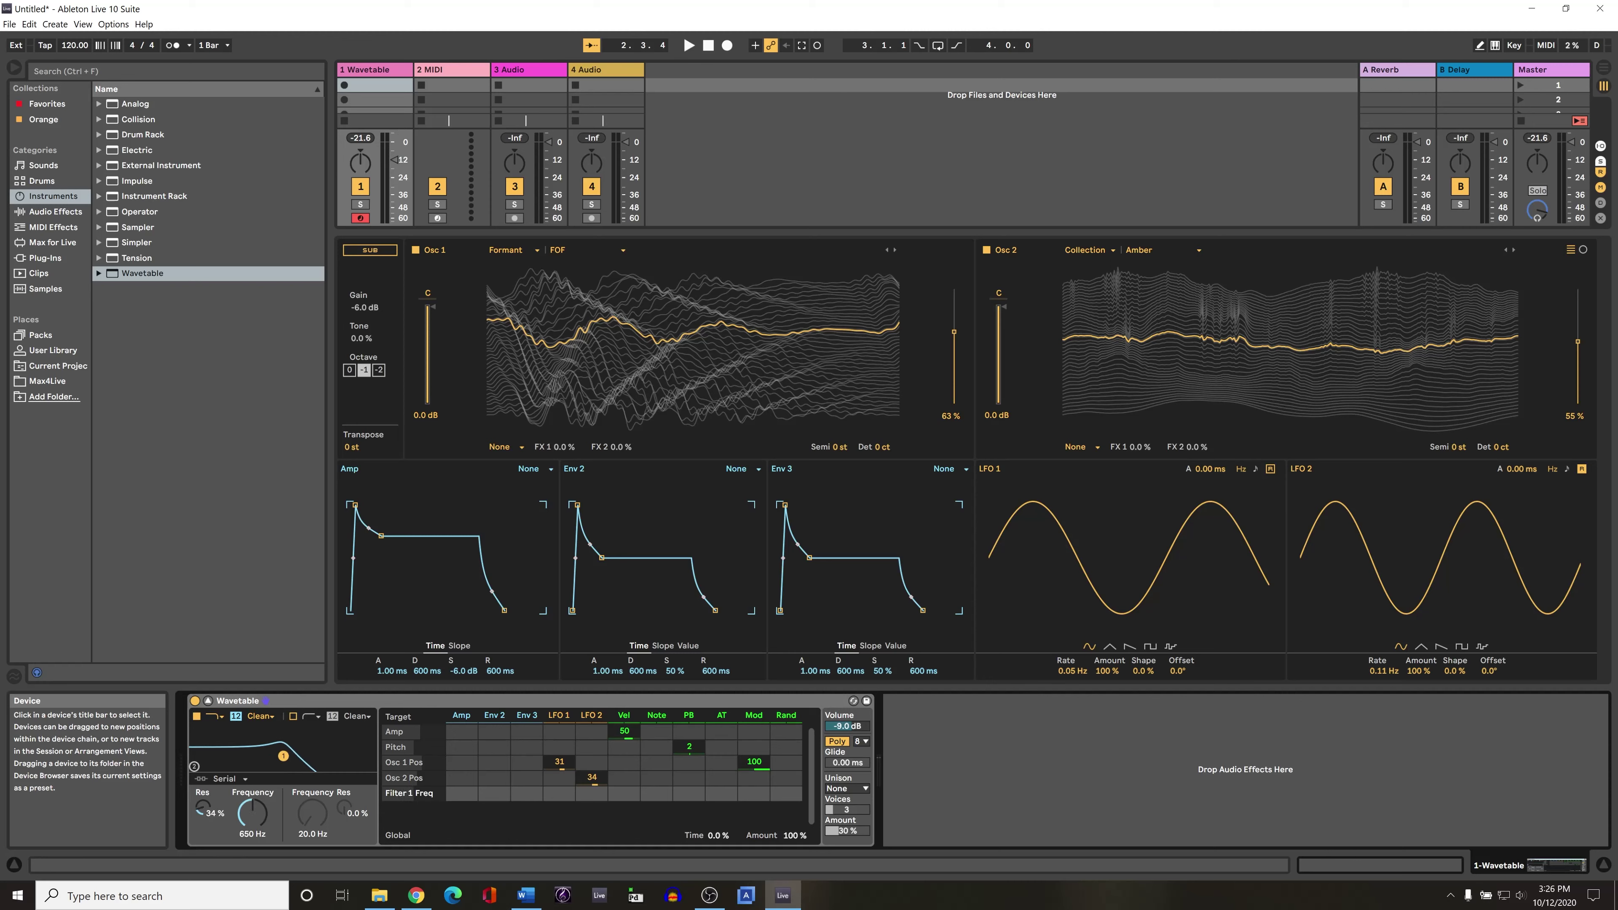
click(294, 716)
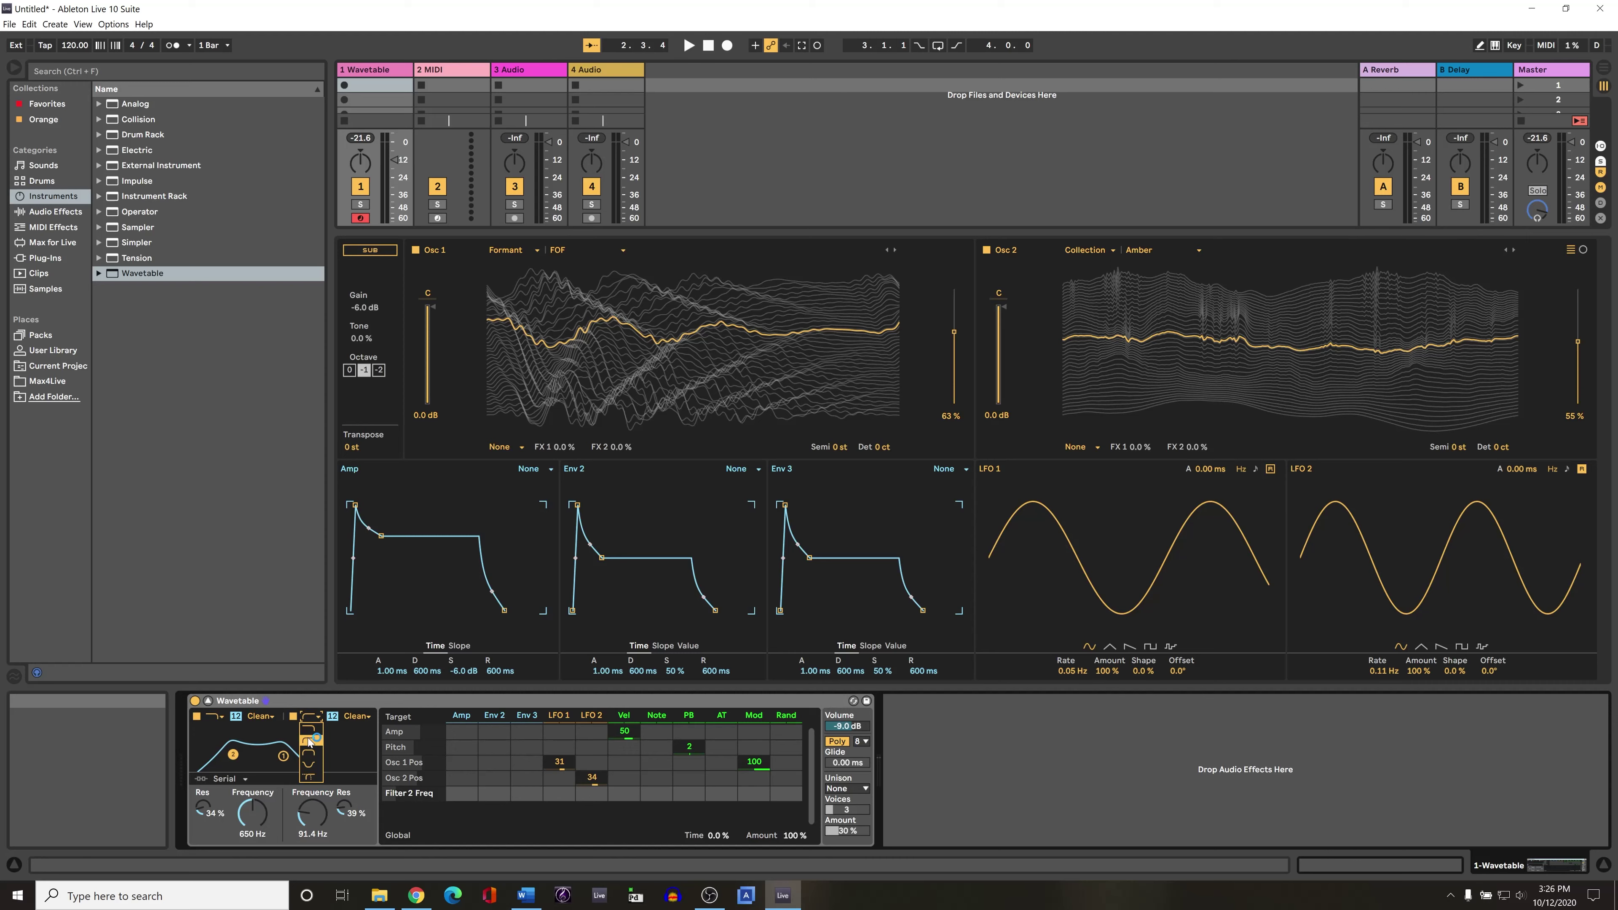
Try the Morph type on Filter 2 at 334 Hz with 55% resonance, against Filter 1 at 941 Hz with 60% resonance
click(316, 781)
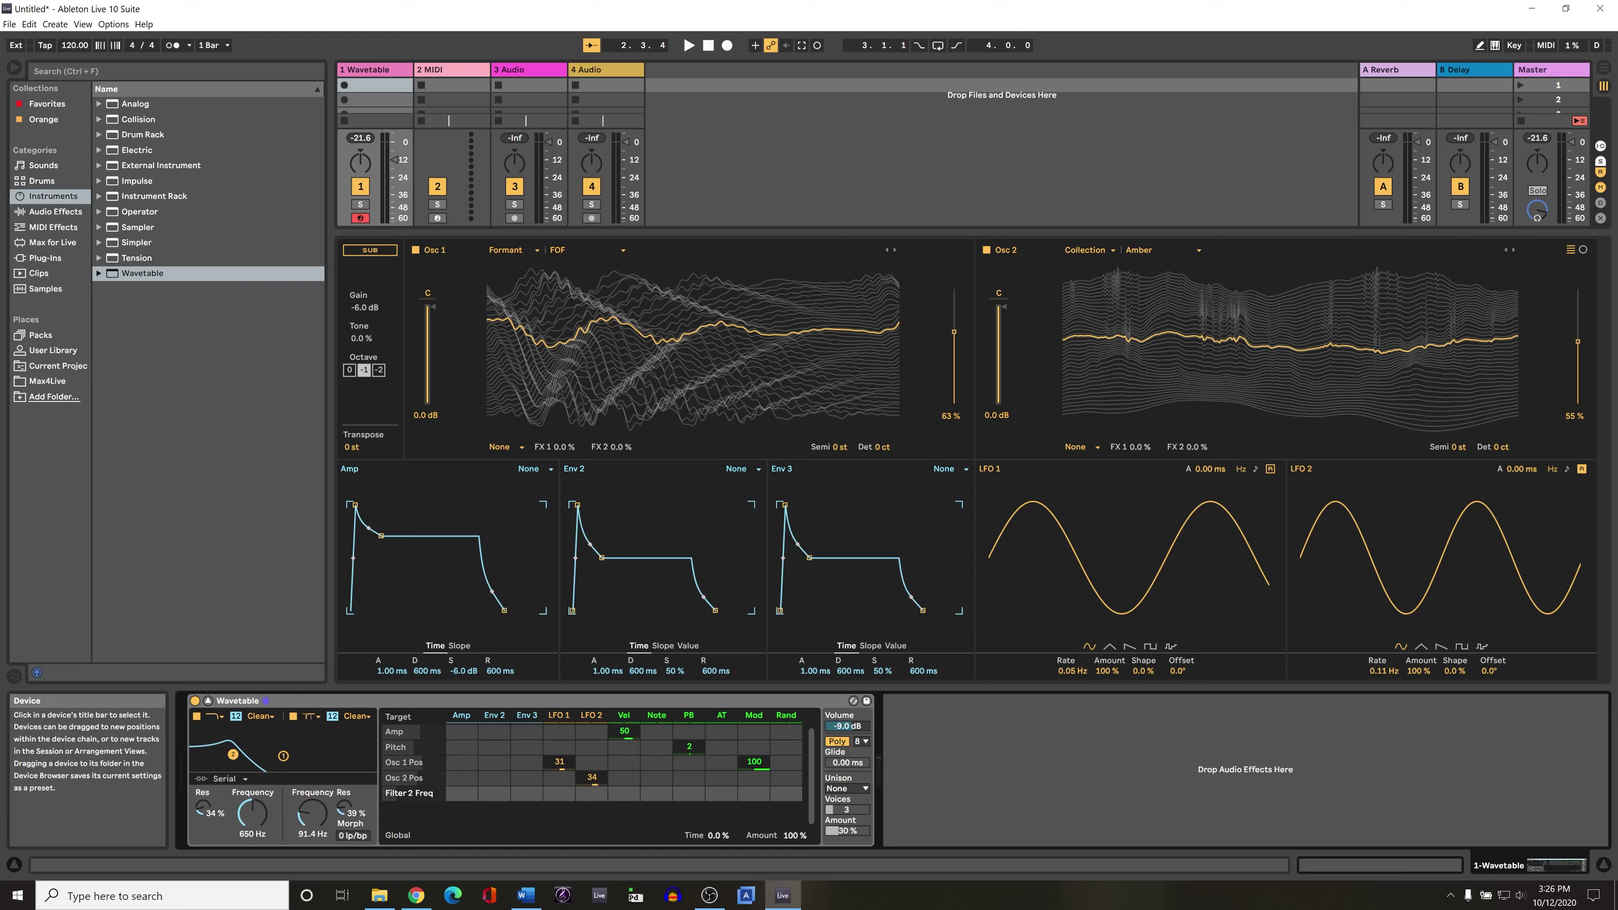
drag(233, 755, 274, 754)
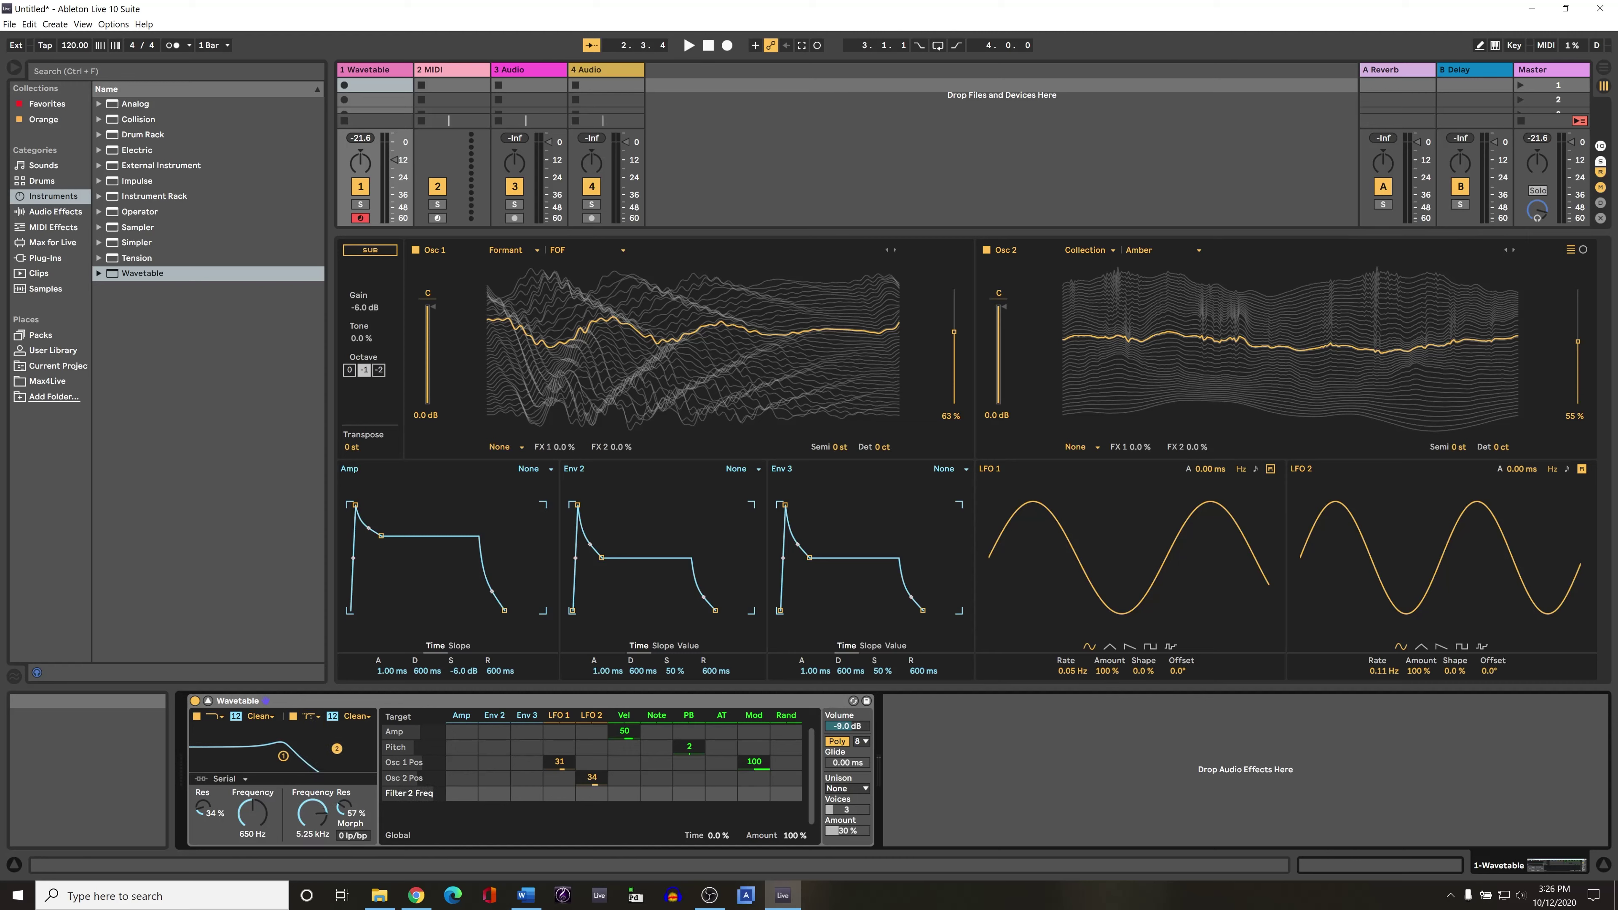
click(284, 755)
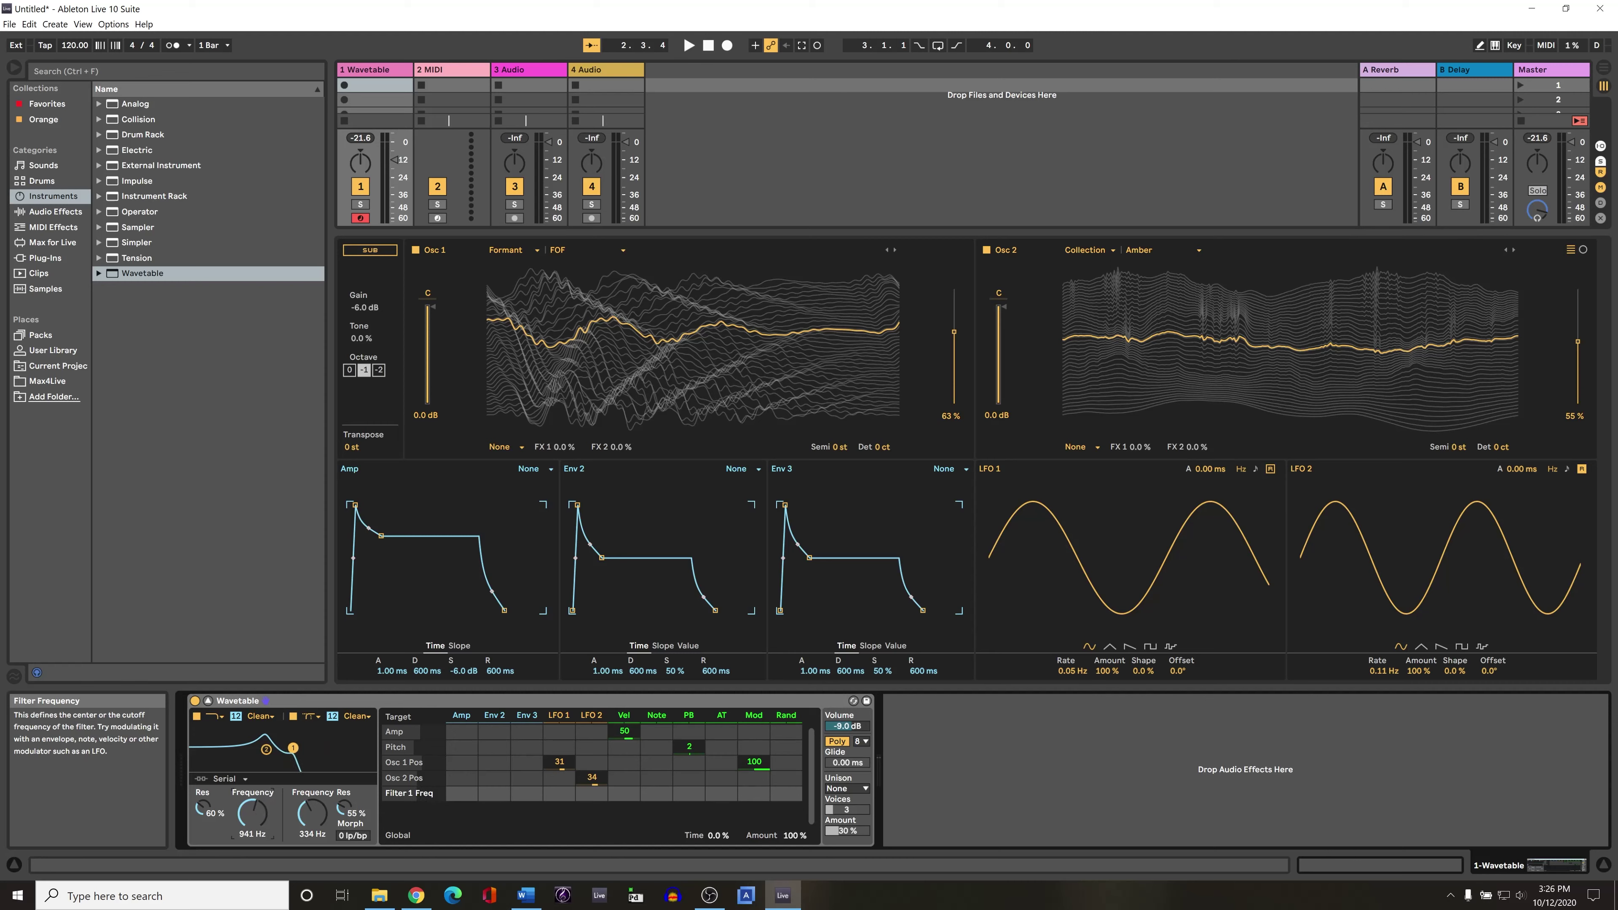
Try the notch type on Filter 2 at different cutoffs, and set Filter 1 to 3.16 kHz with 96% resonance
click(310, 716)
click(310, 761)
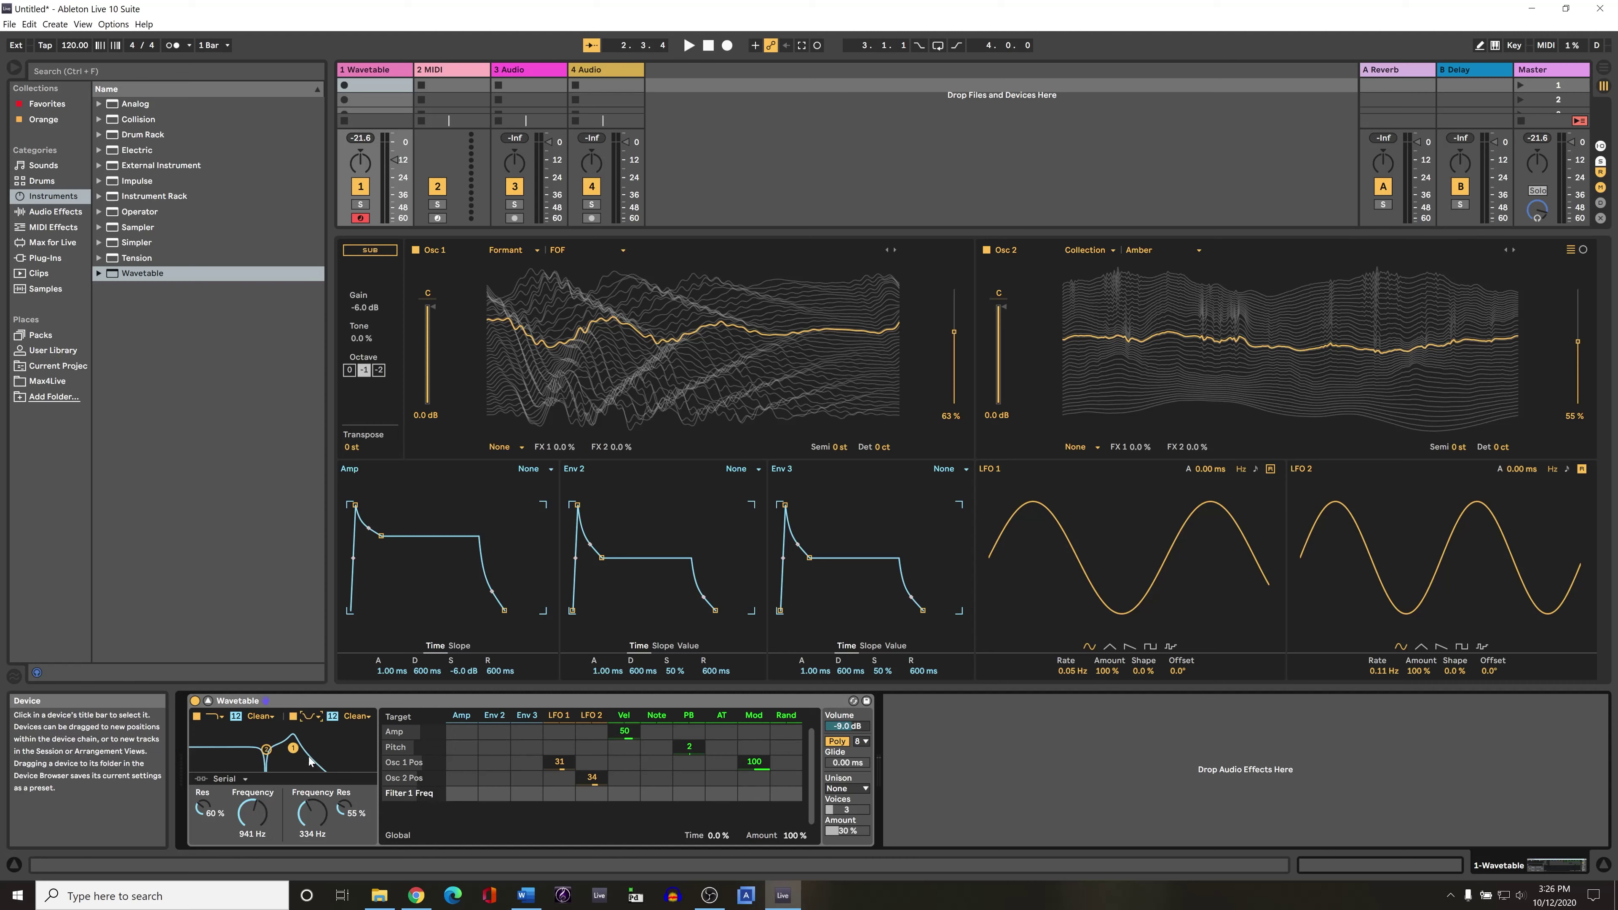
drag(293, 750, 310, 753)
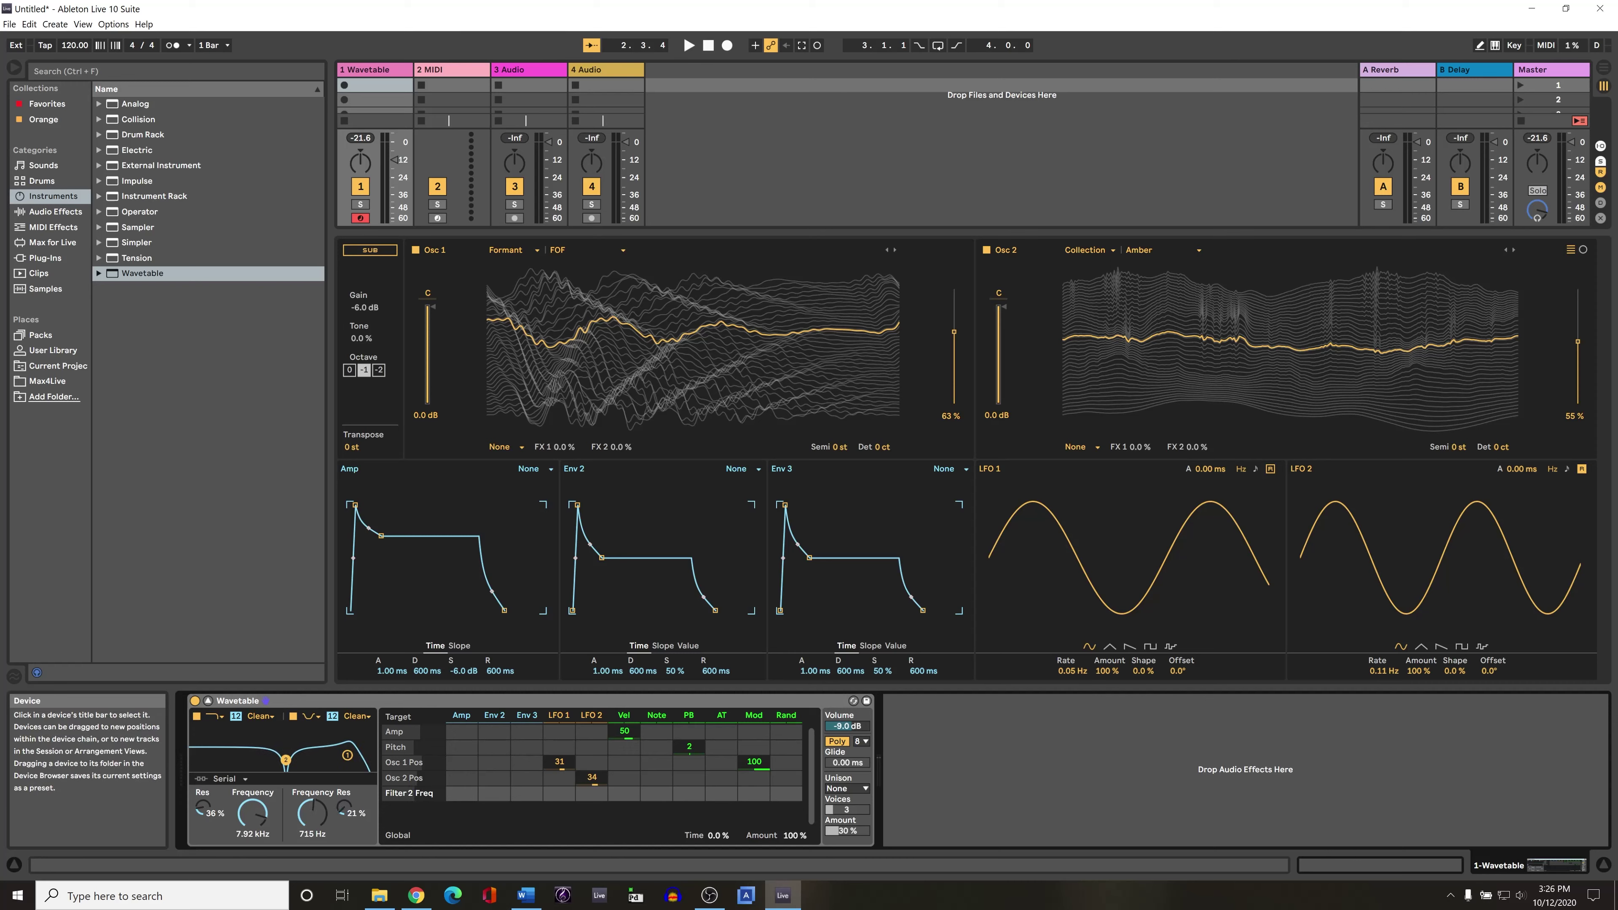
drag(301, 761, 248, 765)
drag(349, 763, 323, 736)
Change Filter 2 to the band-pass type, and set it to 172 Hz with 29% resonance
click(311, 716)
click(316, 752)
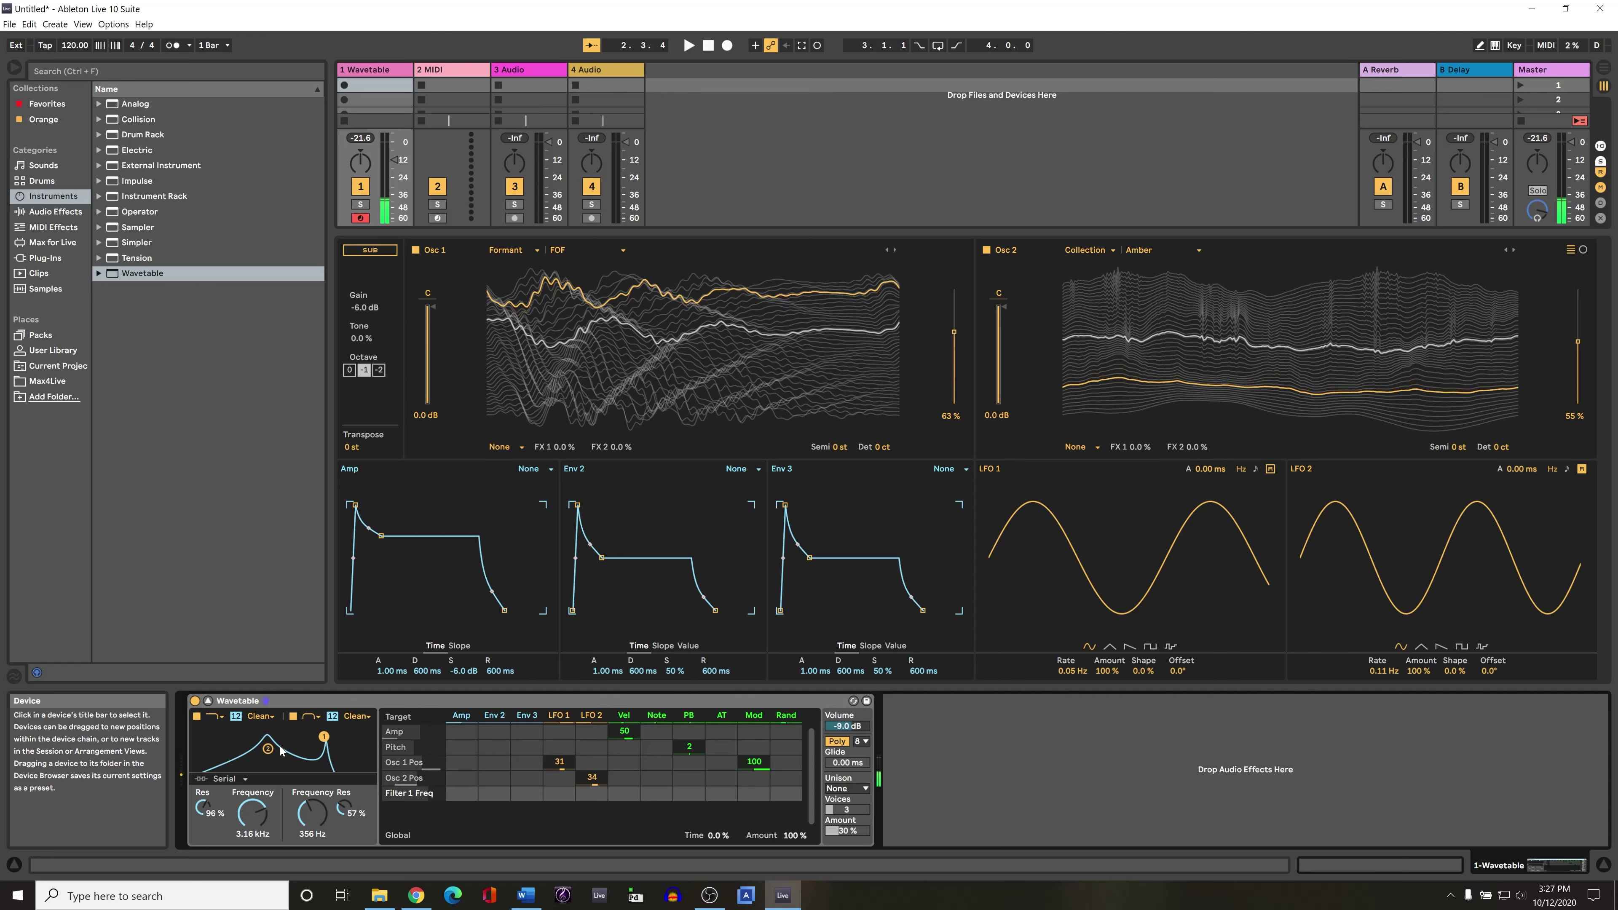
click(342, 804)
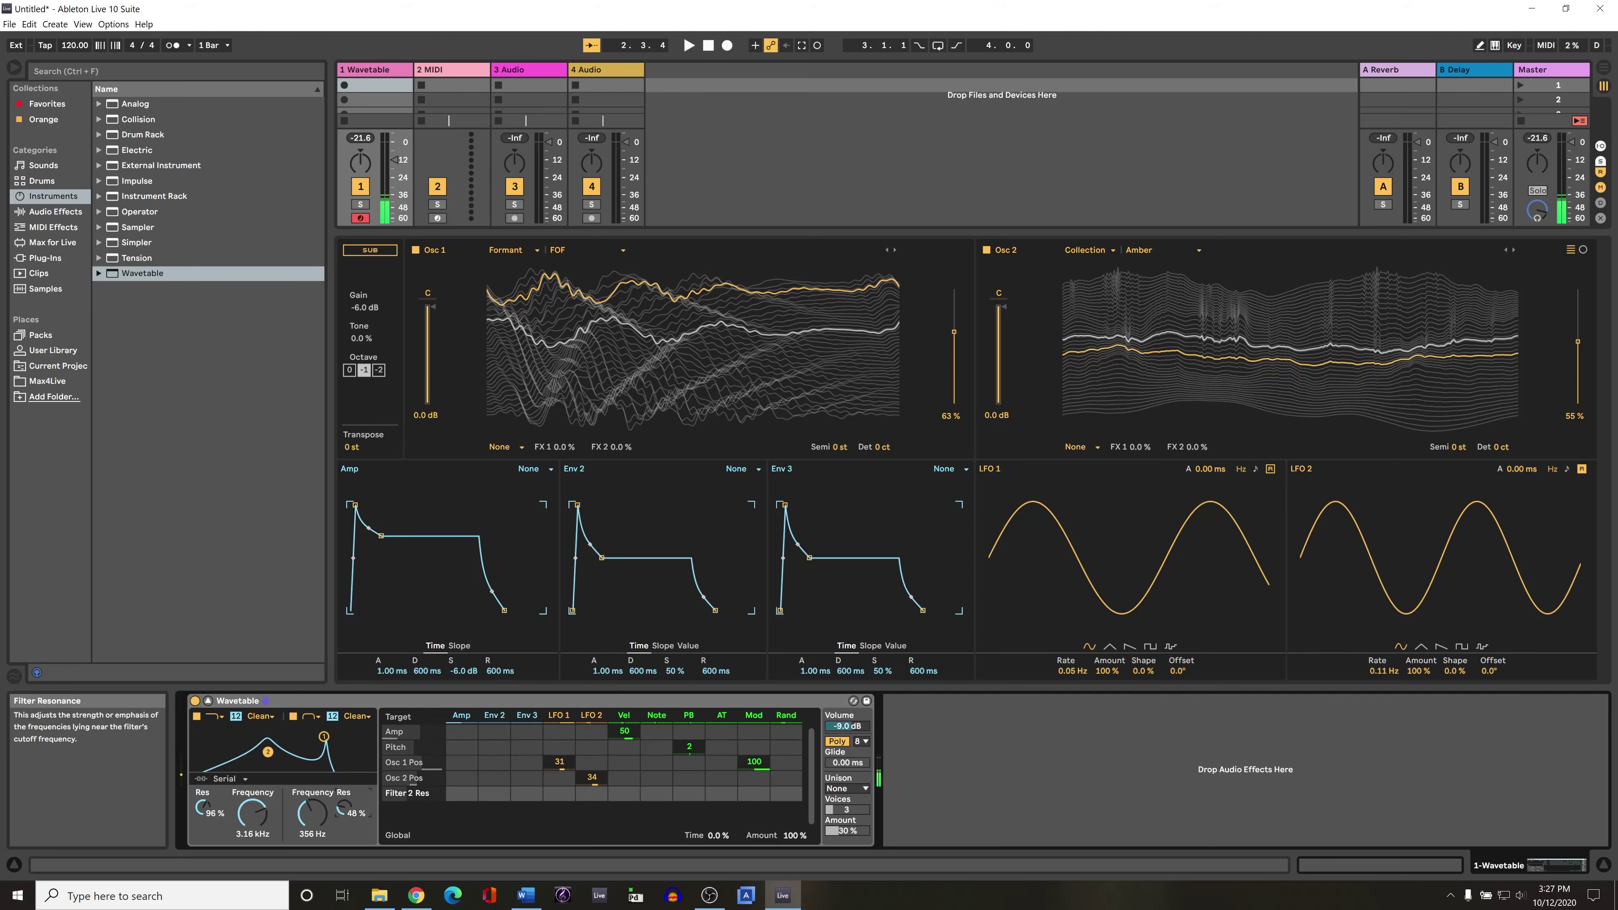
mouse_move(268, 748)
mouse_down()
mouse_move(271, 767)
mouse_move(249, 757)
mouse_up()
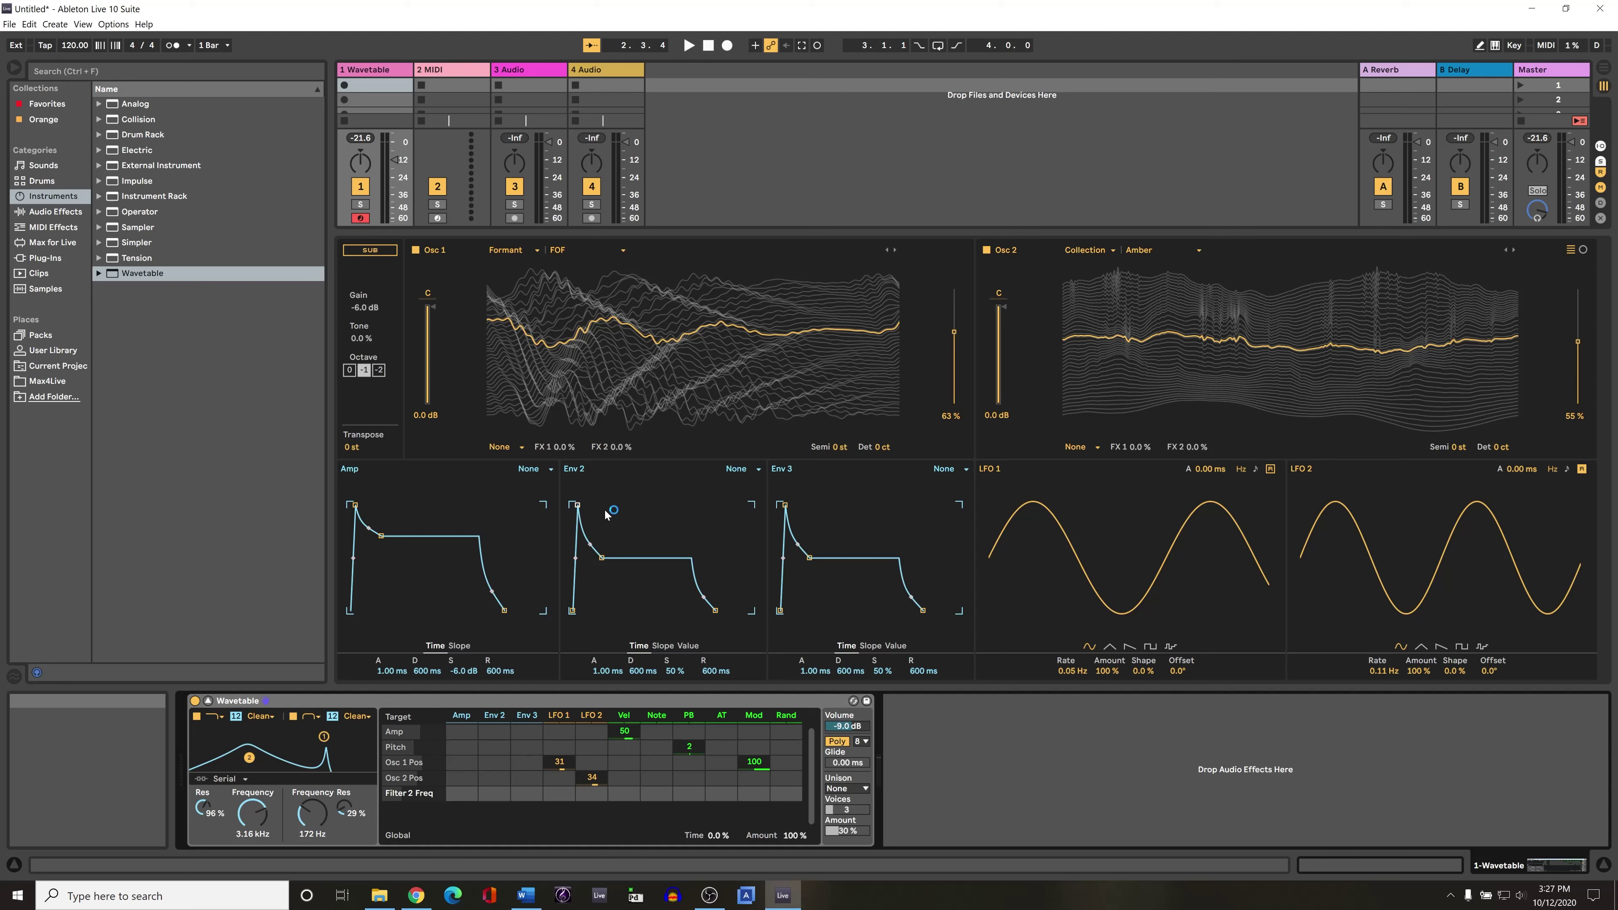
Shape Env 2 with a 113 ms attack, 4.06 s decay and 49% sustain, and assign it to Filter 1 frequency at -39
drag(579, 507, 576, 505)
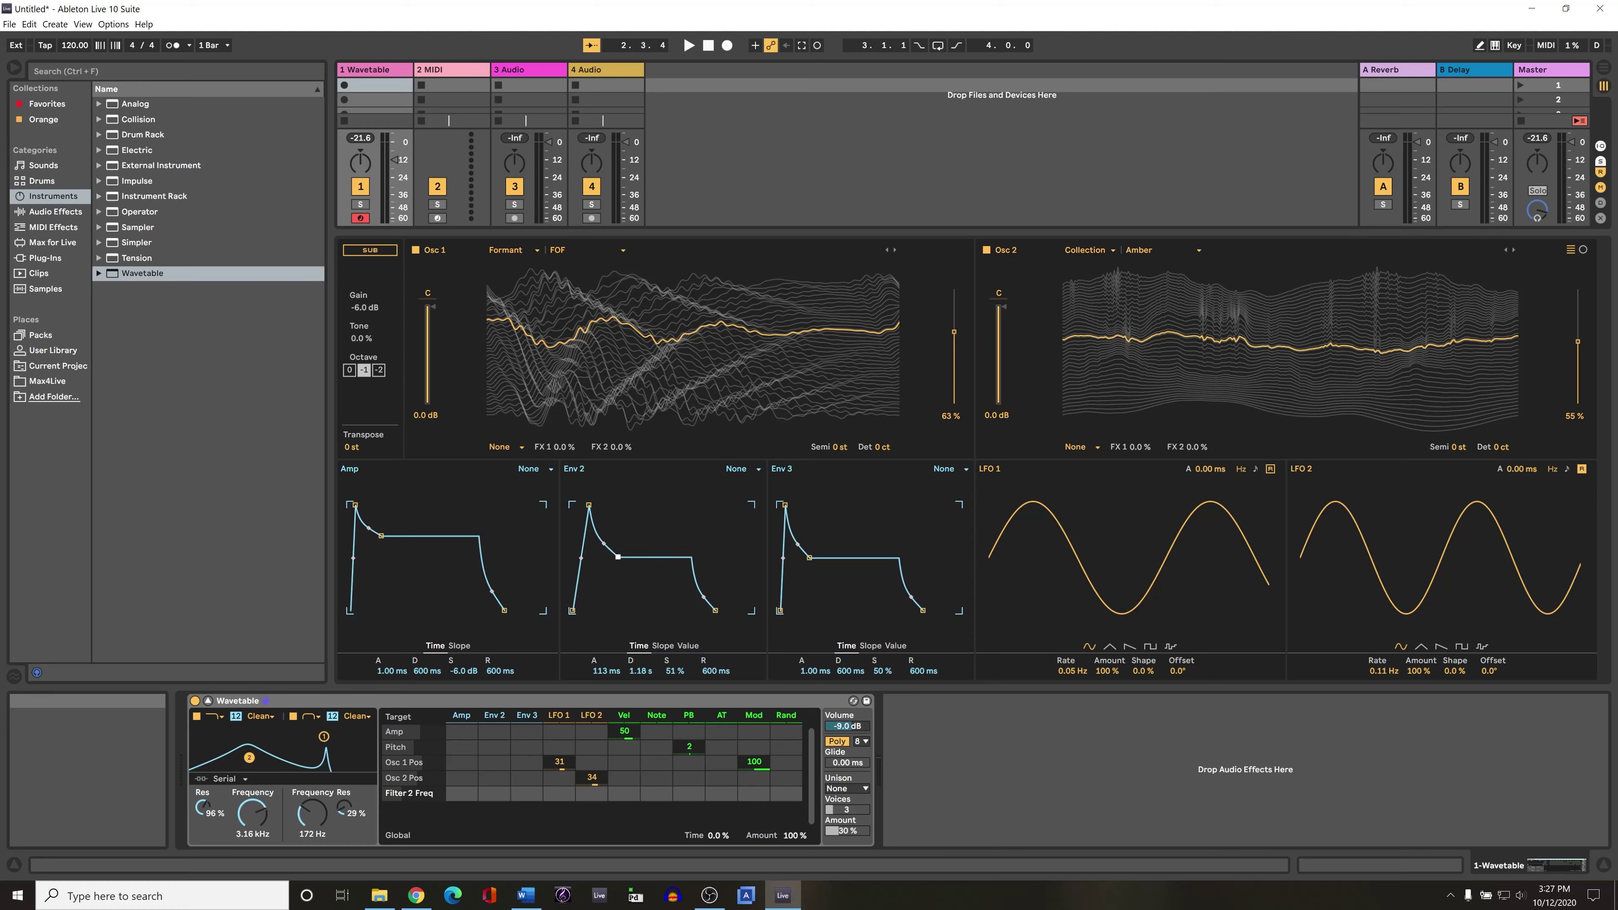
click(636, 742)
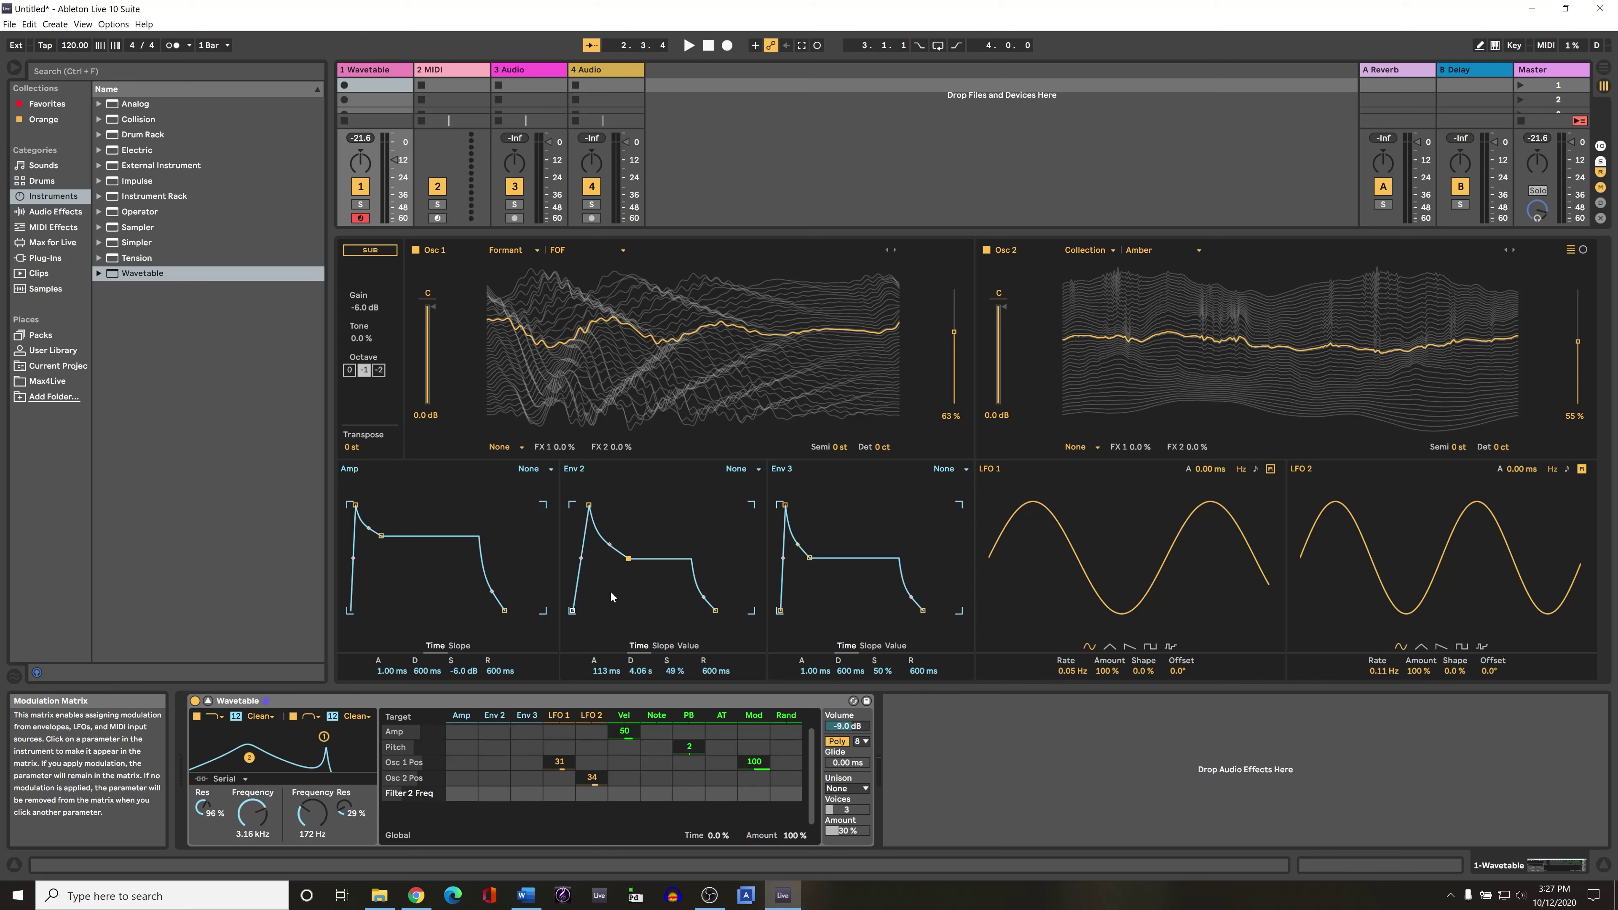
click(265, 817)
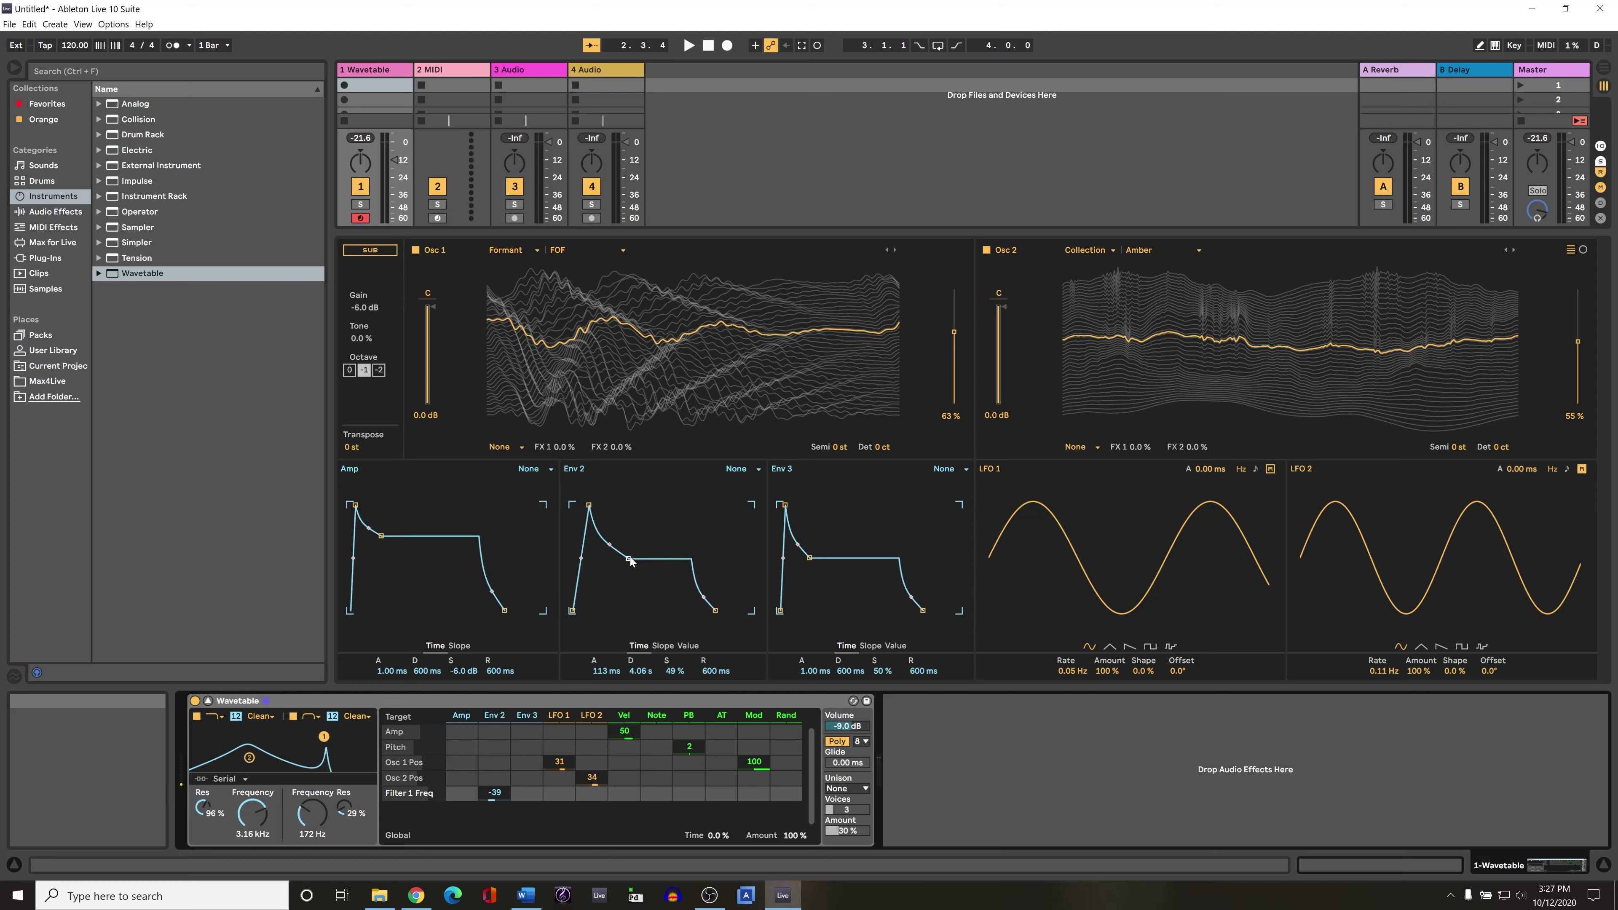
Loop Env 2 with a 1.99 s attack, 2.89 s decay and 8.5% sustain, and review its slope and value settings
drag(629, 558, 627, 558)
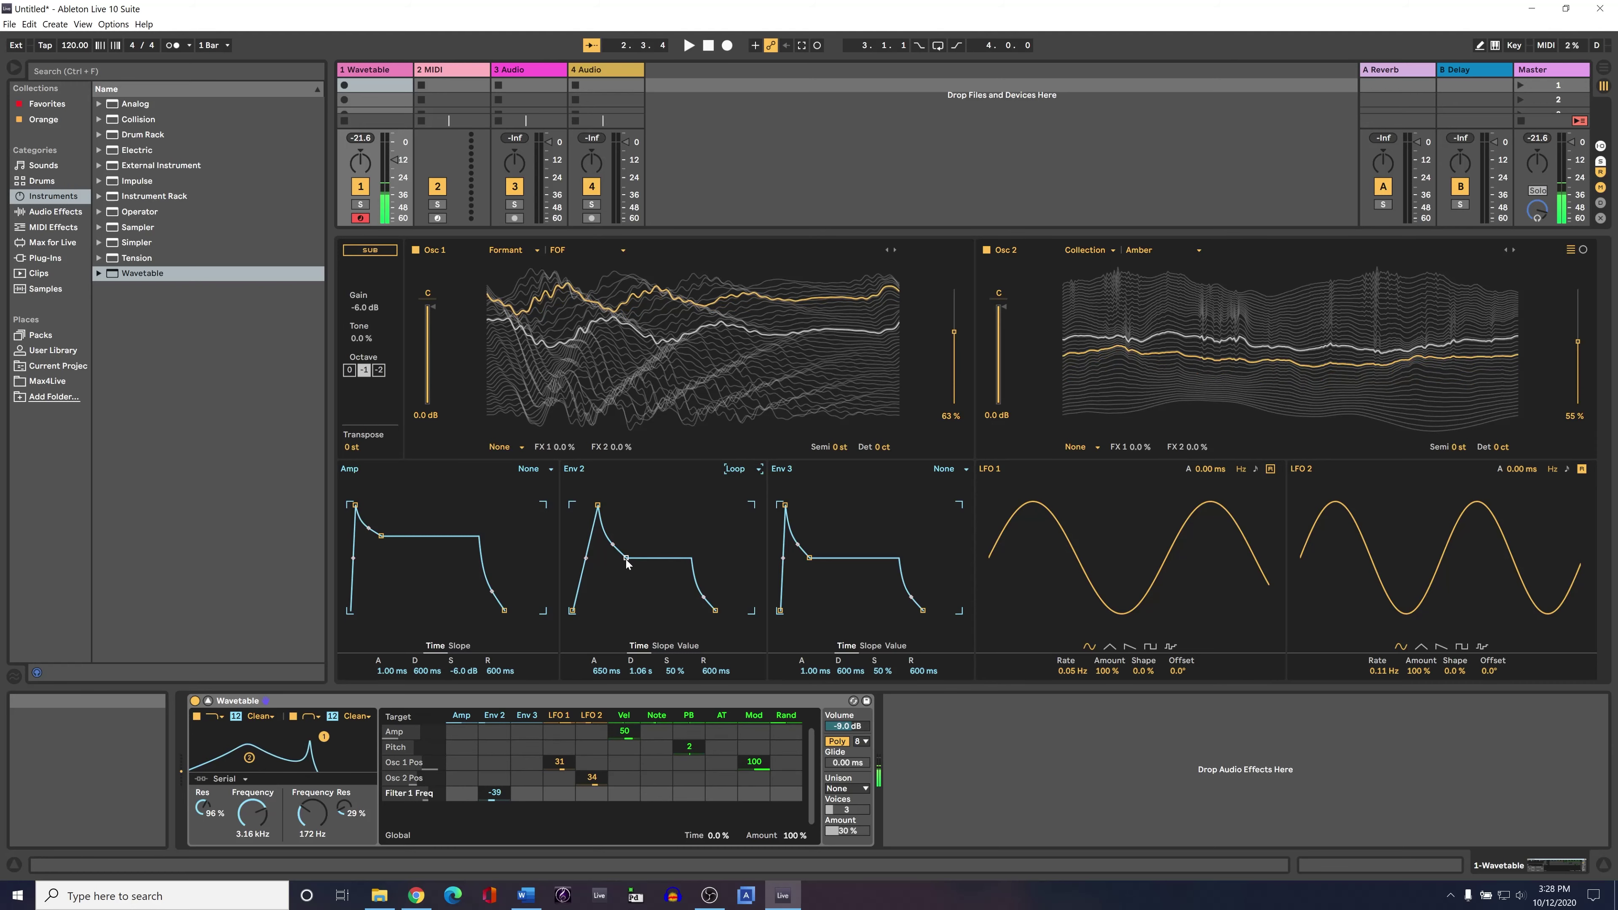
drag(626, 558, 630, 603)
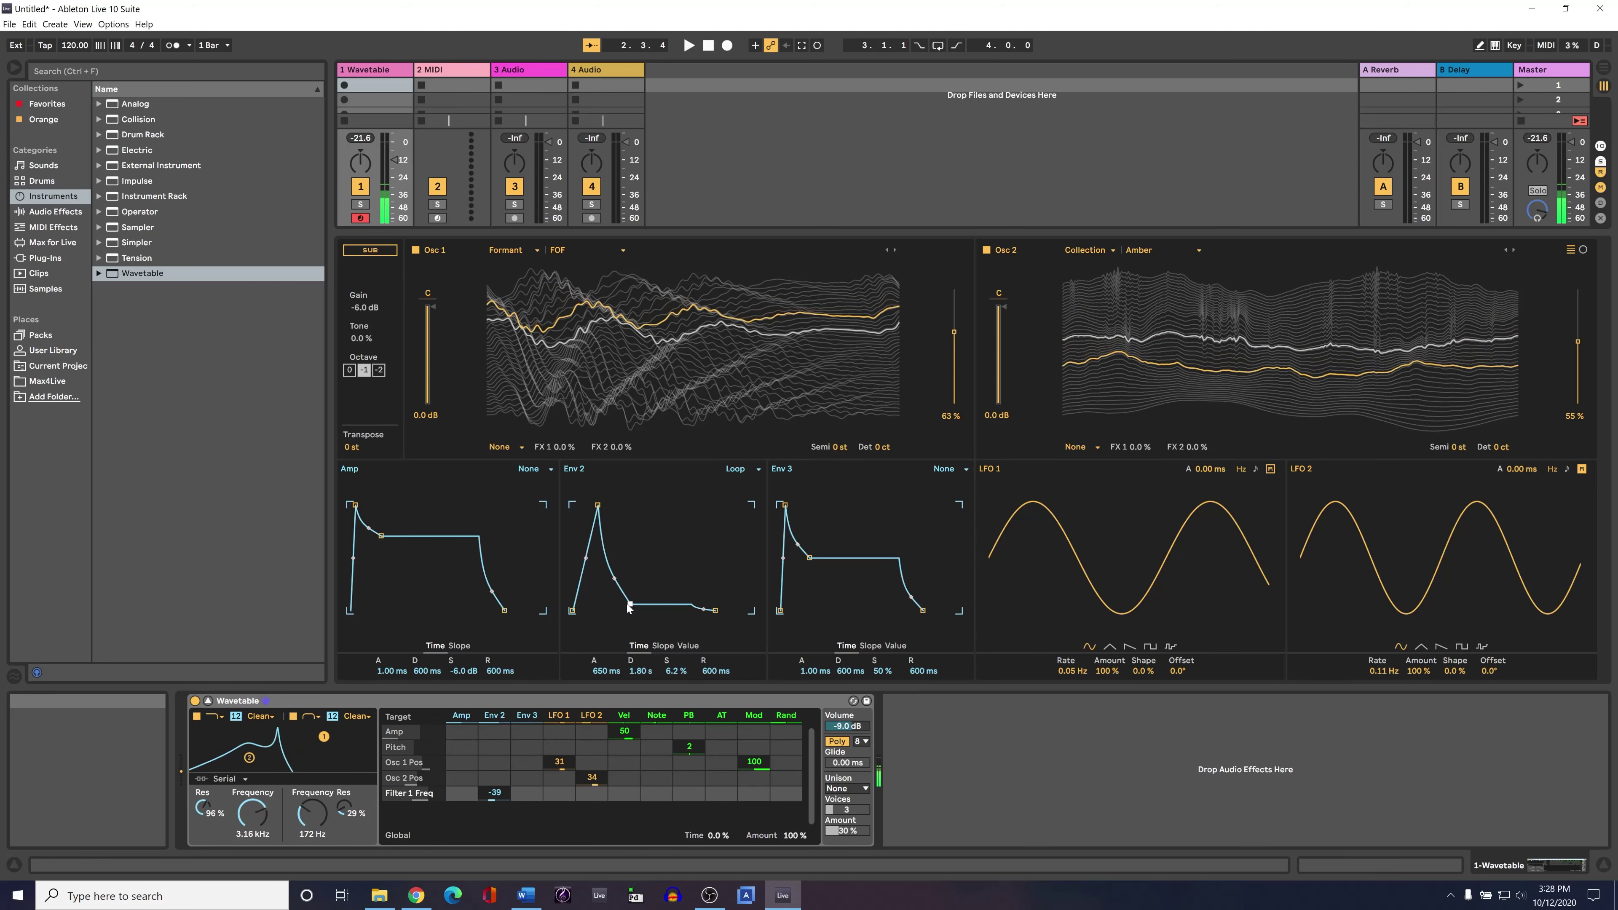
drag(605, 511, 615, 523)
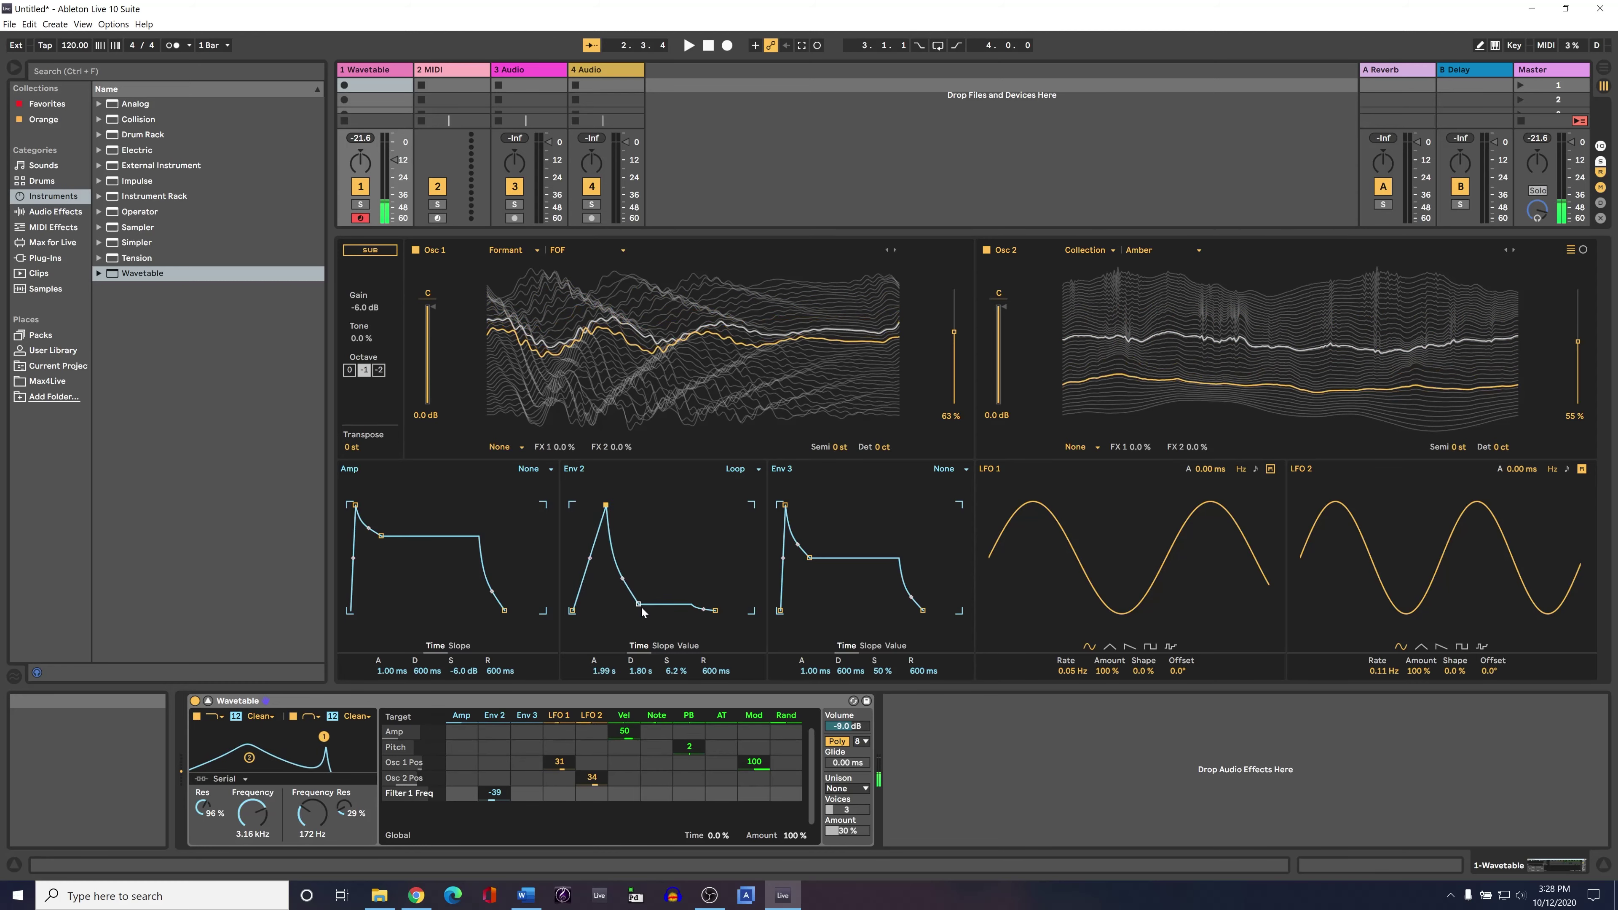
drag(639, 603, 642, 600)
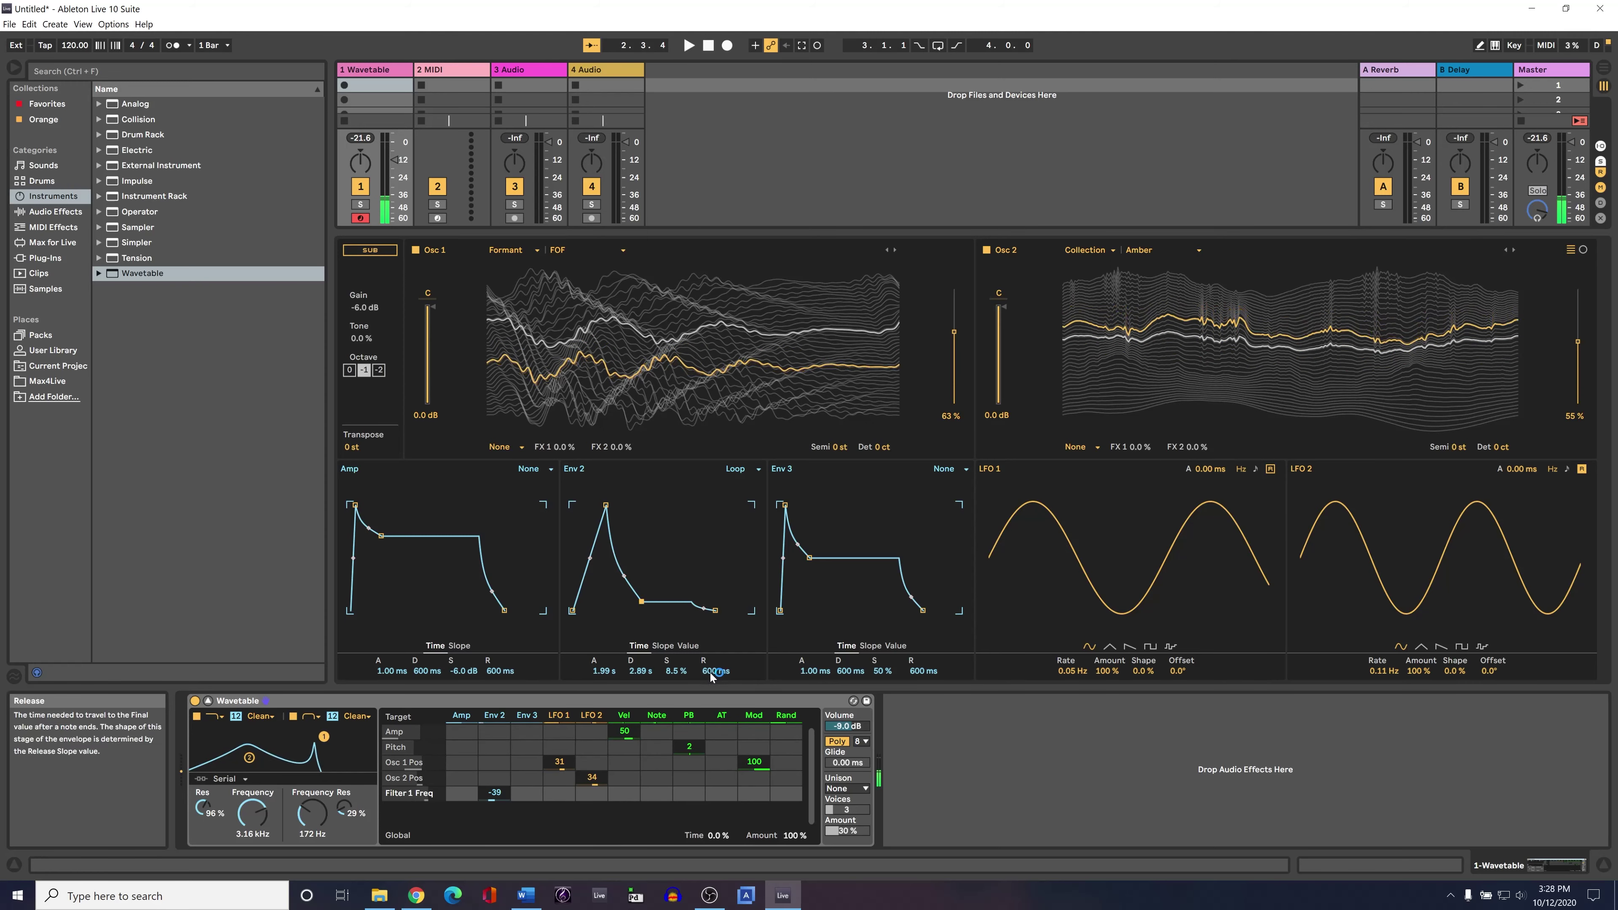
click(662, 645)
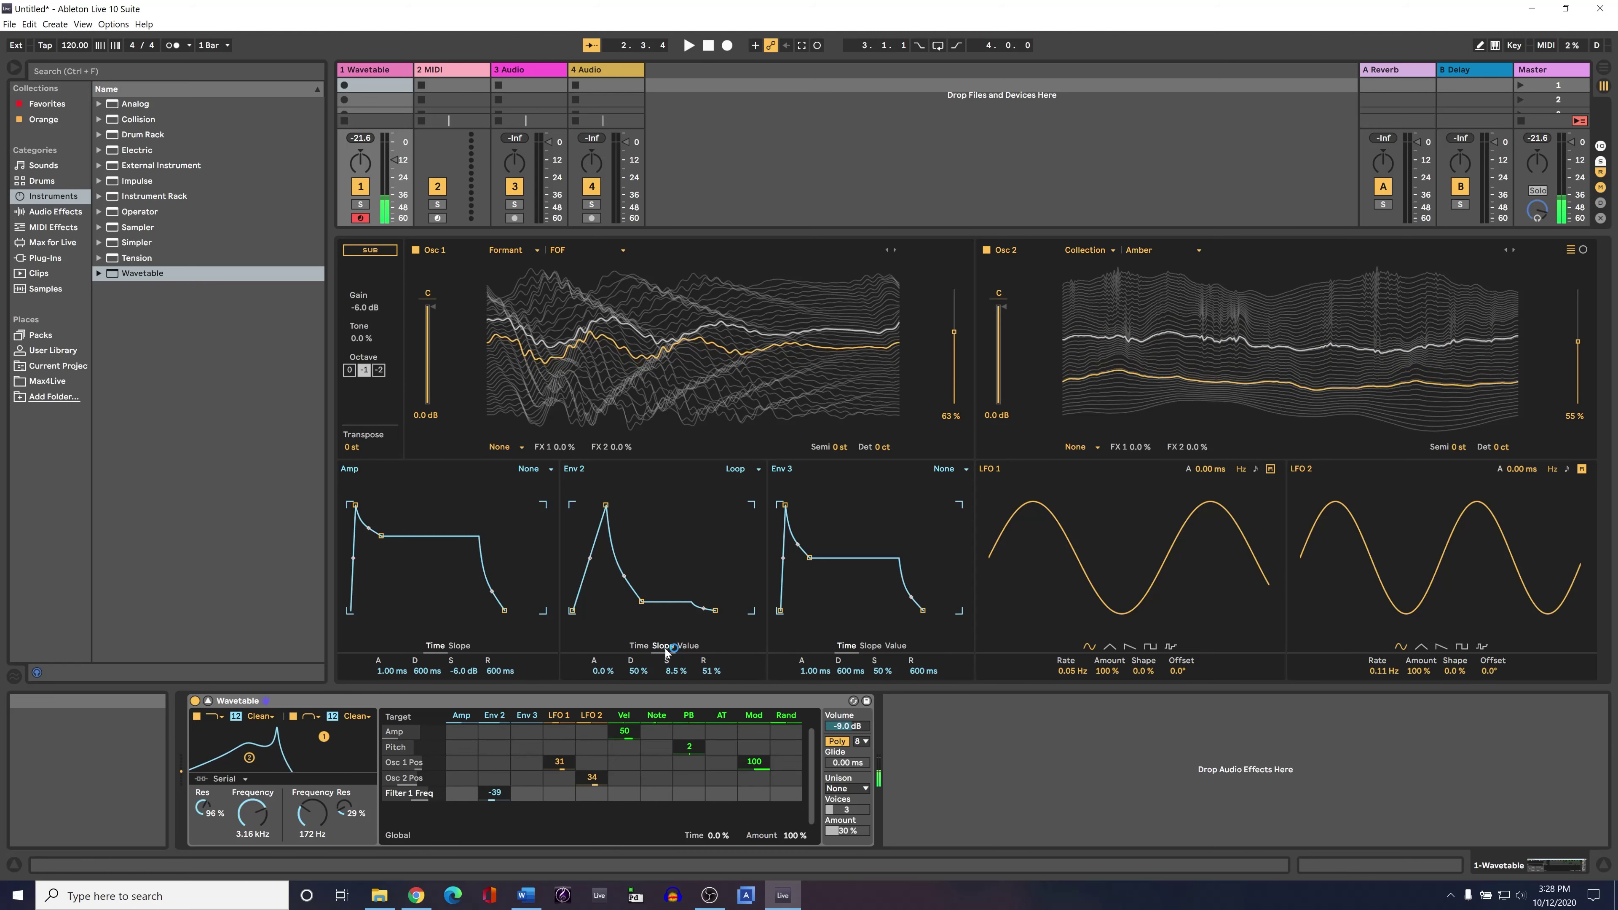
click(689, 646)
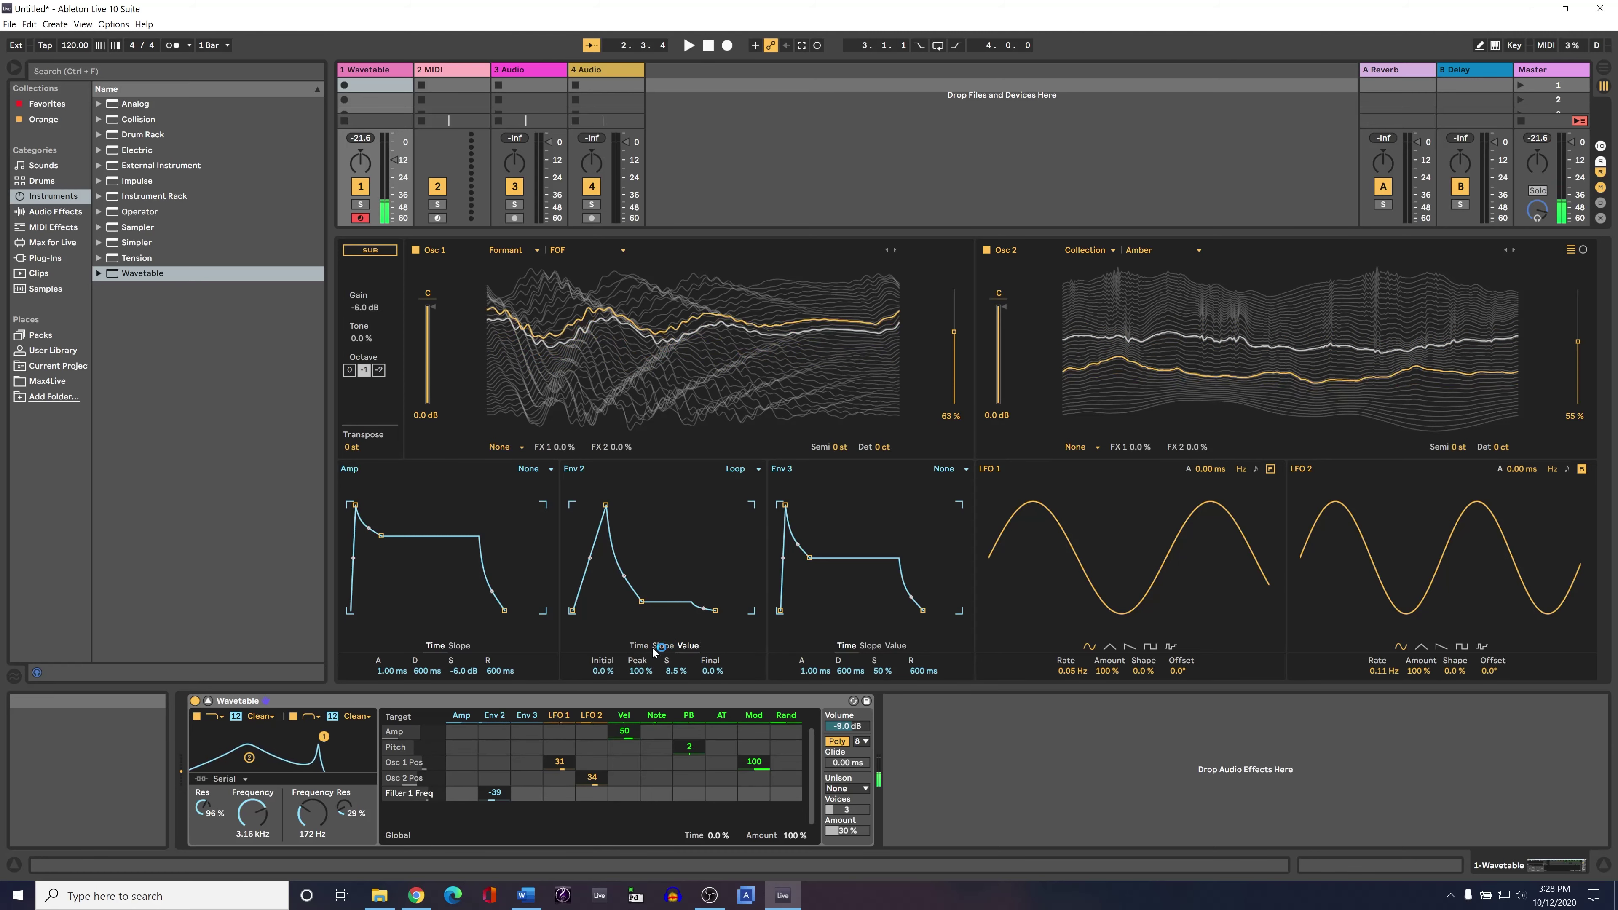
click(639, 645)
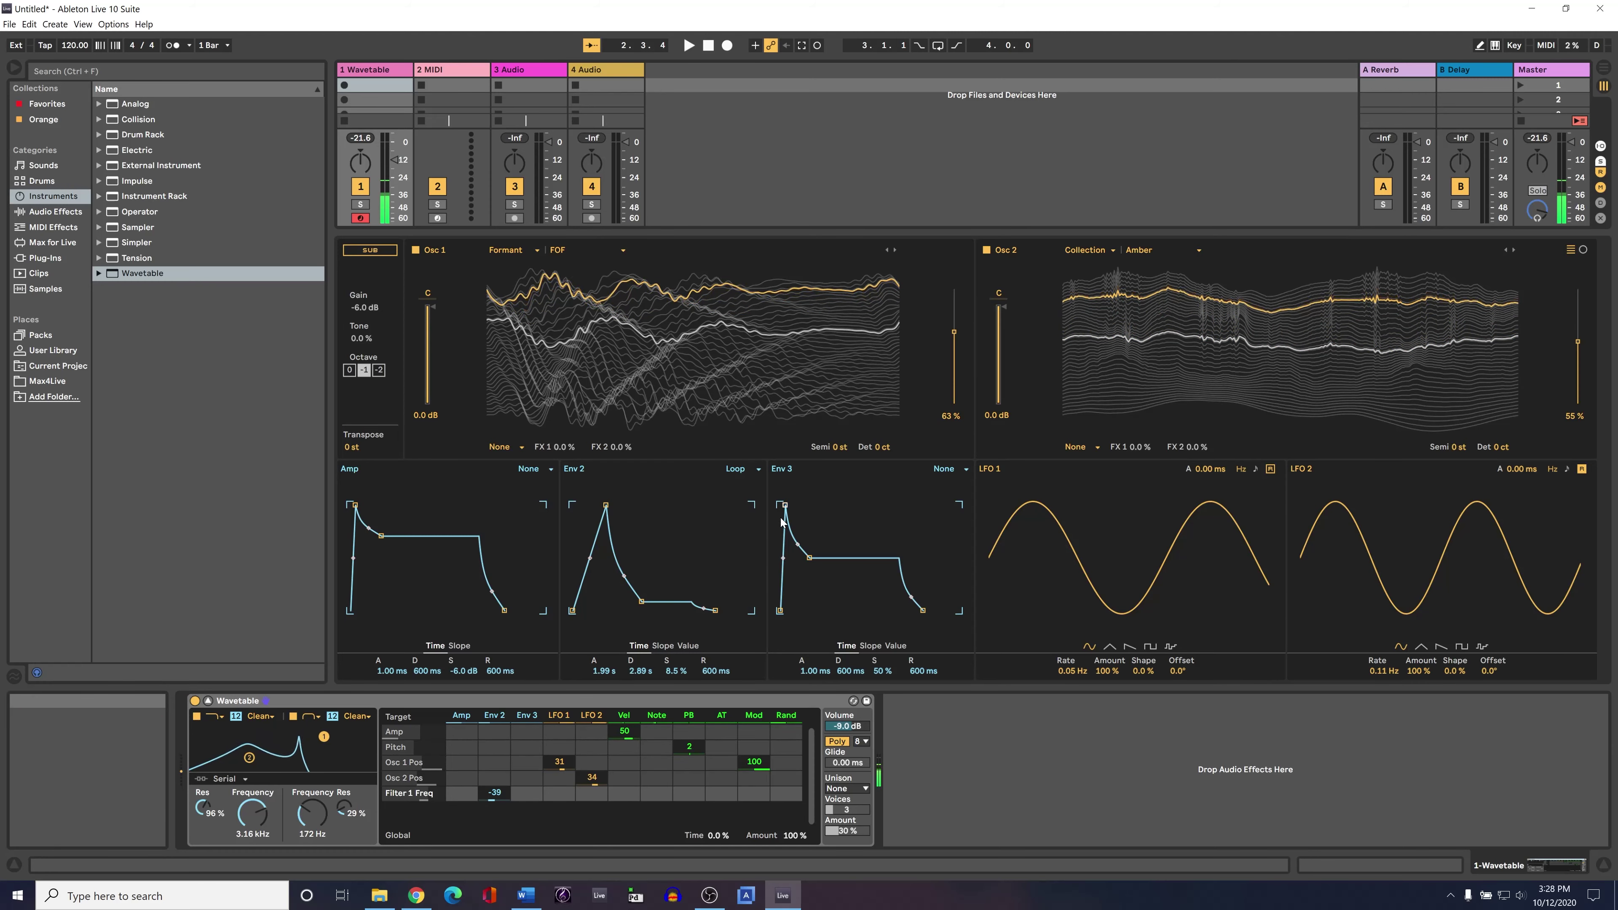
Shape Env 3 with a 2.19 s attack, 2.41 s decay and 55% sustain
drag(787, 506, 849, 551)
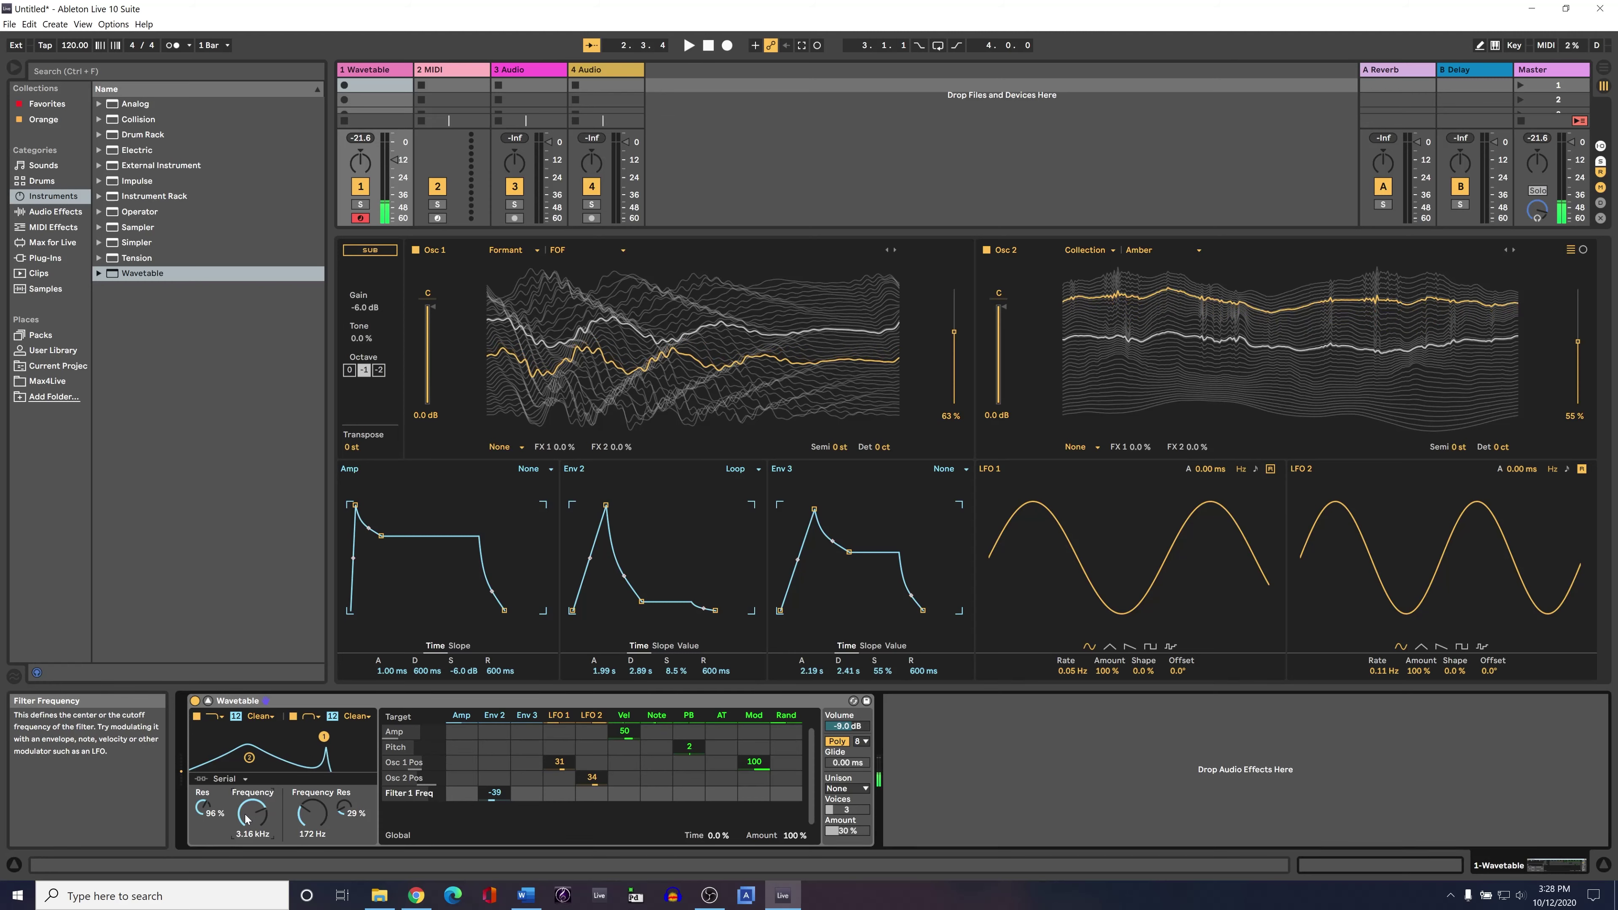
Assign Env 3 to Filter 2 frequency at 27, and set Env 3 to Loop
click(327, 815)
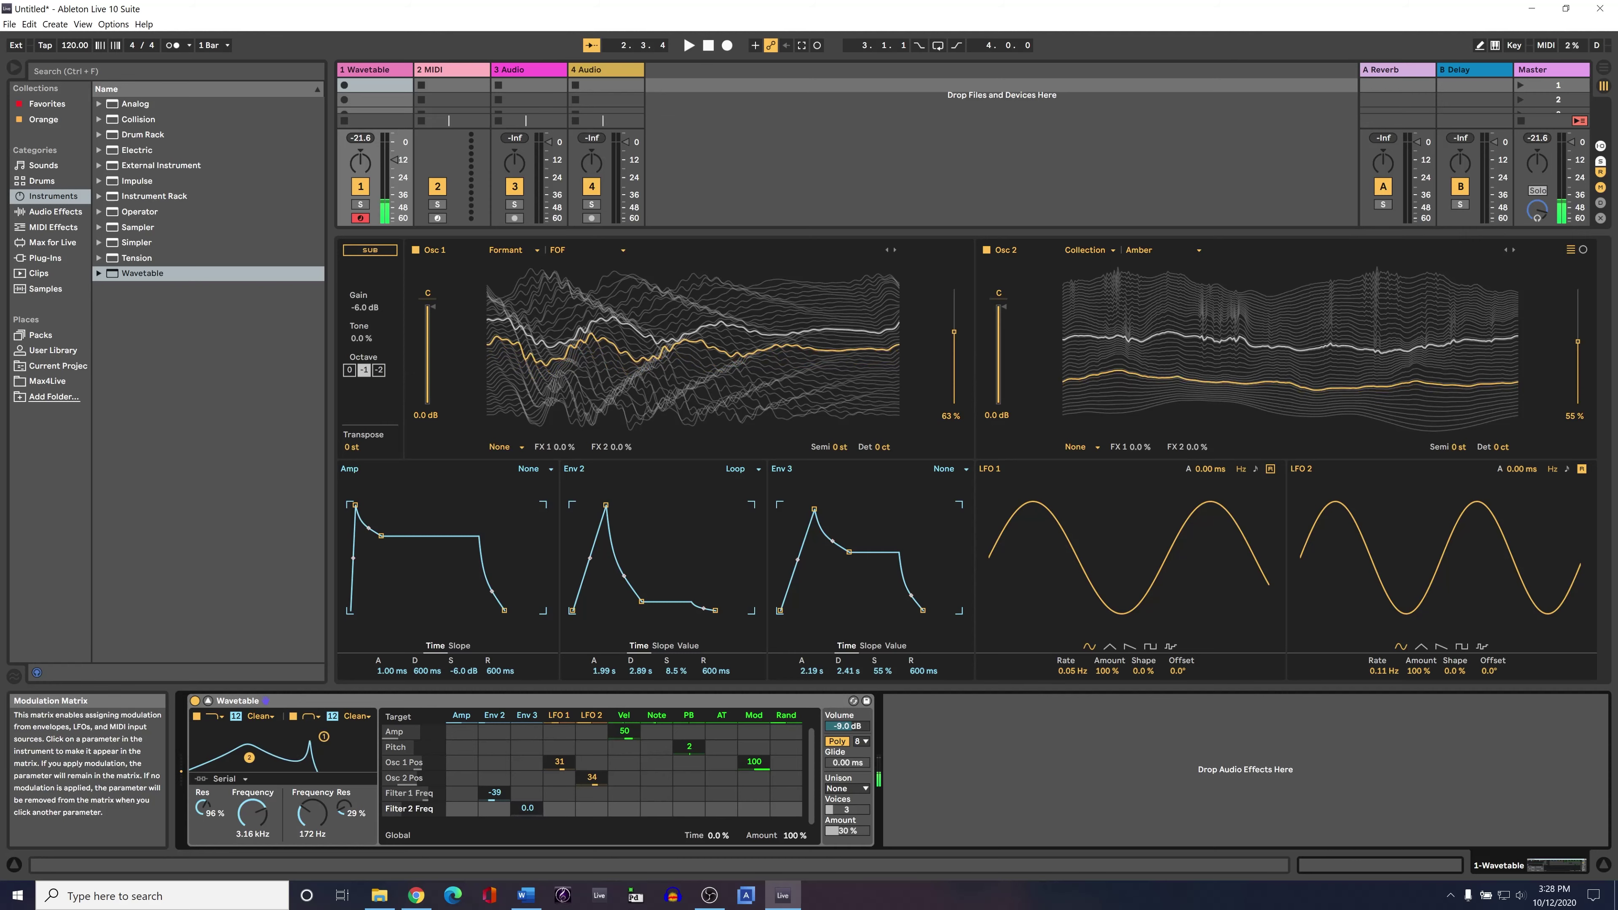
drag(527, 807, 527, 792)
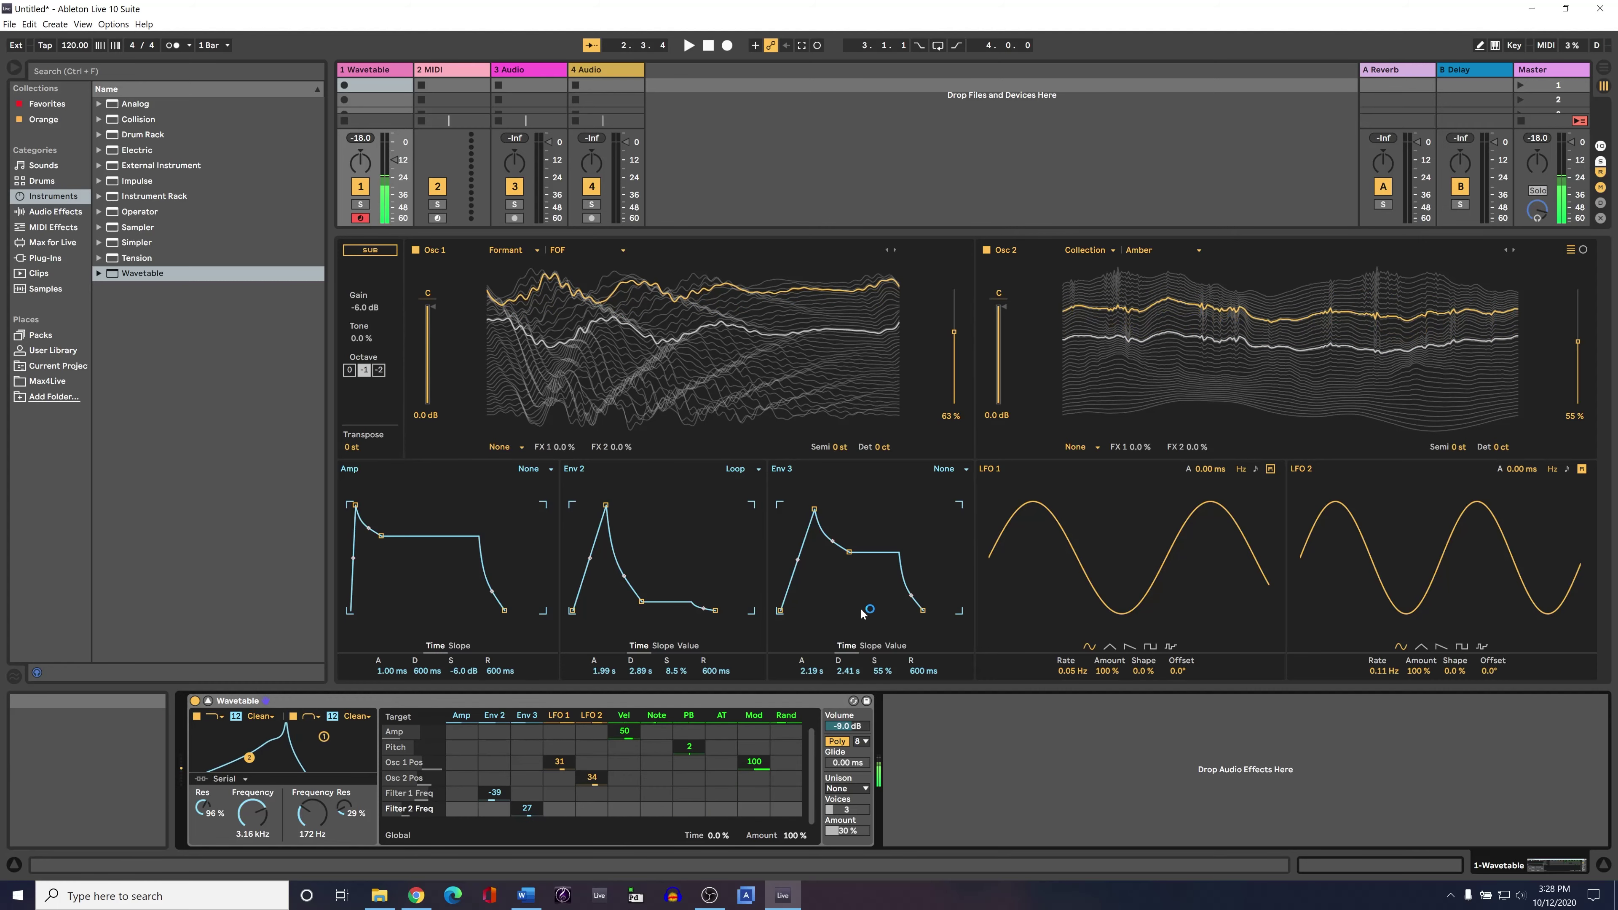
click(949, 469)
click(944, 505)
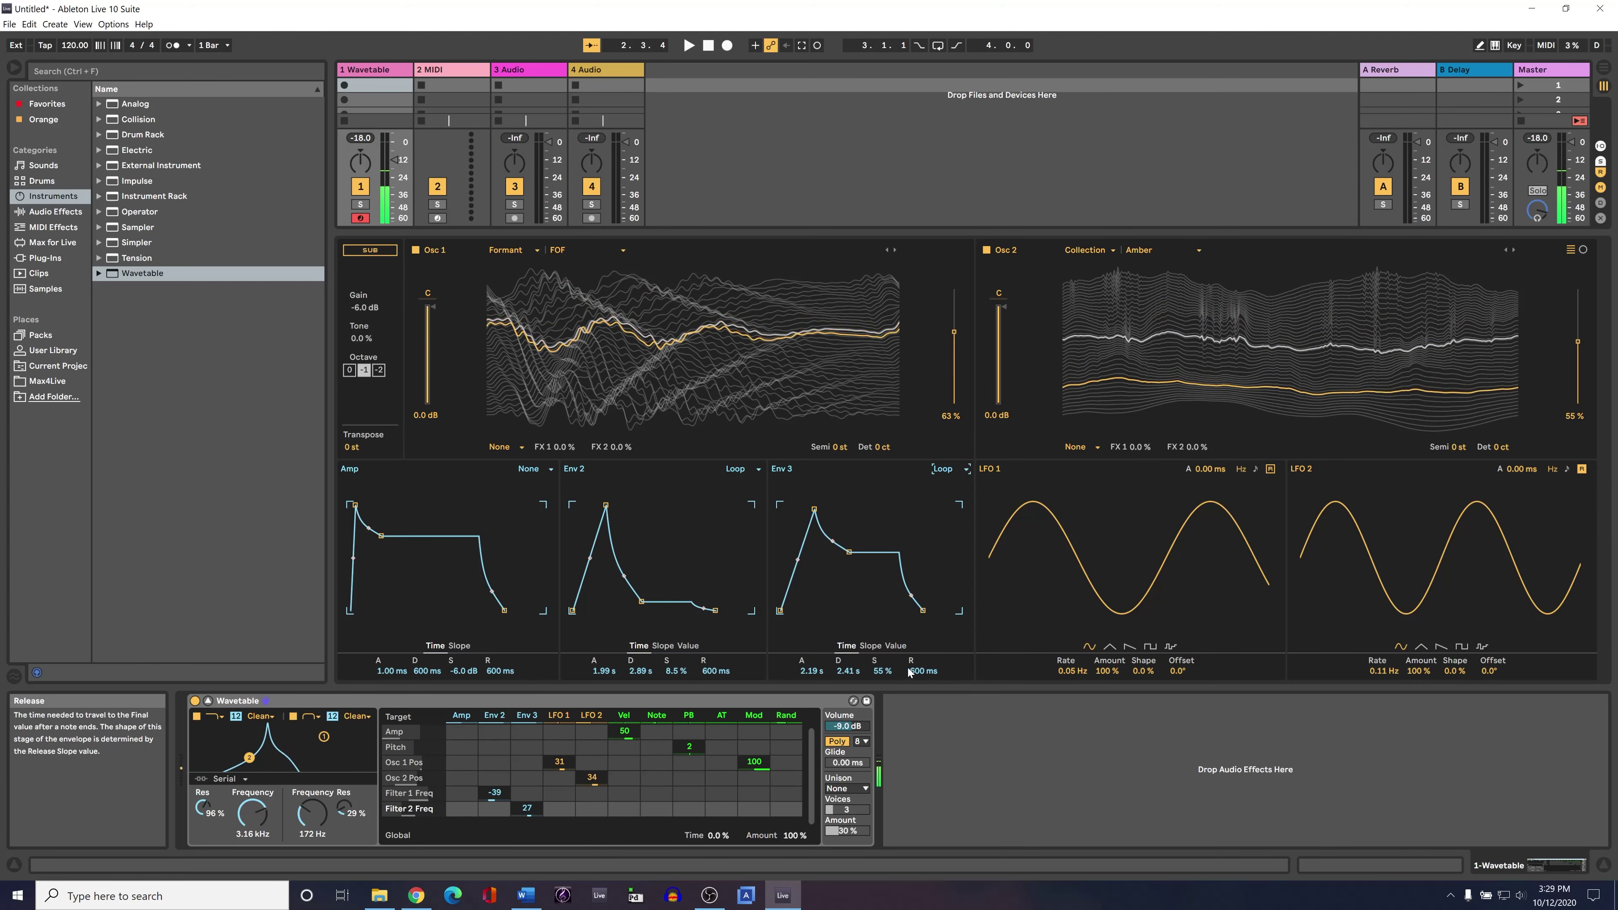
Adjust Env 3's timing to a 786 ms attack, 635 ms decay and 845 ms release
drag(923, 670, 923, 612)
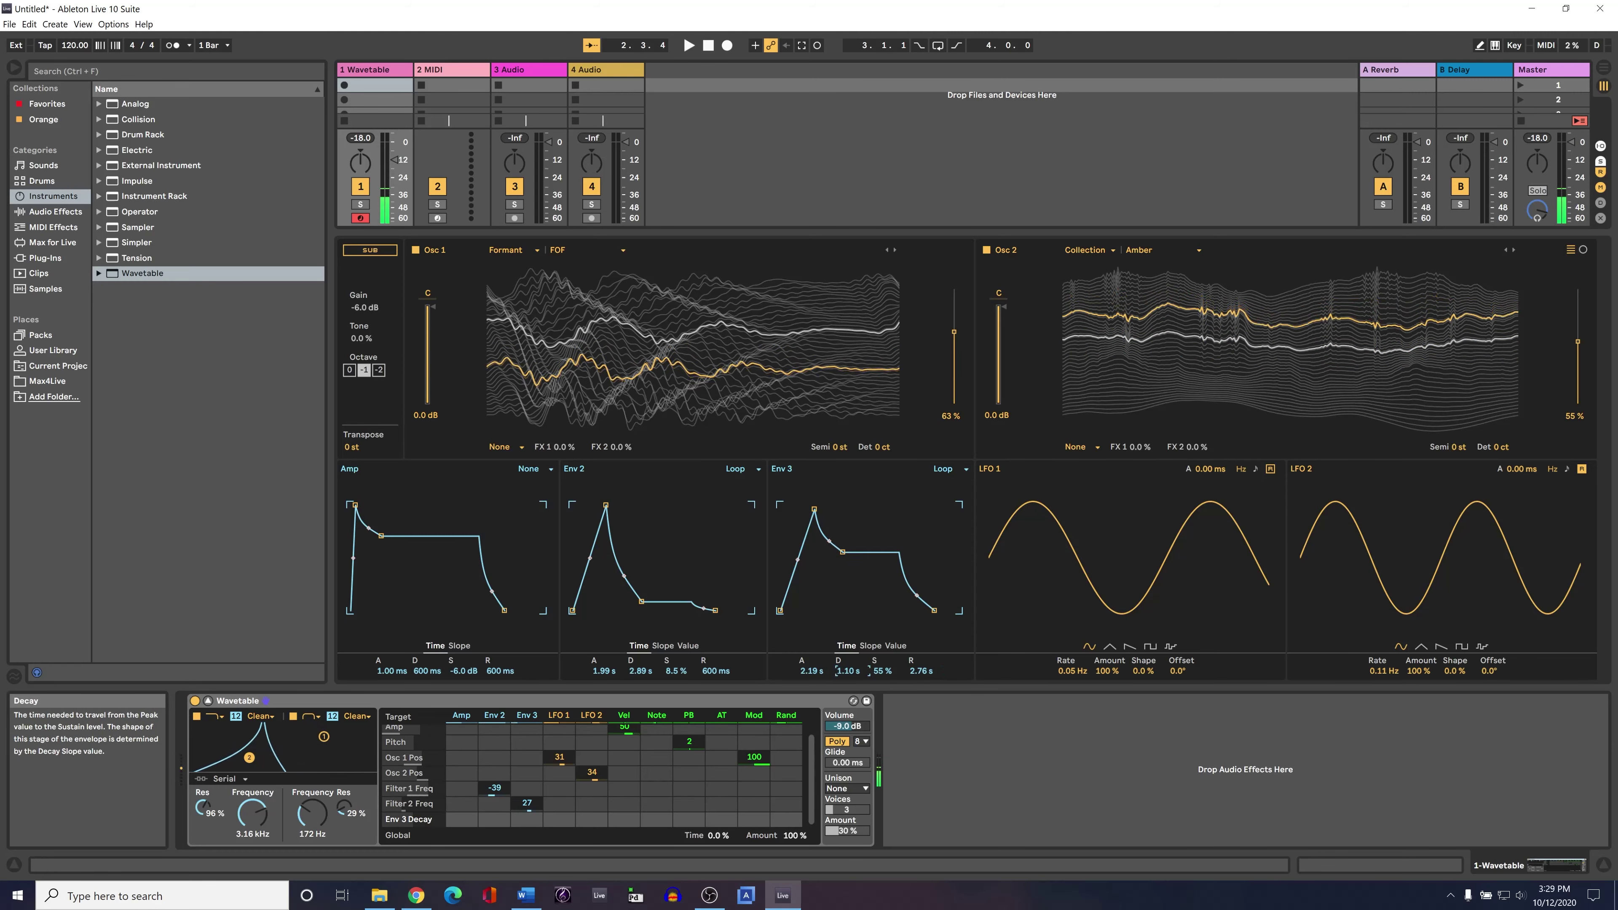
drag(841, 671, 814, 698)
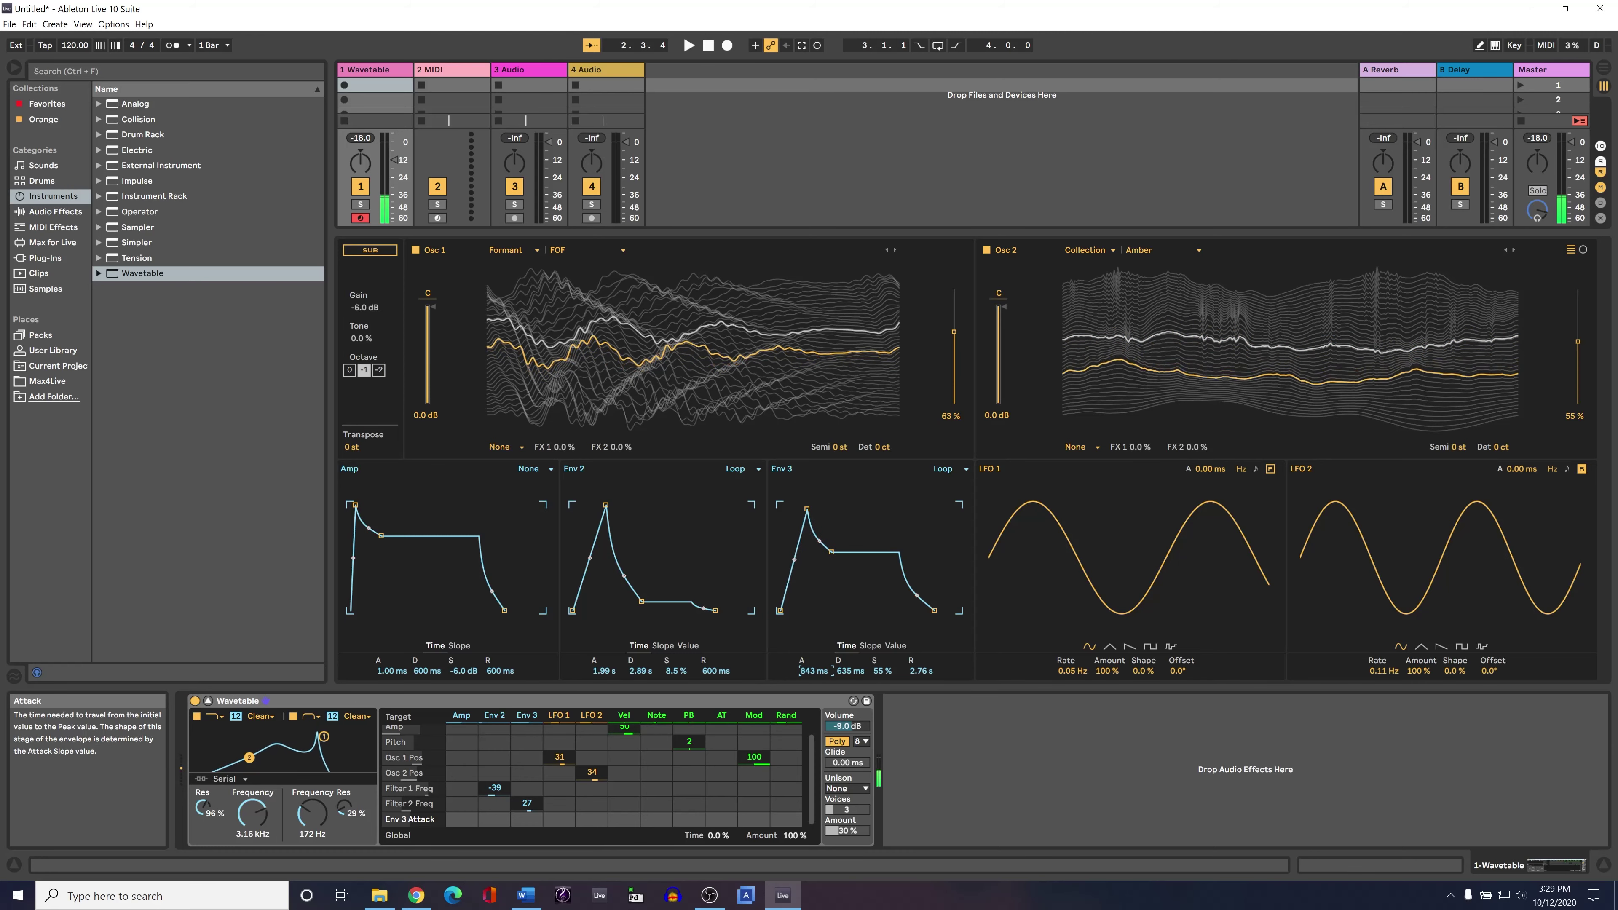
mouse_move(921, 670)
mouse_down()
mouse_move(921, 701)
mouse_move(921, 670)
mouse_up()
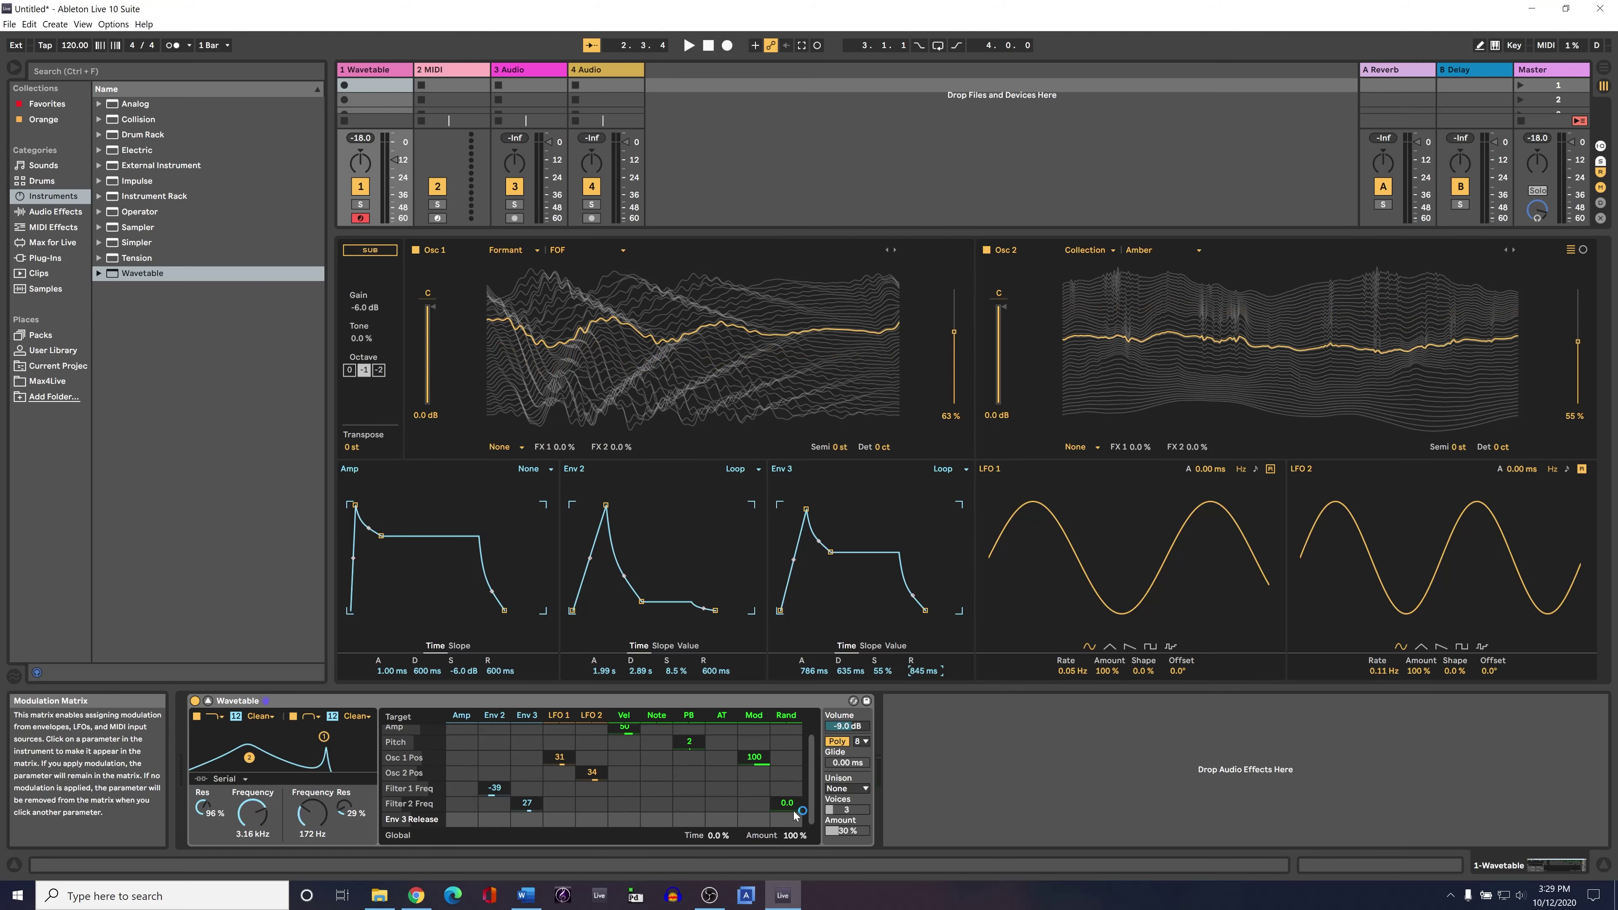
Set the unison mode to Shimmer with an amount of 49%
click(857, 791)
click(857, 790)
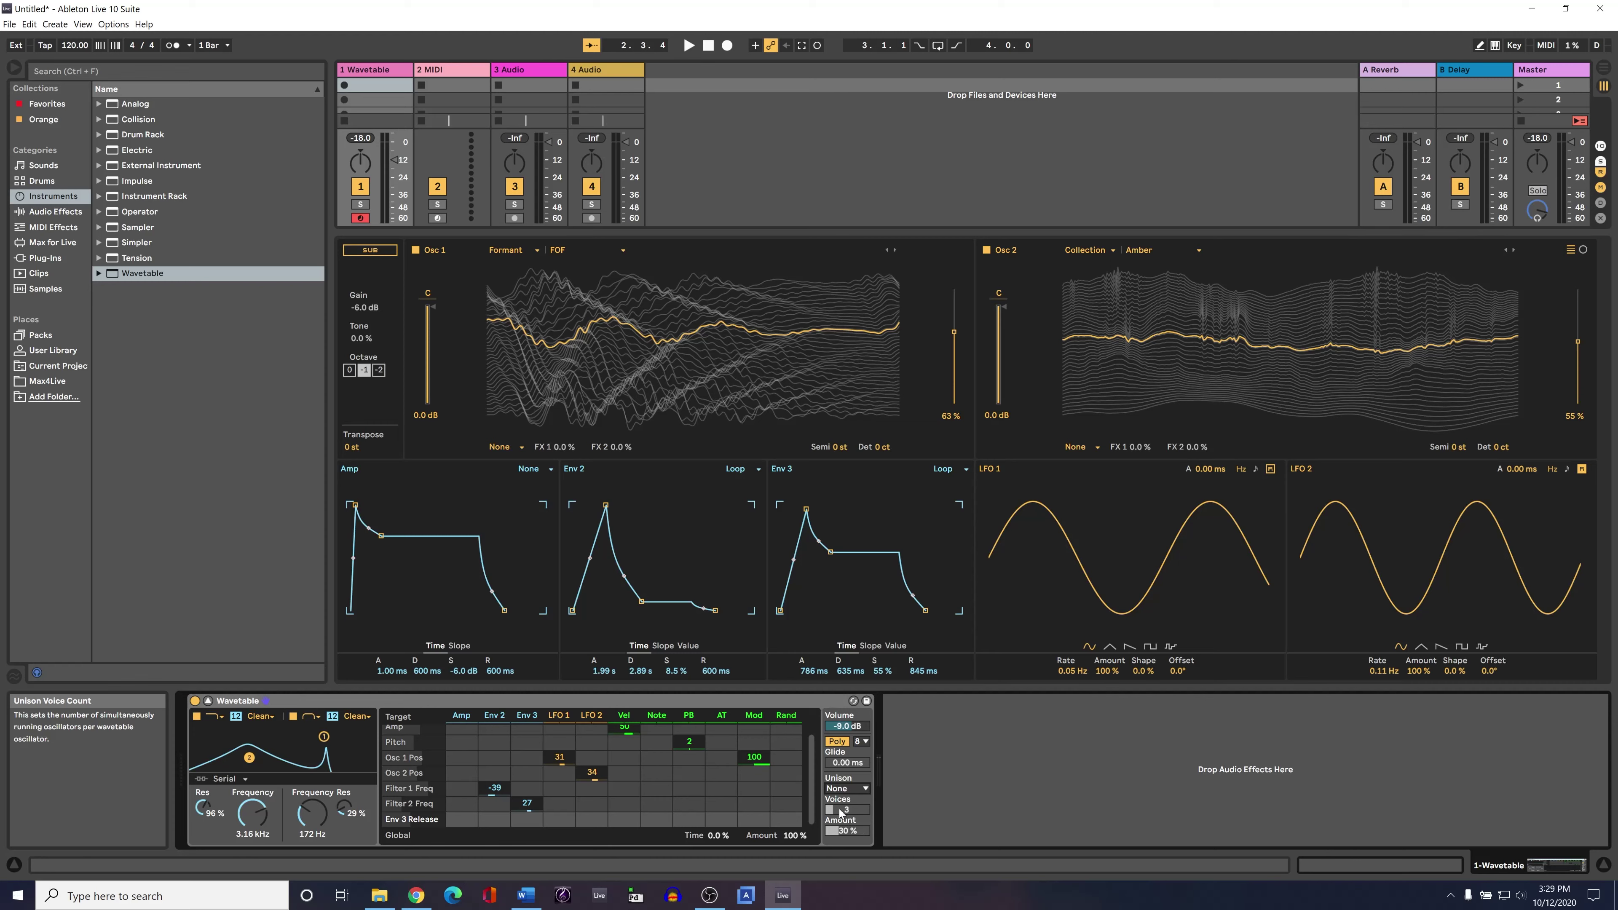
click(861, 789)
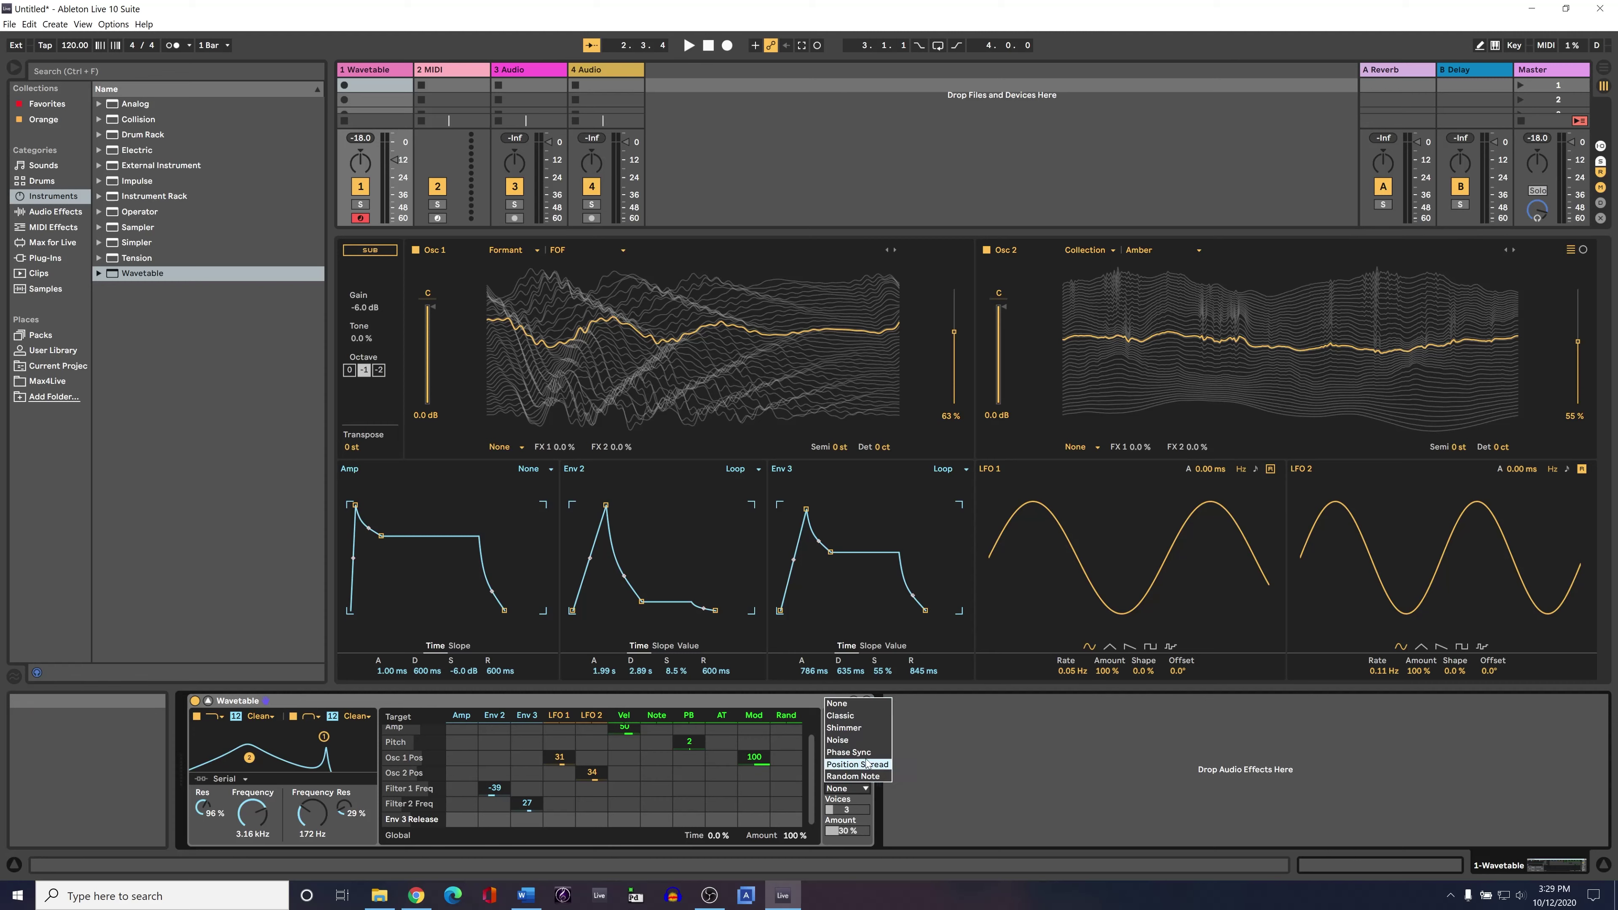
click(860, 729)
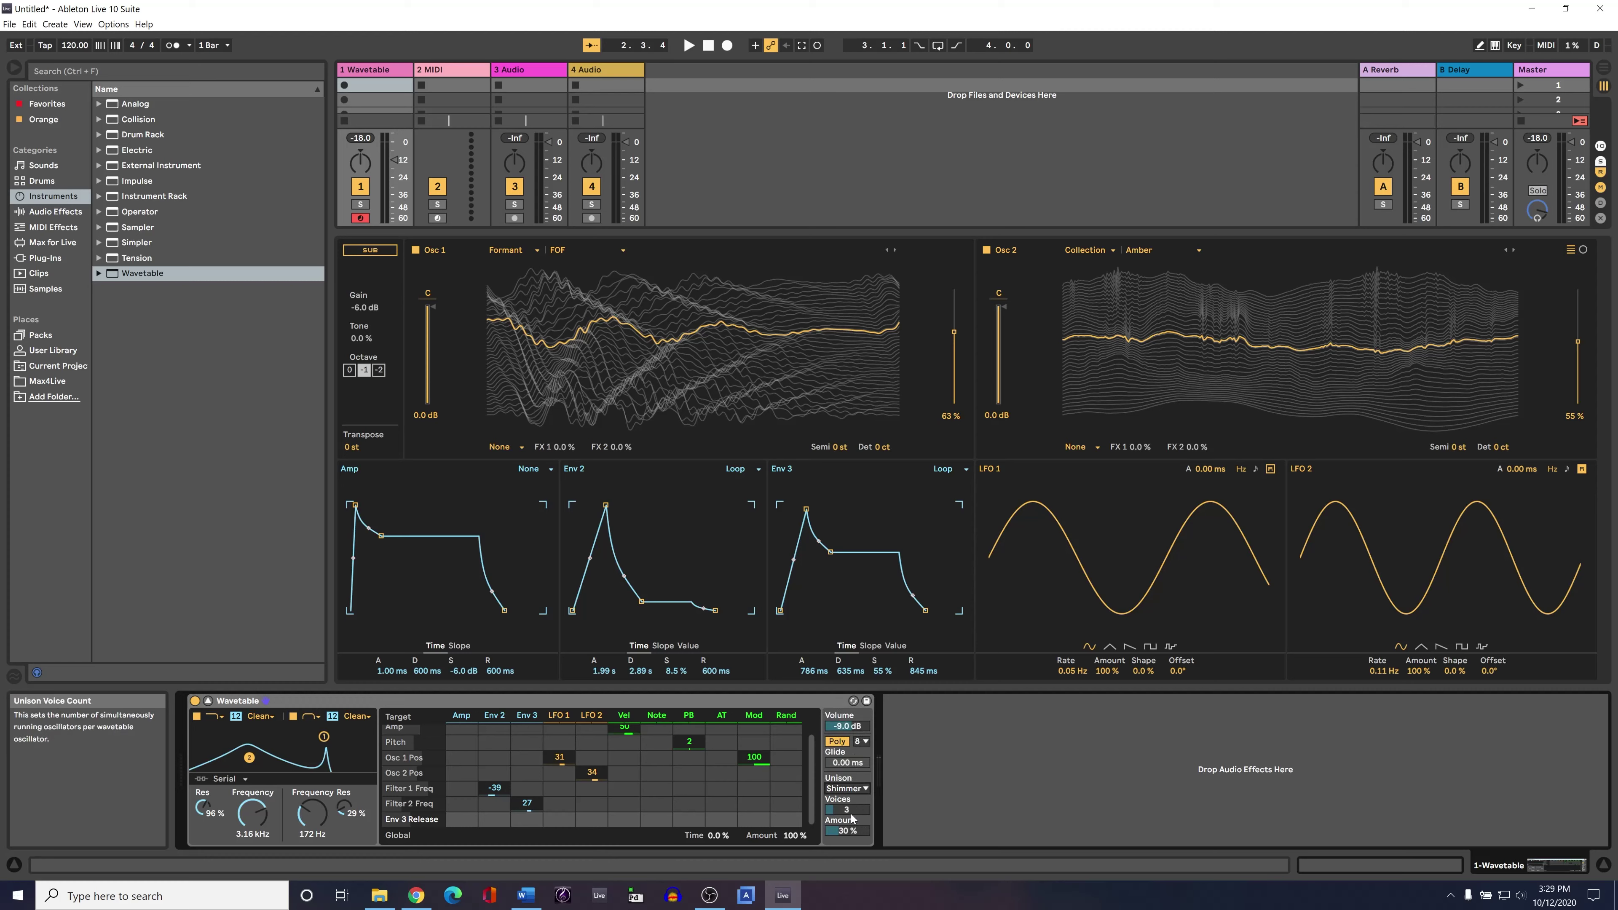
click(838, 835)
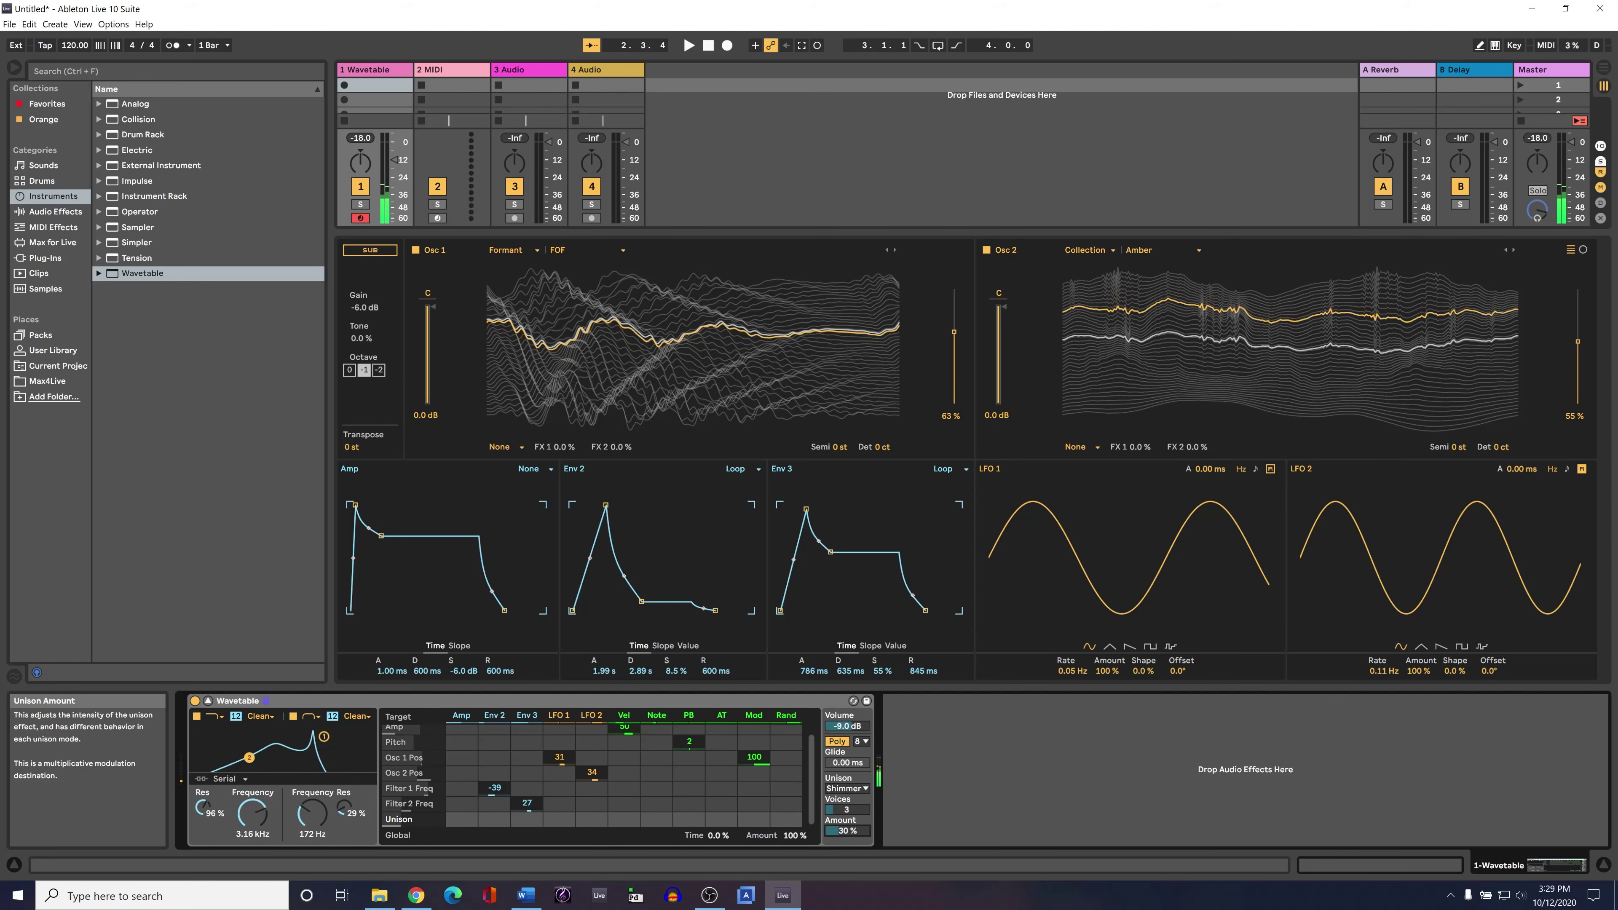
drag(838, 835, 838, 813)
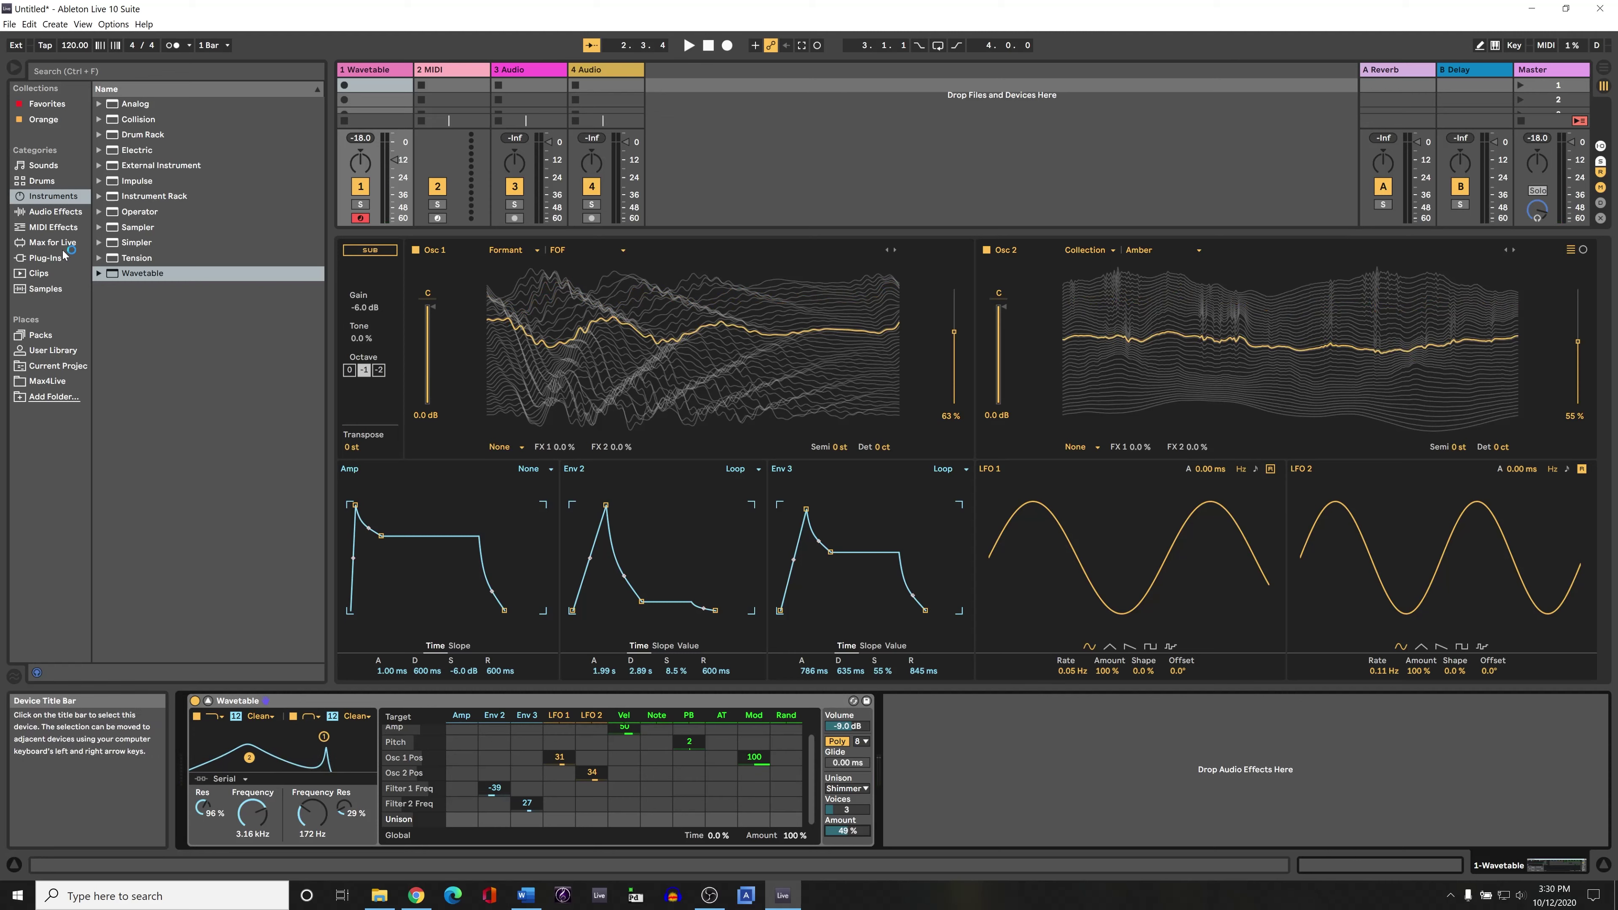
Add the Chord MIDI effect to the Wavetable track, with Shifts 1 to 4 at +3, -10, +7 and +16 st
click(51, 214)
click(53, 227)
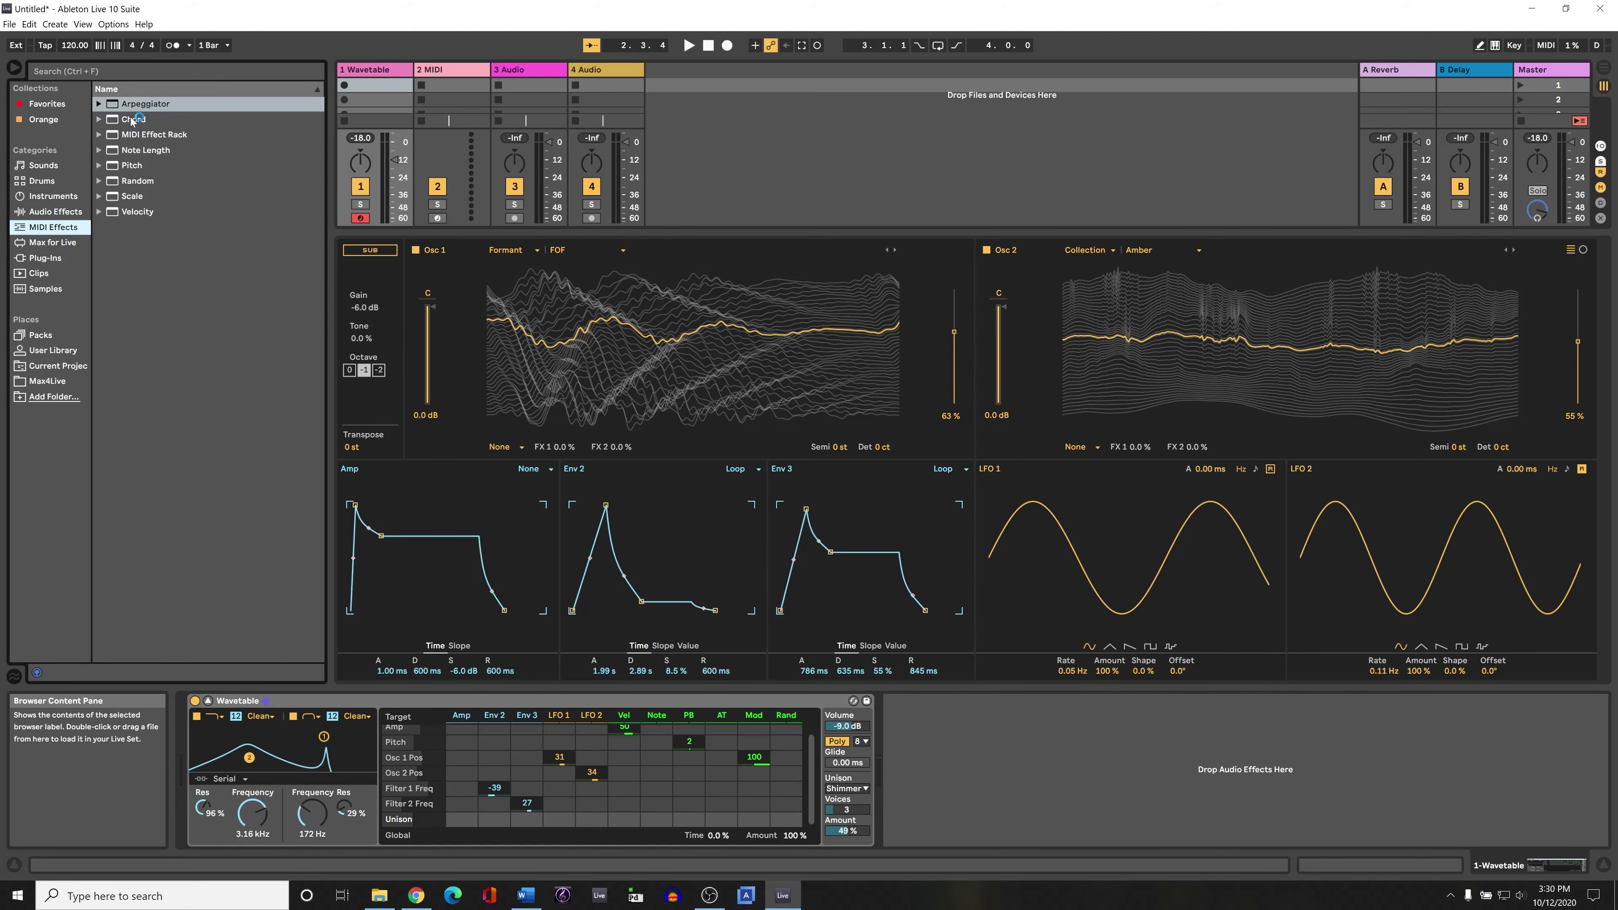
click(135, 119)
drag(394, 72, 396, 74)
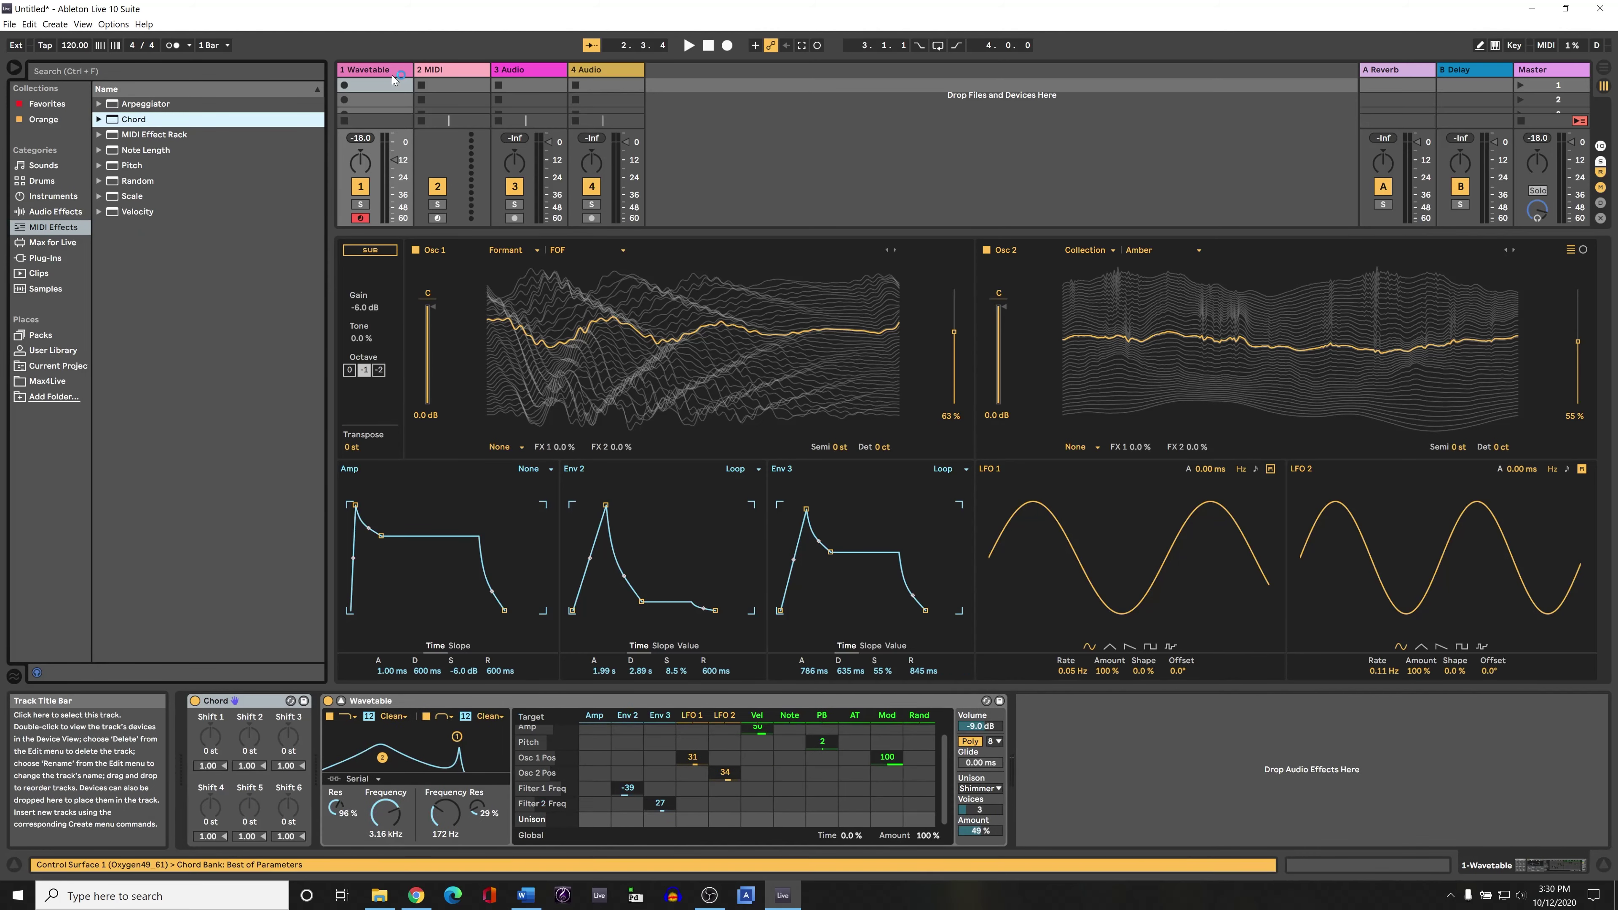
click(210, 737)
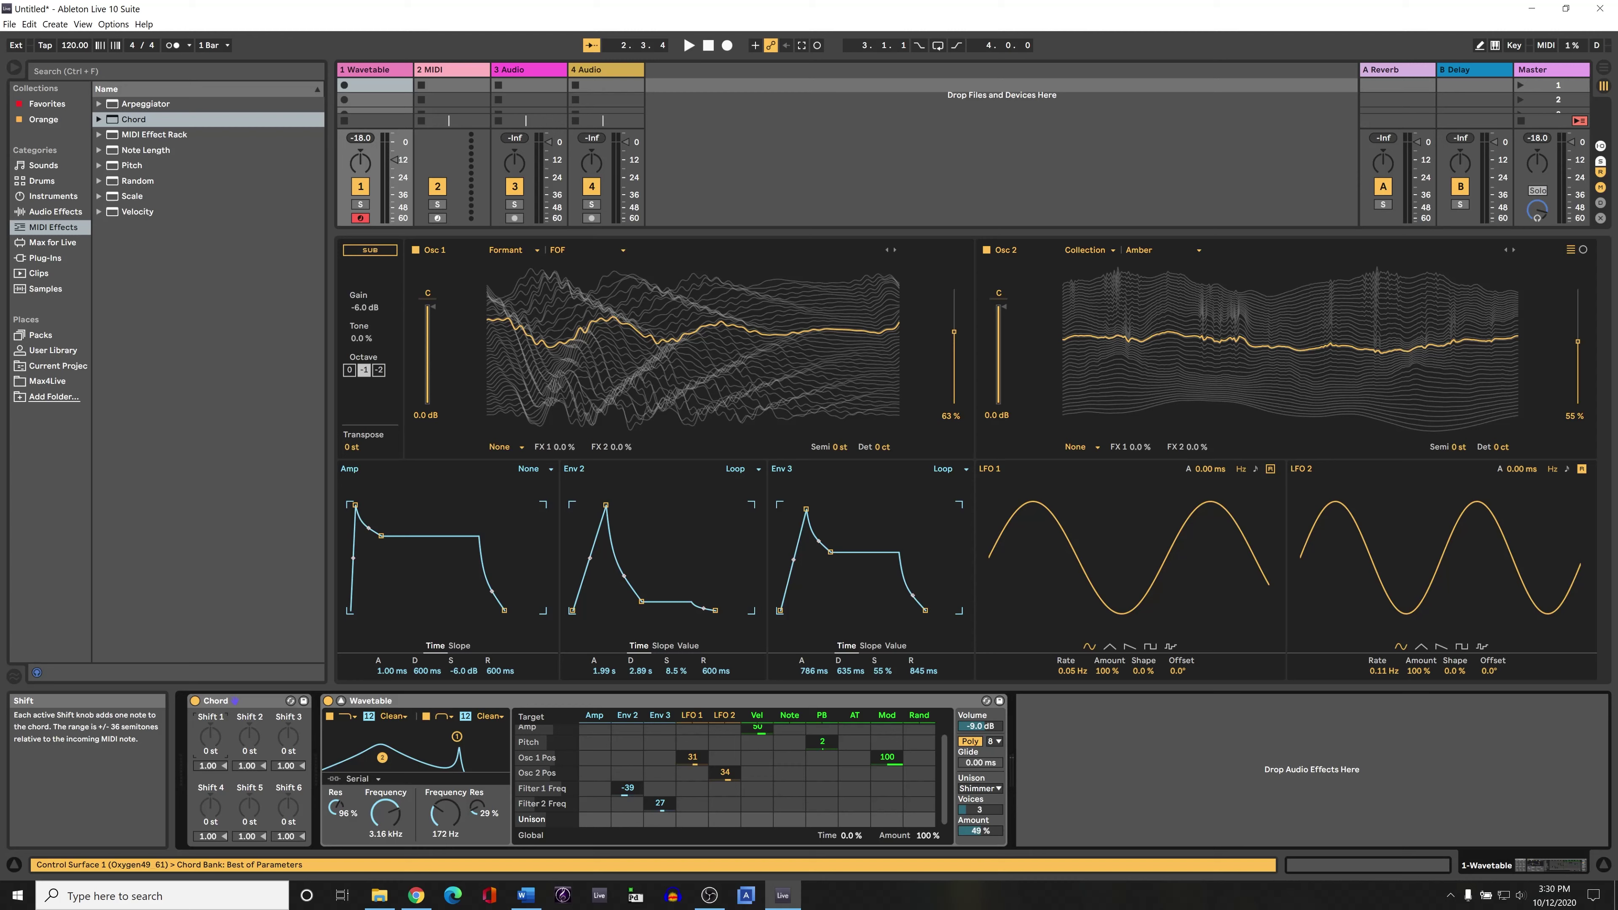
drag(210, 737, 211, 726)
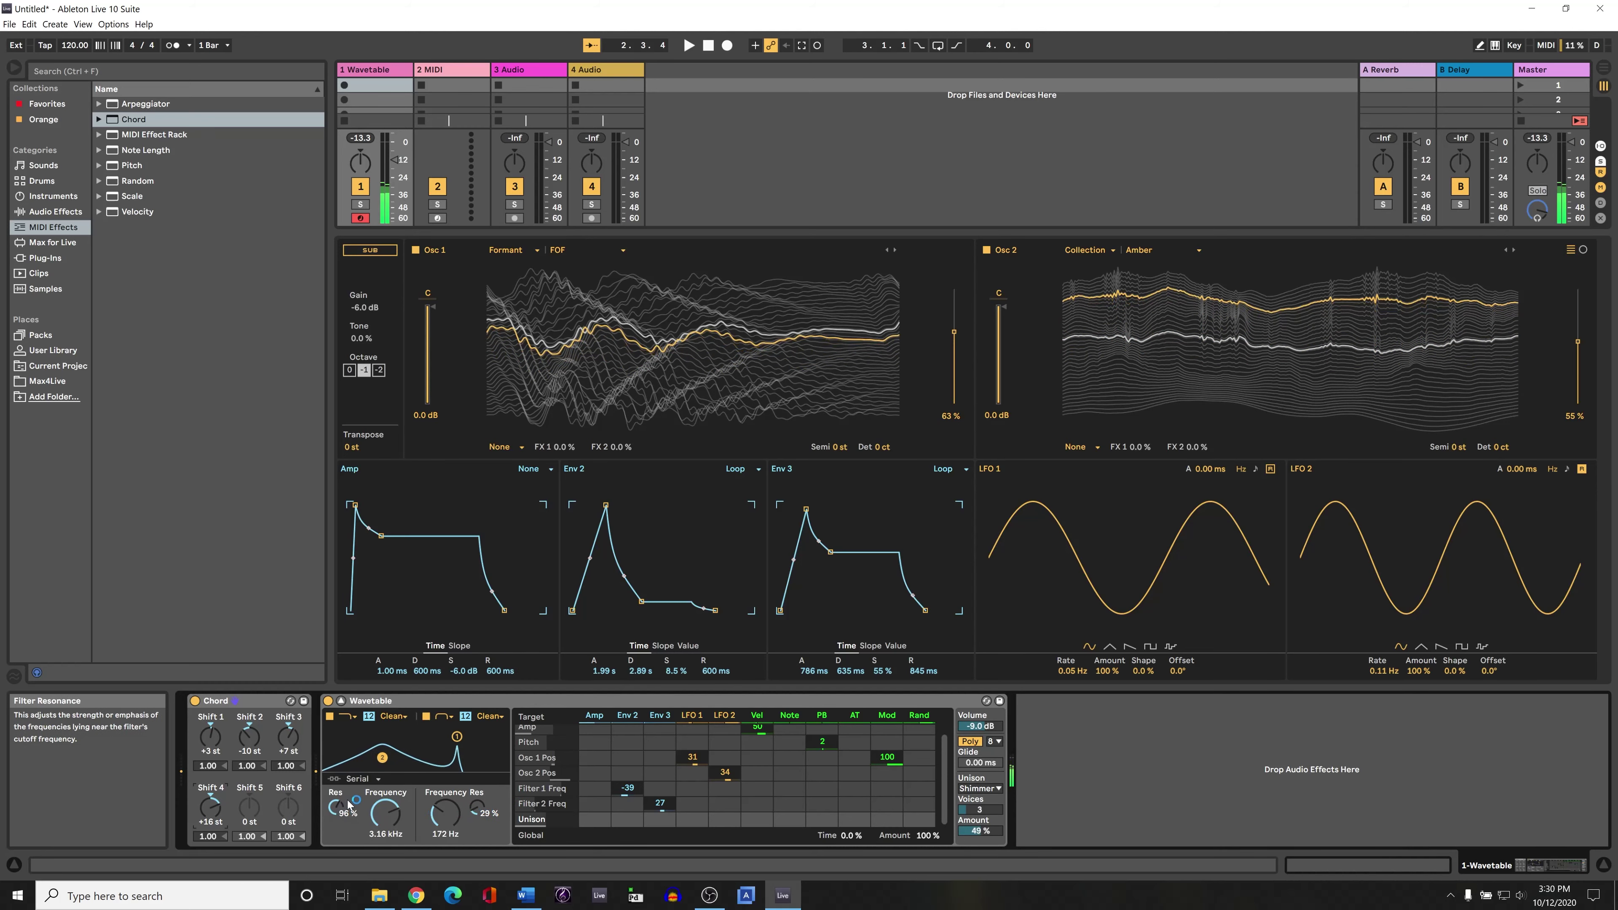
Set Filter 1's resonance to 69% and the unison voices to 7
drag(349, 806, 349, 837)
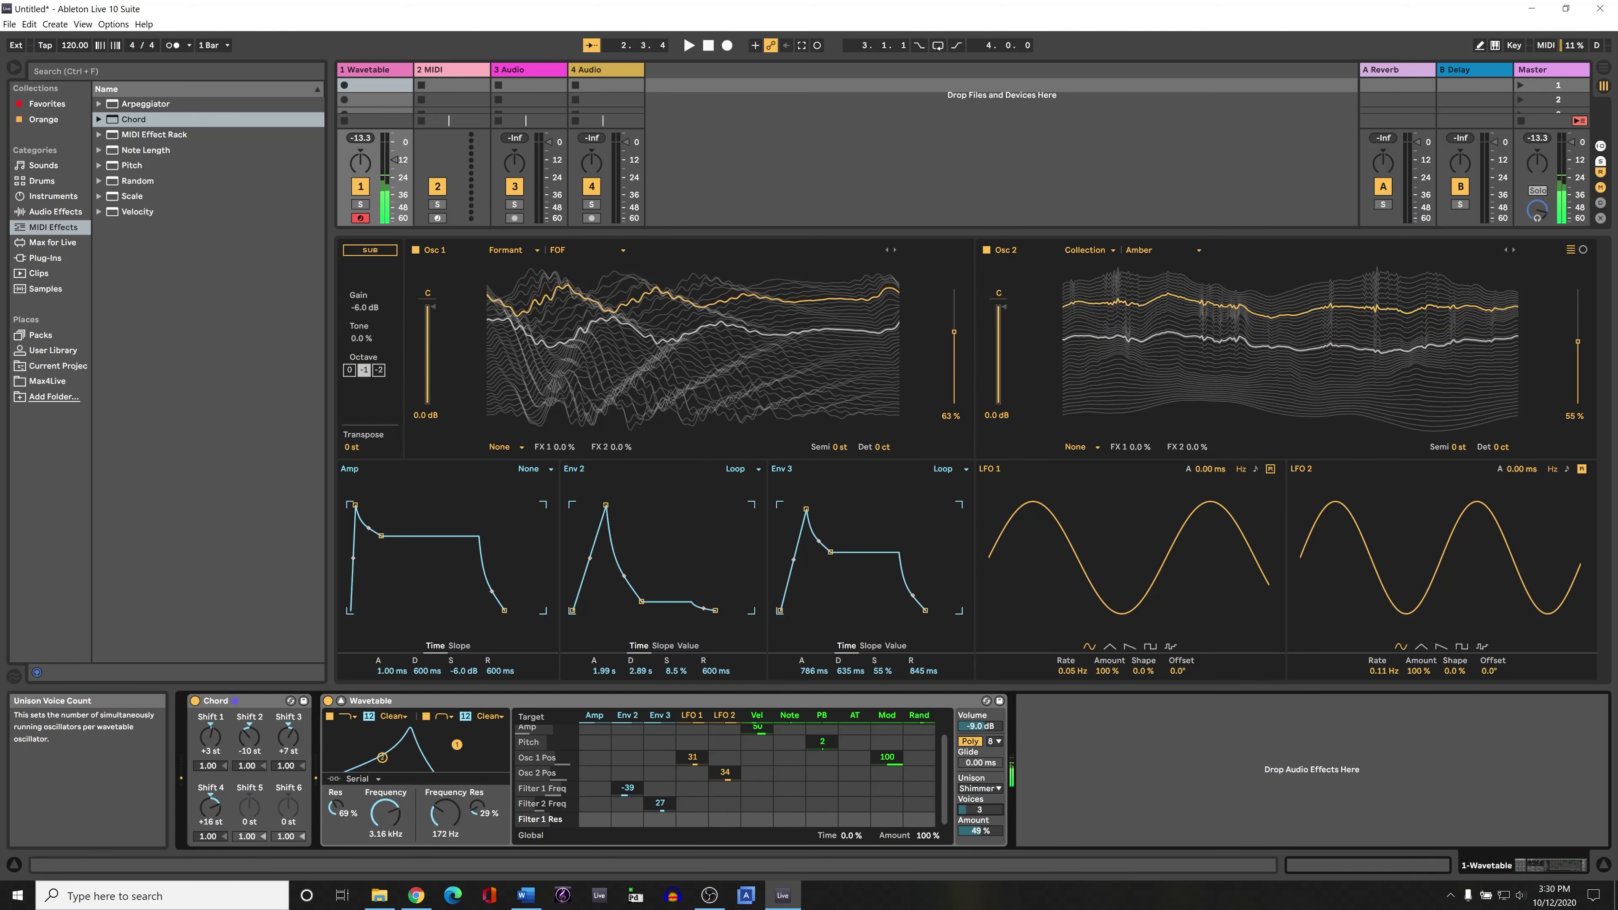
drag(980, 809, 980, 791)
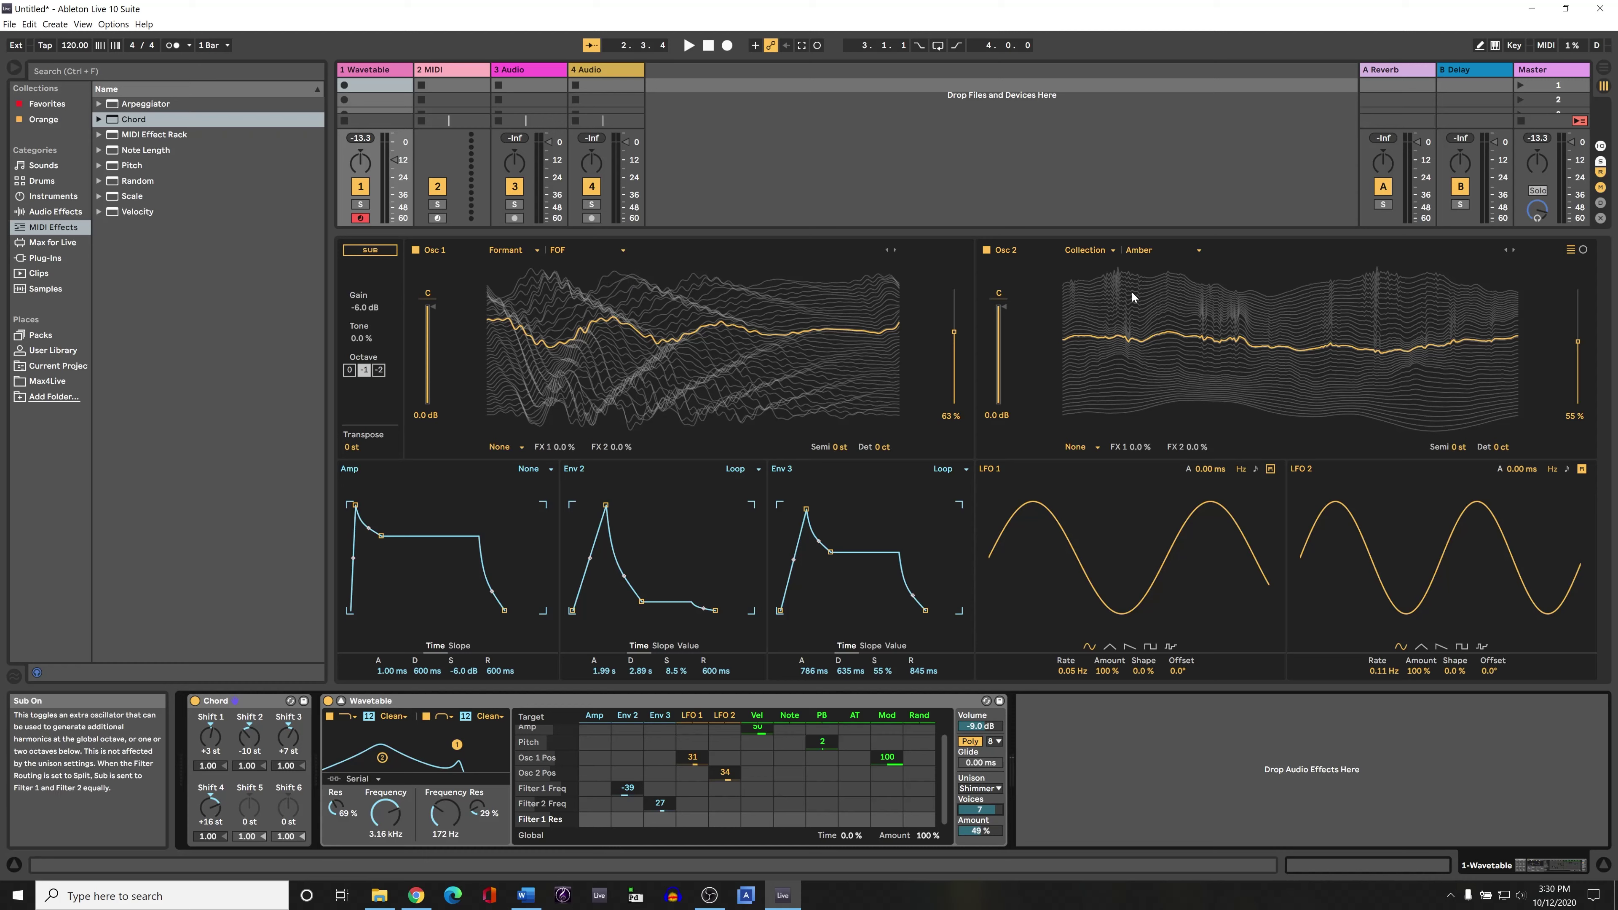
Detune Osc 2 to -16 ct and Osc 1 to 13 ct
click(1492, 448)
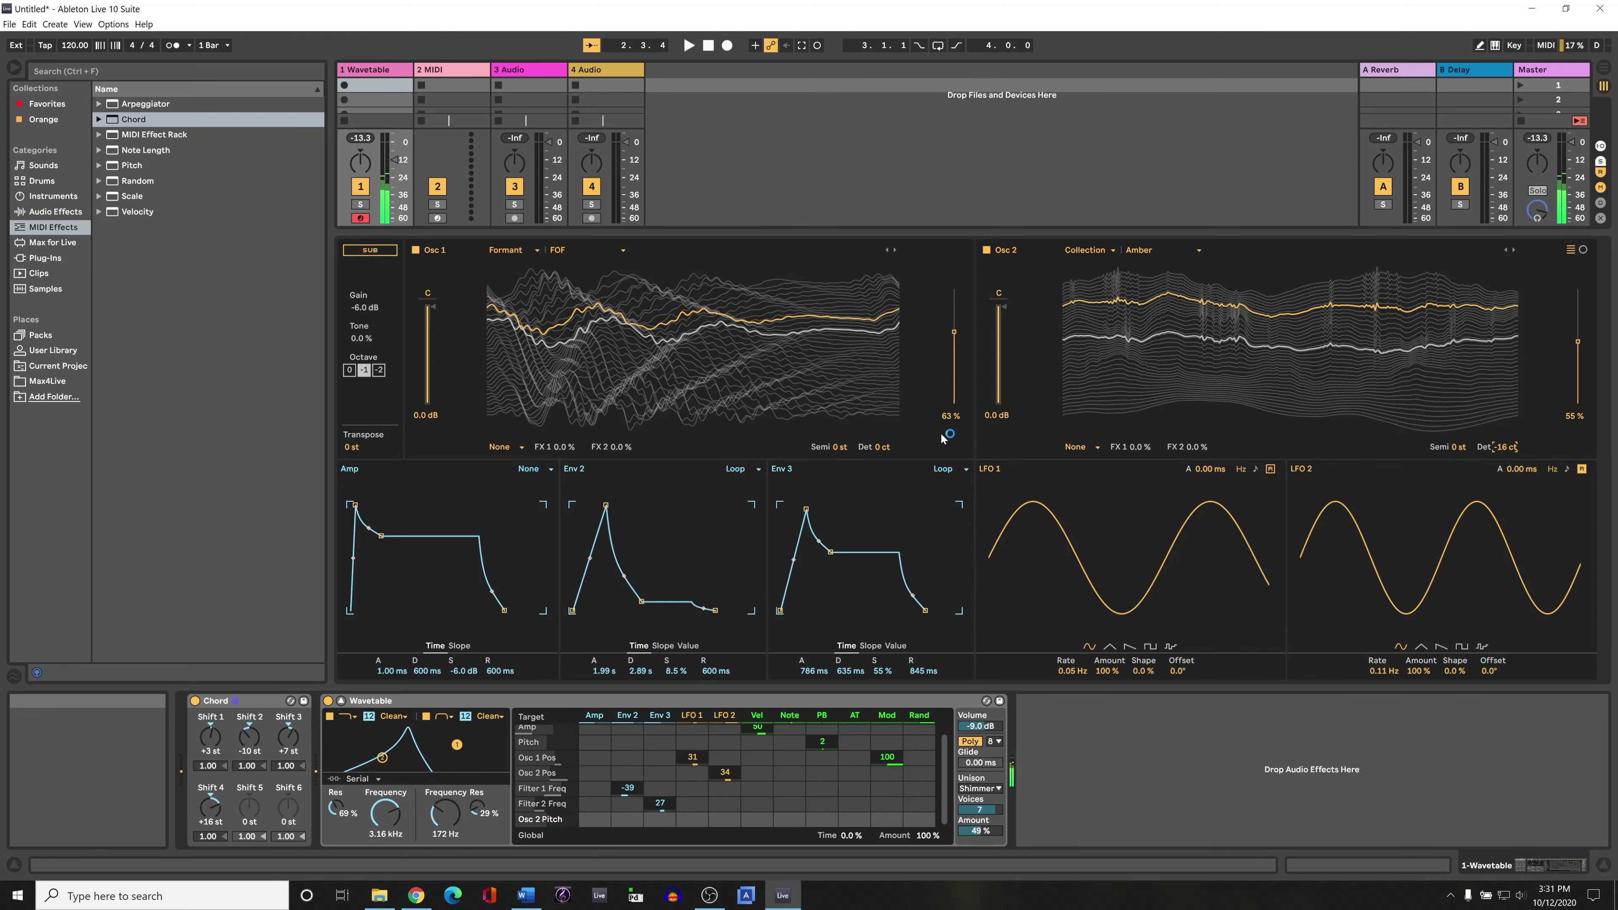
drag(886, 447, 885, 444)
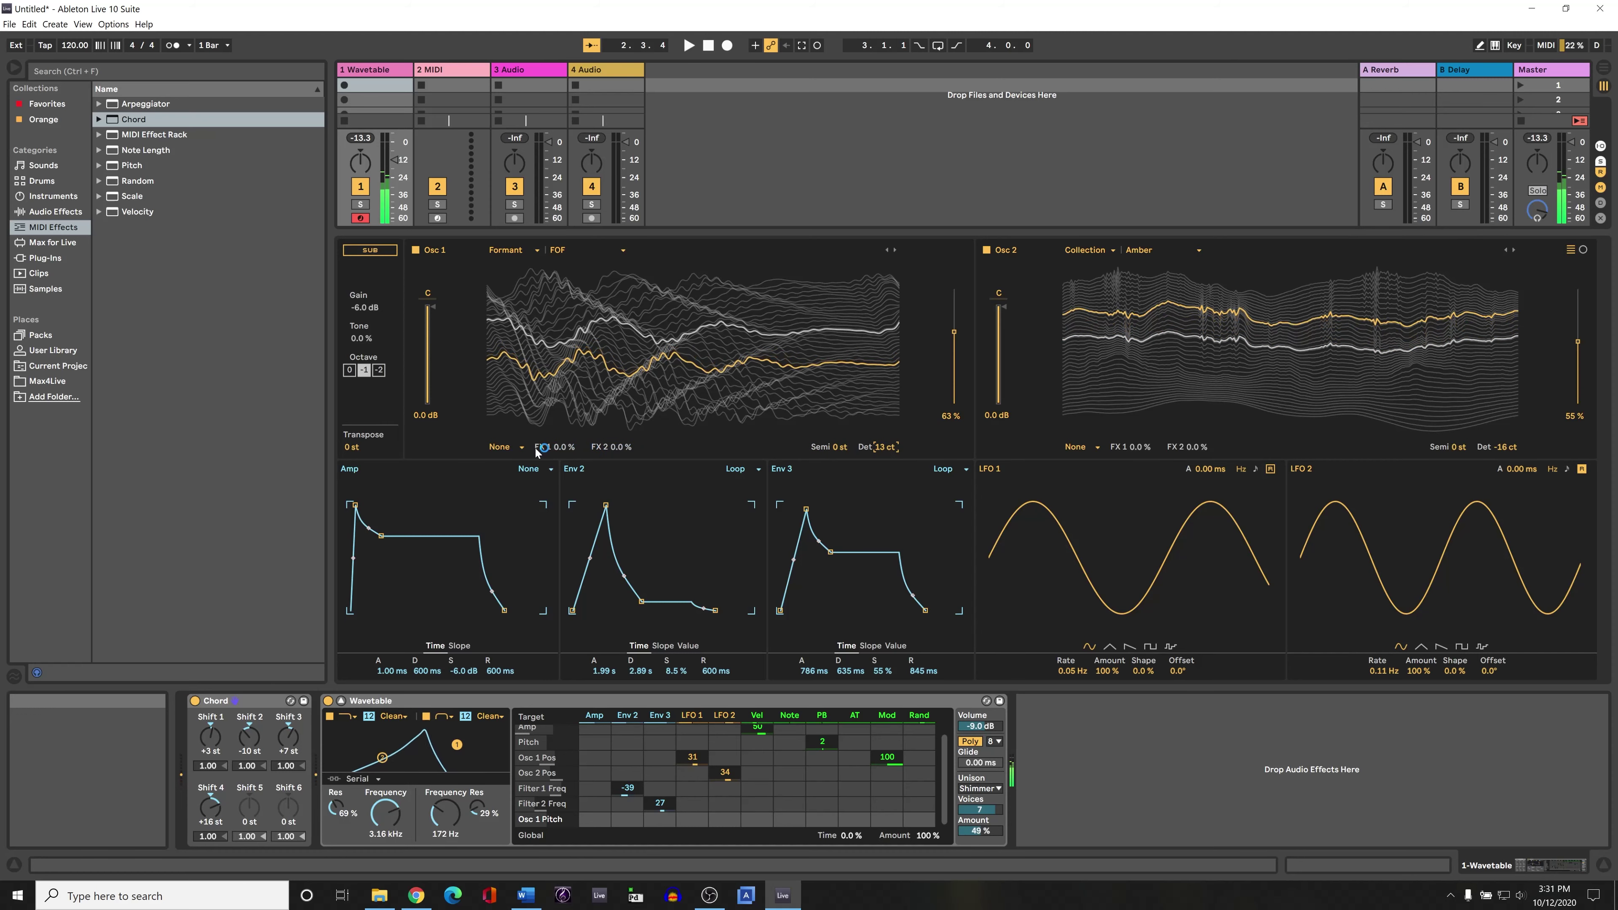
Keep Osc 1's effect at None, and shape the Amp envelope with an 862 ms attack, 1.32 s decay, -15 dB sustain and 2.30 s release
click(502, 446)
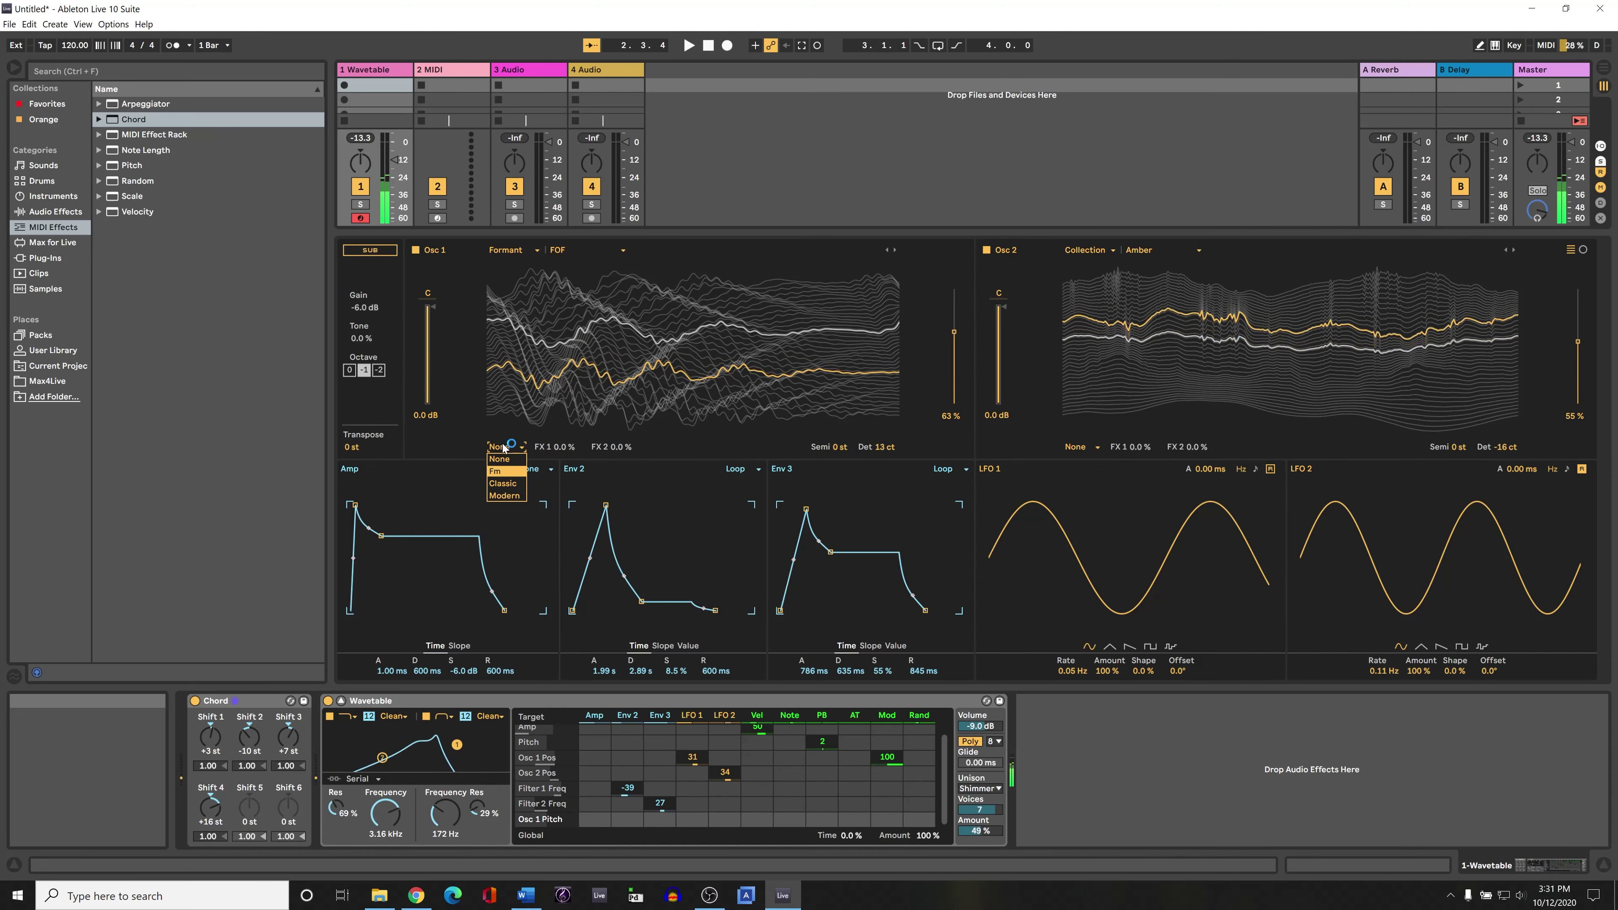
click(508, 459)
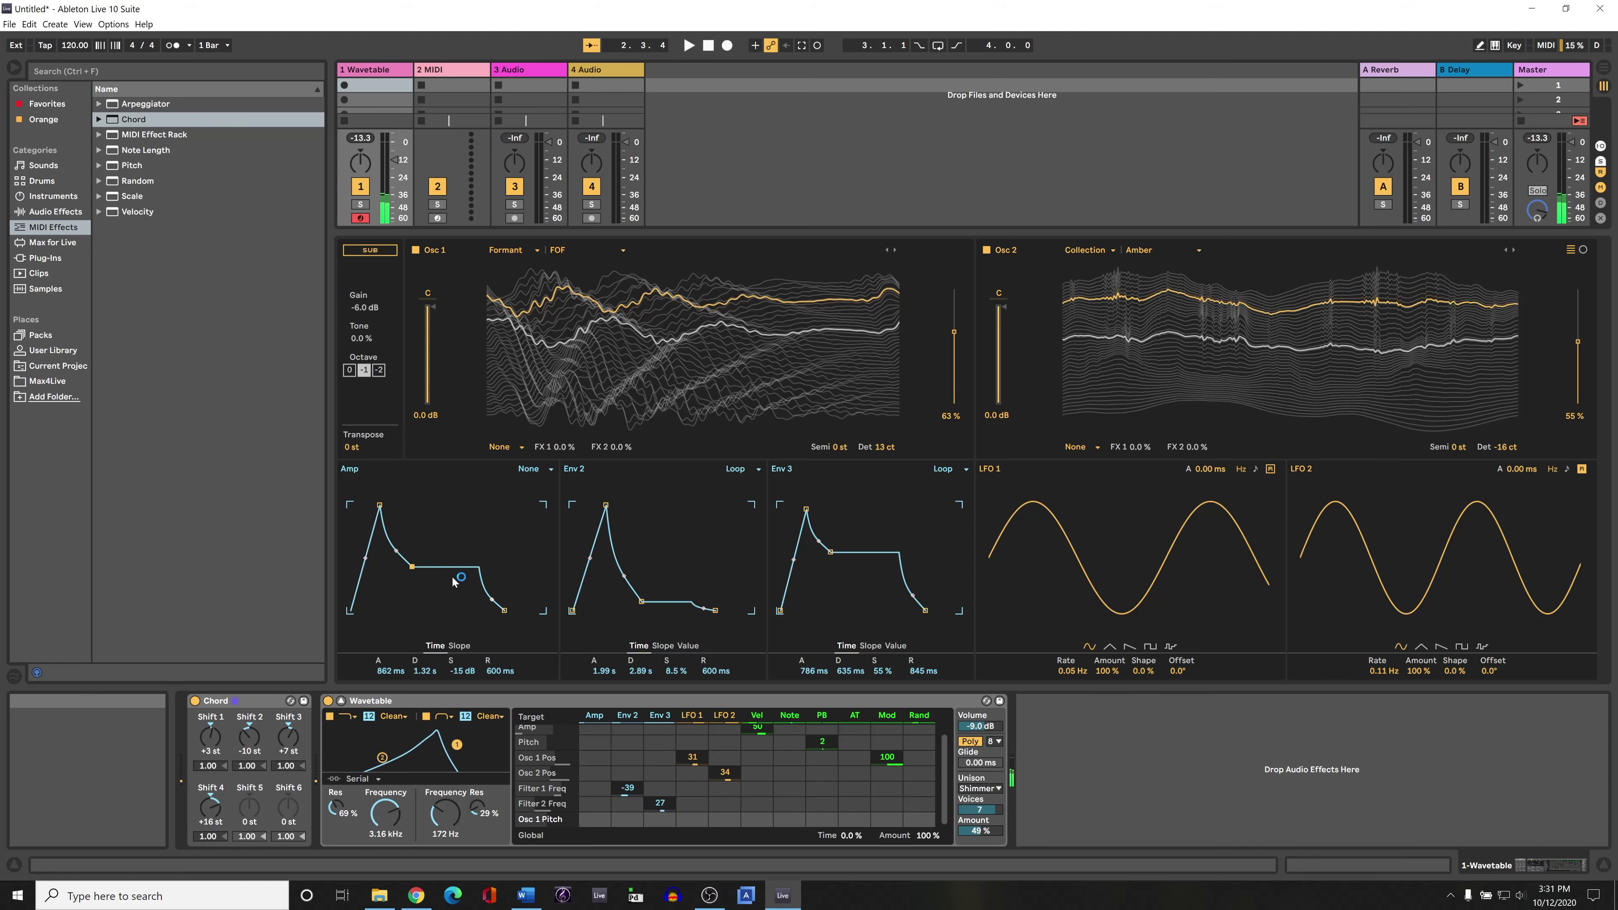
drag(505, 610, 518, 612)
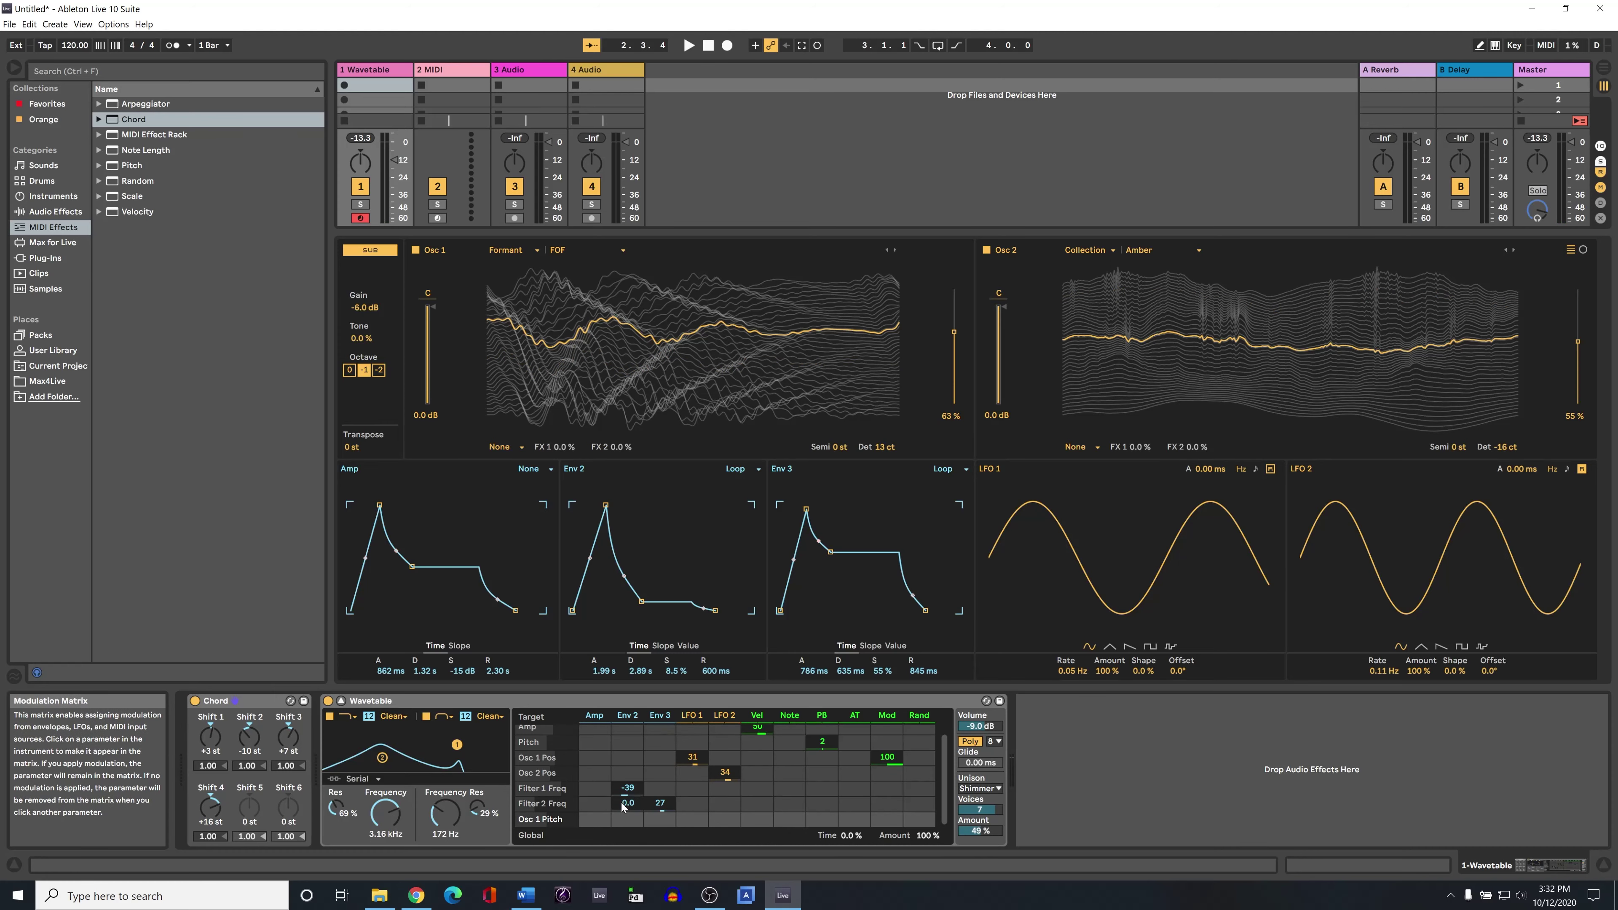
Try a 20.0 s attack on LFO 1, and return the attack to 0.00 ms
click(1129, 569)
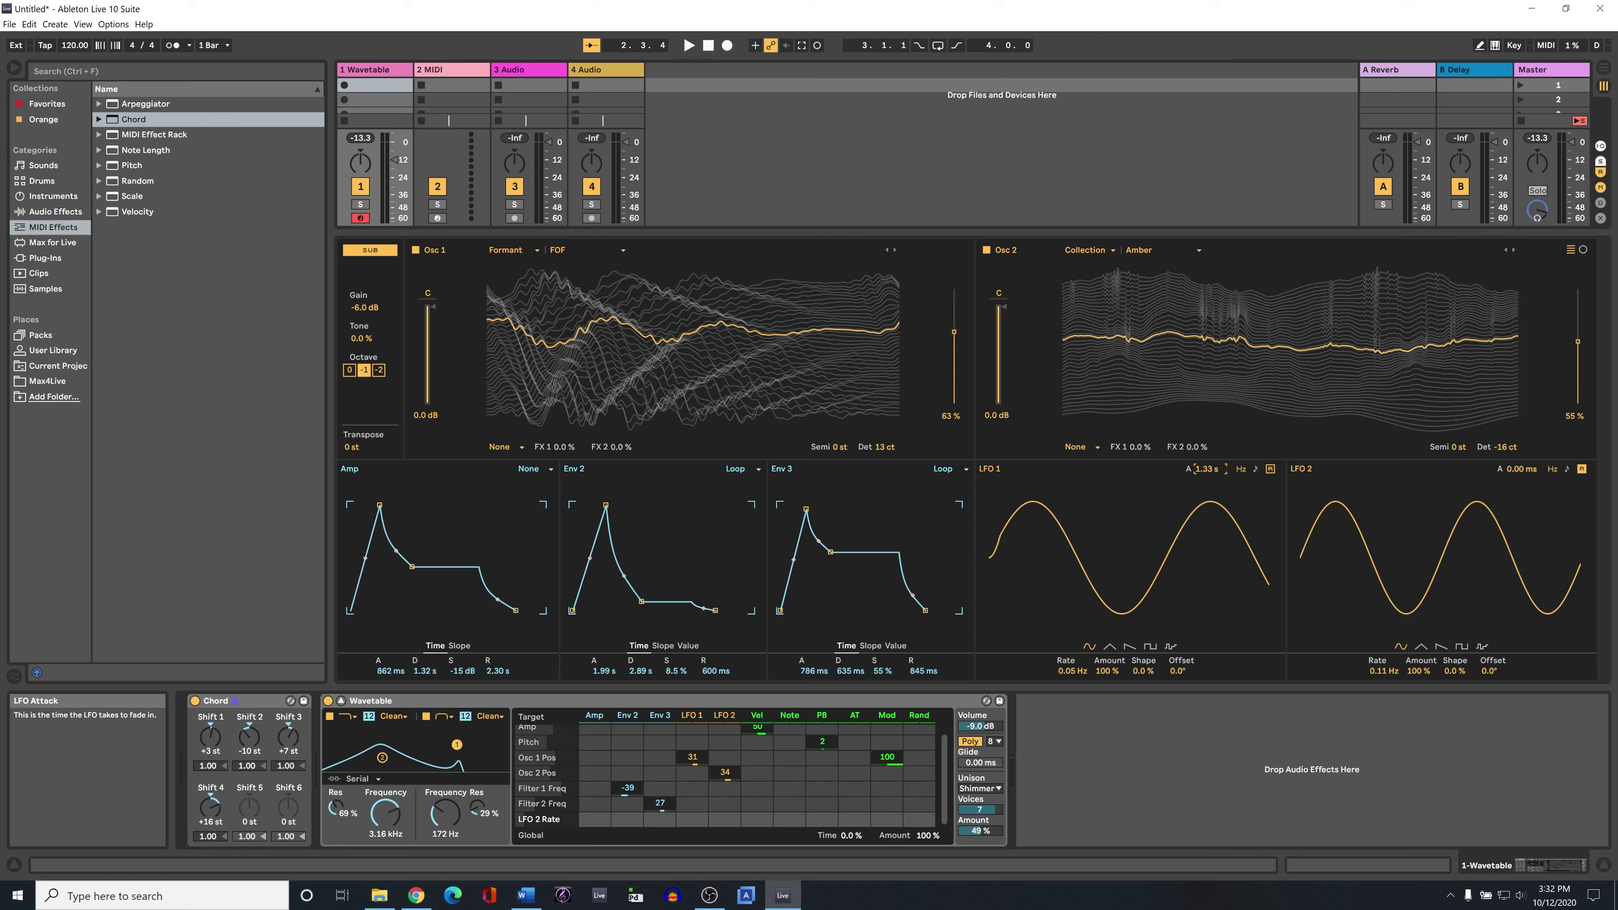
drag(1206, 469, 1206, 418)
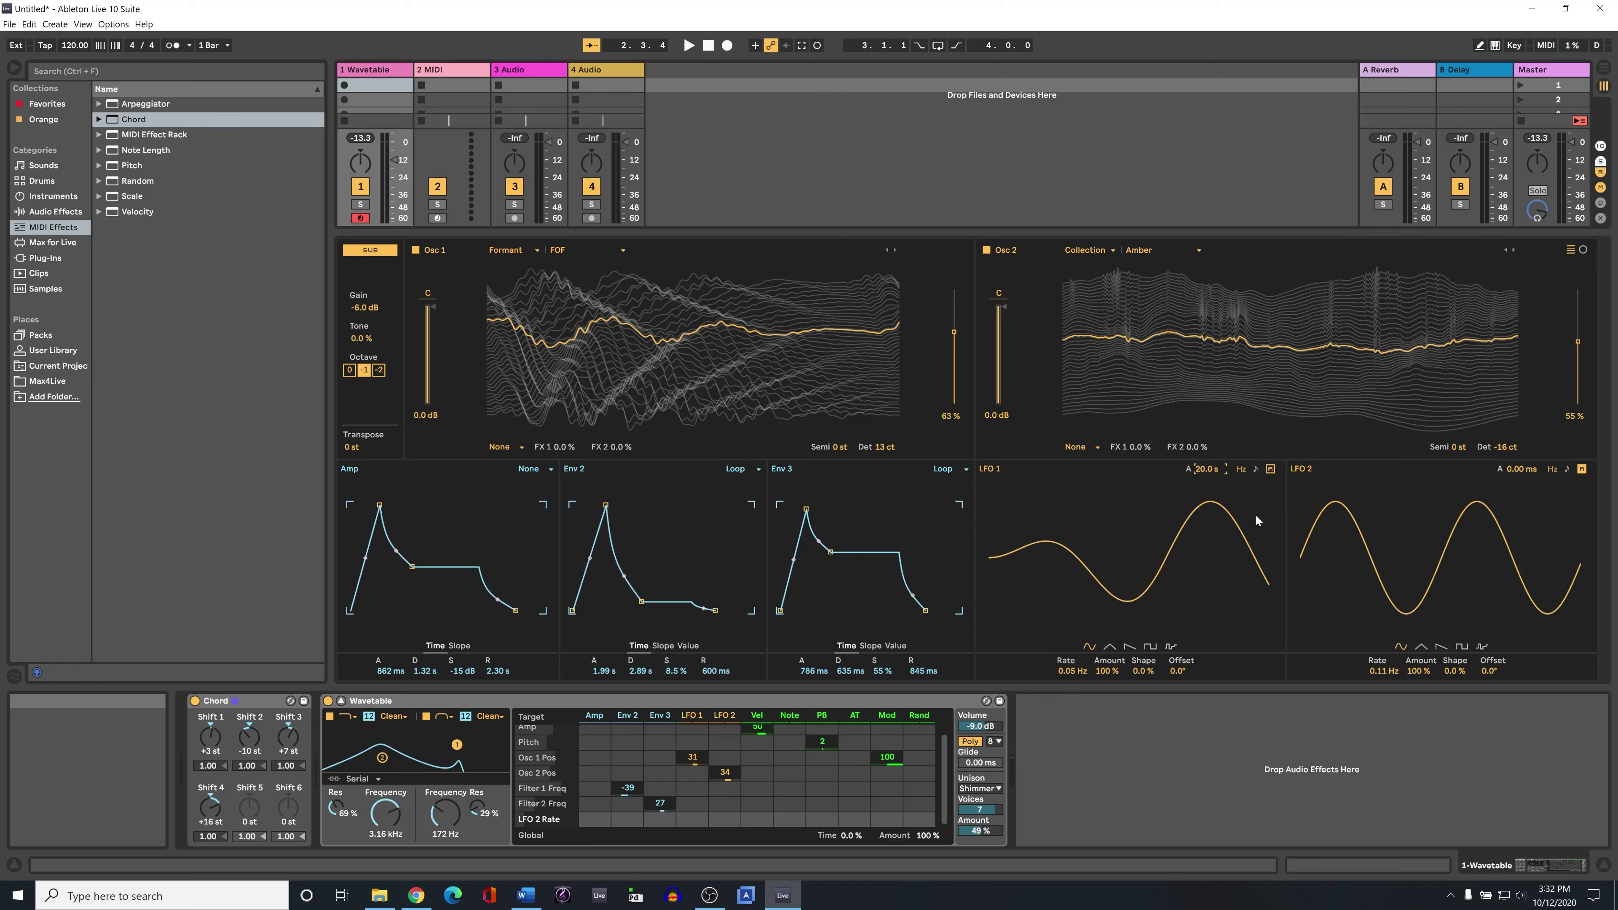
drag(1205, 469, 1206, 507)
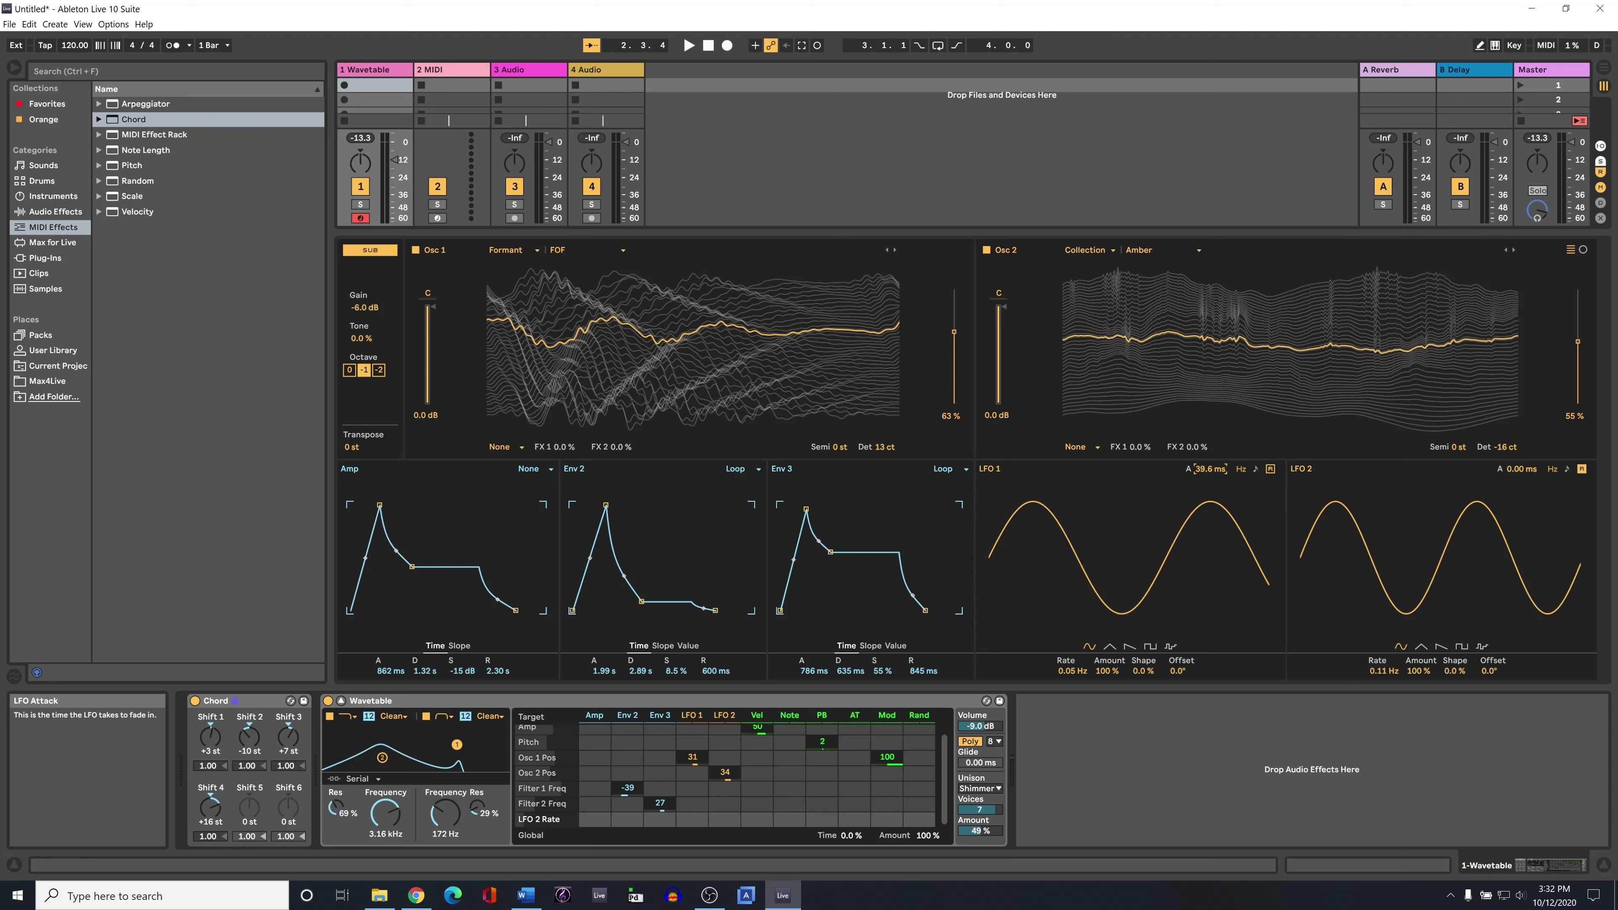
Sync LFO 1 to the song tempo at a 3/8 rate, with a 90° offset
click(1255, 468)
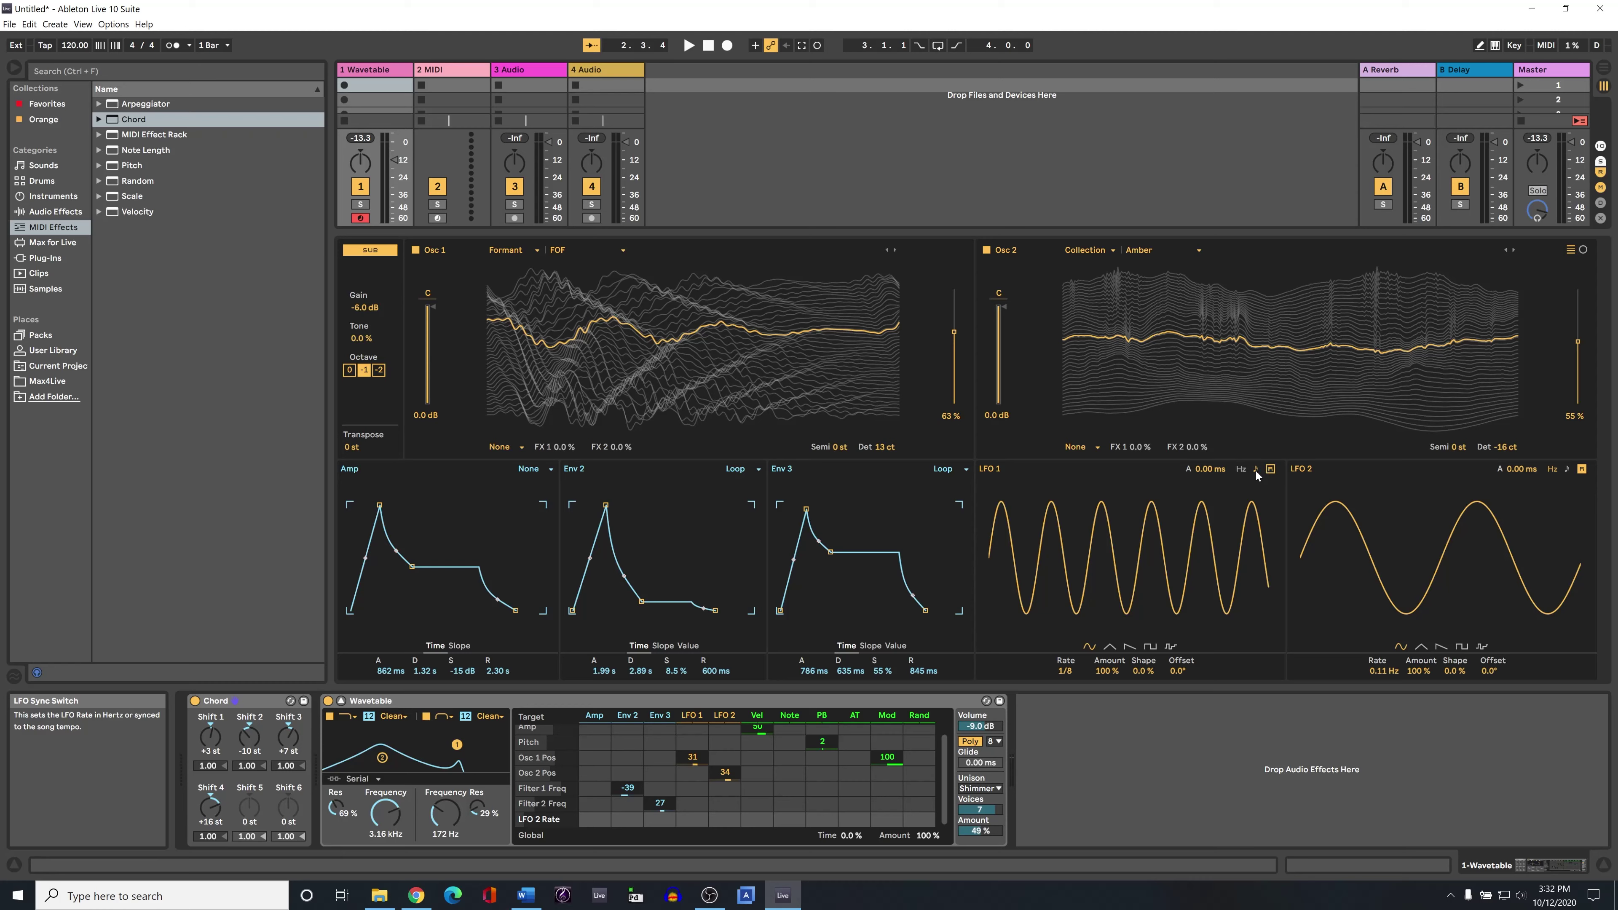
click(1255, 468)
click(1255, 469)
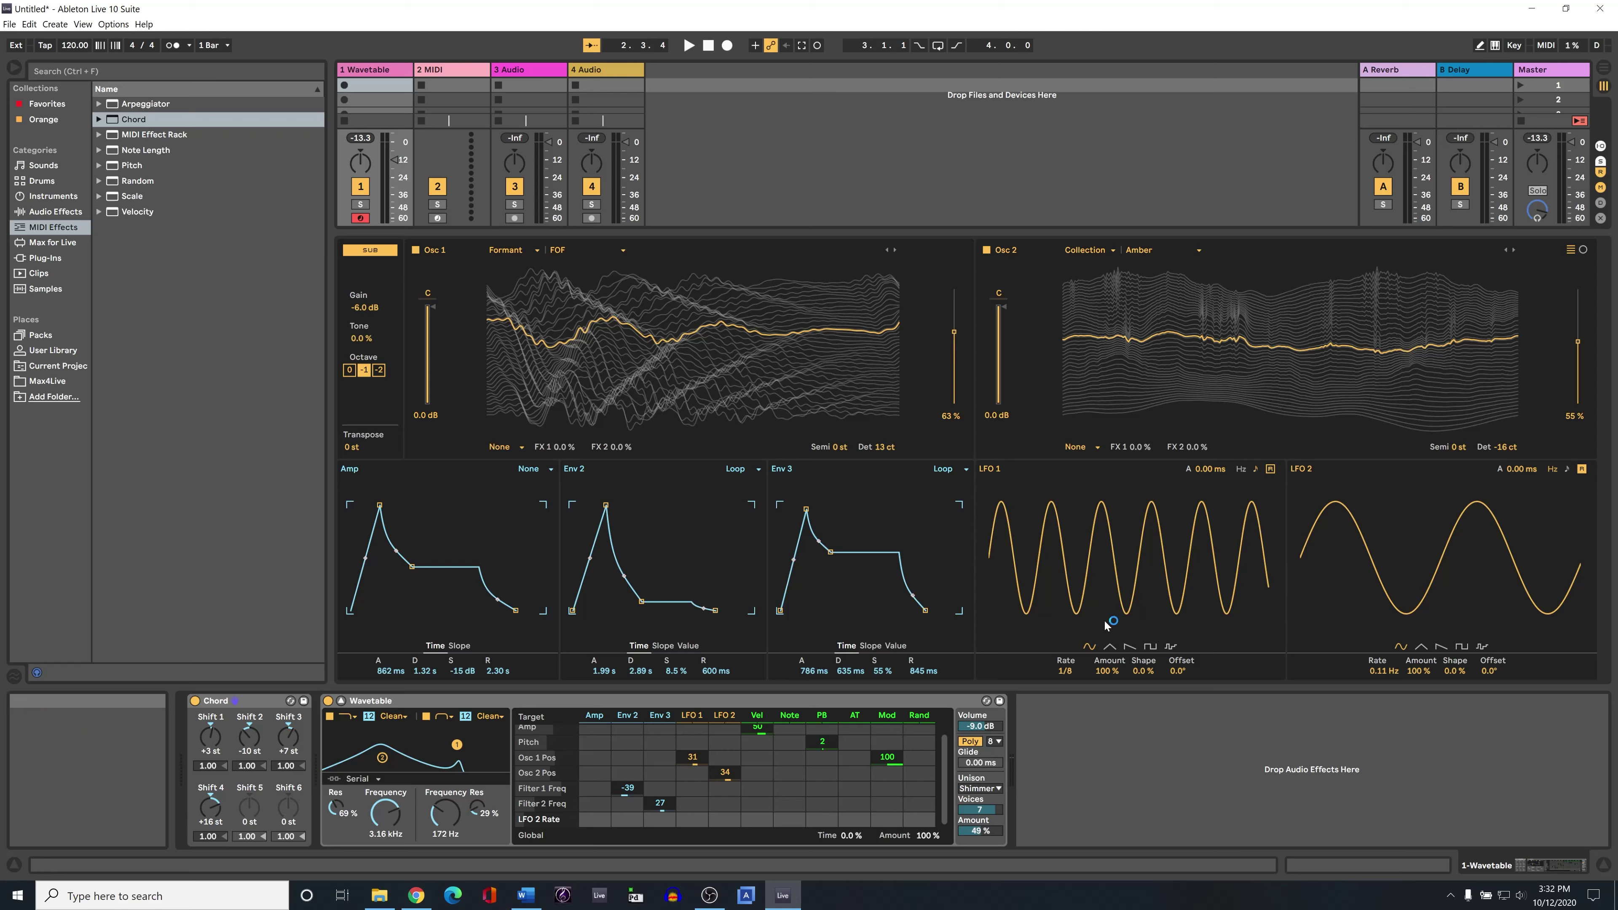
mouse_move(1070, 670)
mouse_down()
mouse_move(1071, 706)
mouse_move(1069, 672)
mouse_up()
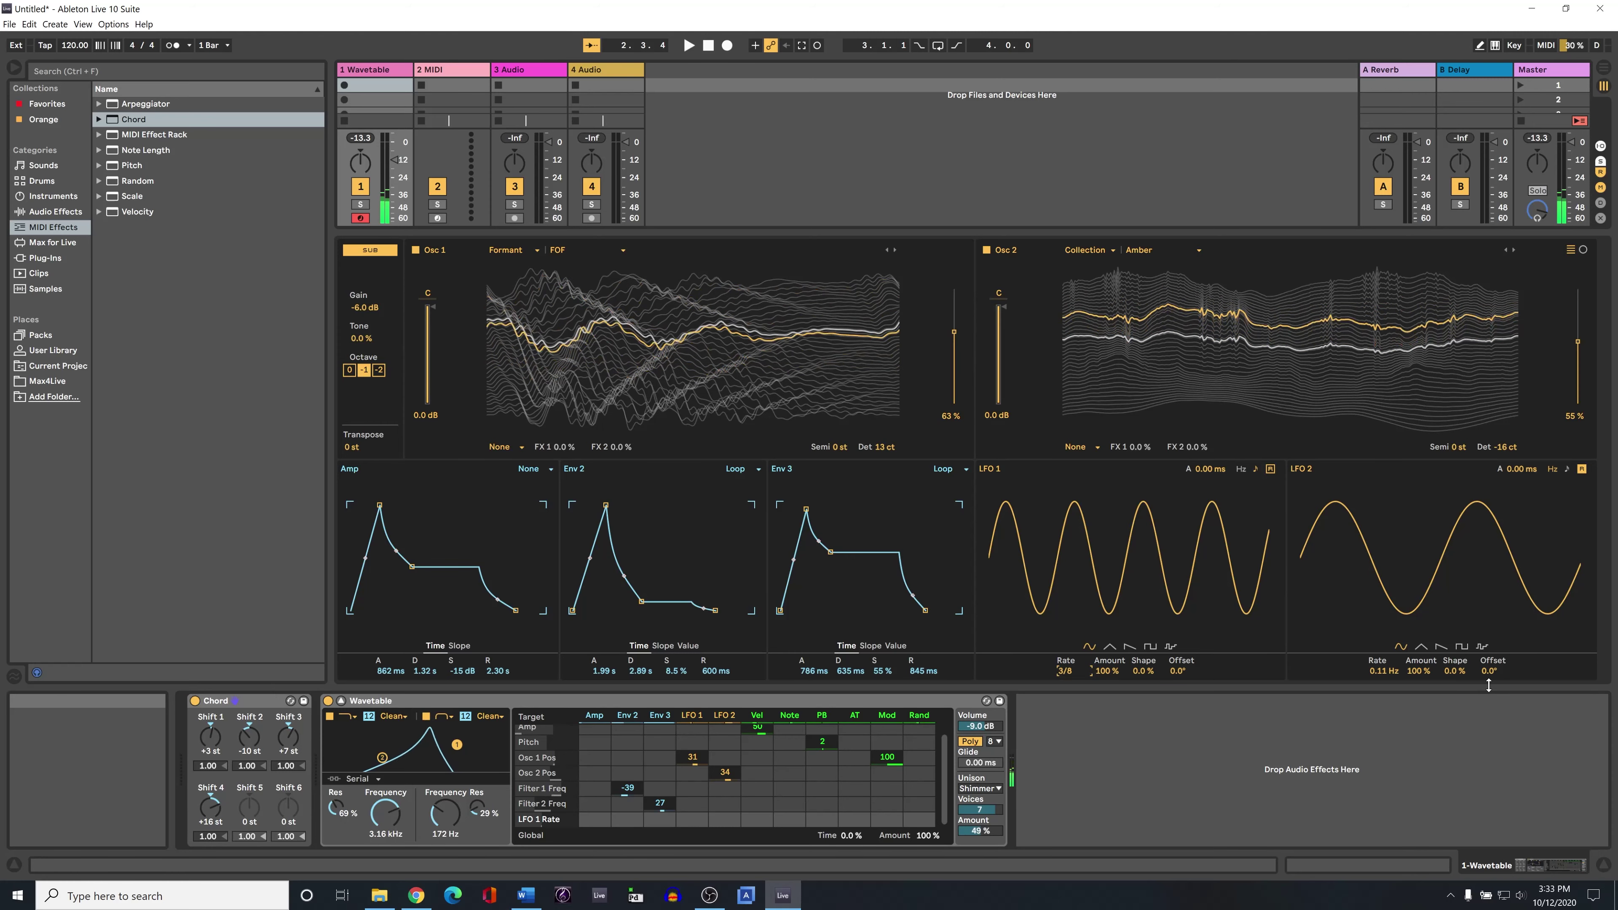
mouse_move(1178, 670)
mouse_down()
mouse_move(1178, 599)
mouse_move(1178, 670)
mouse_move(1177, 641)
mouse_up()
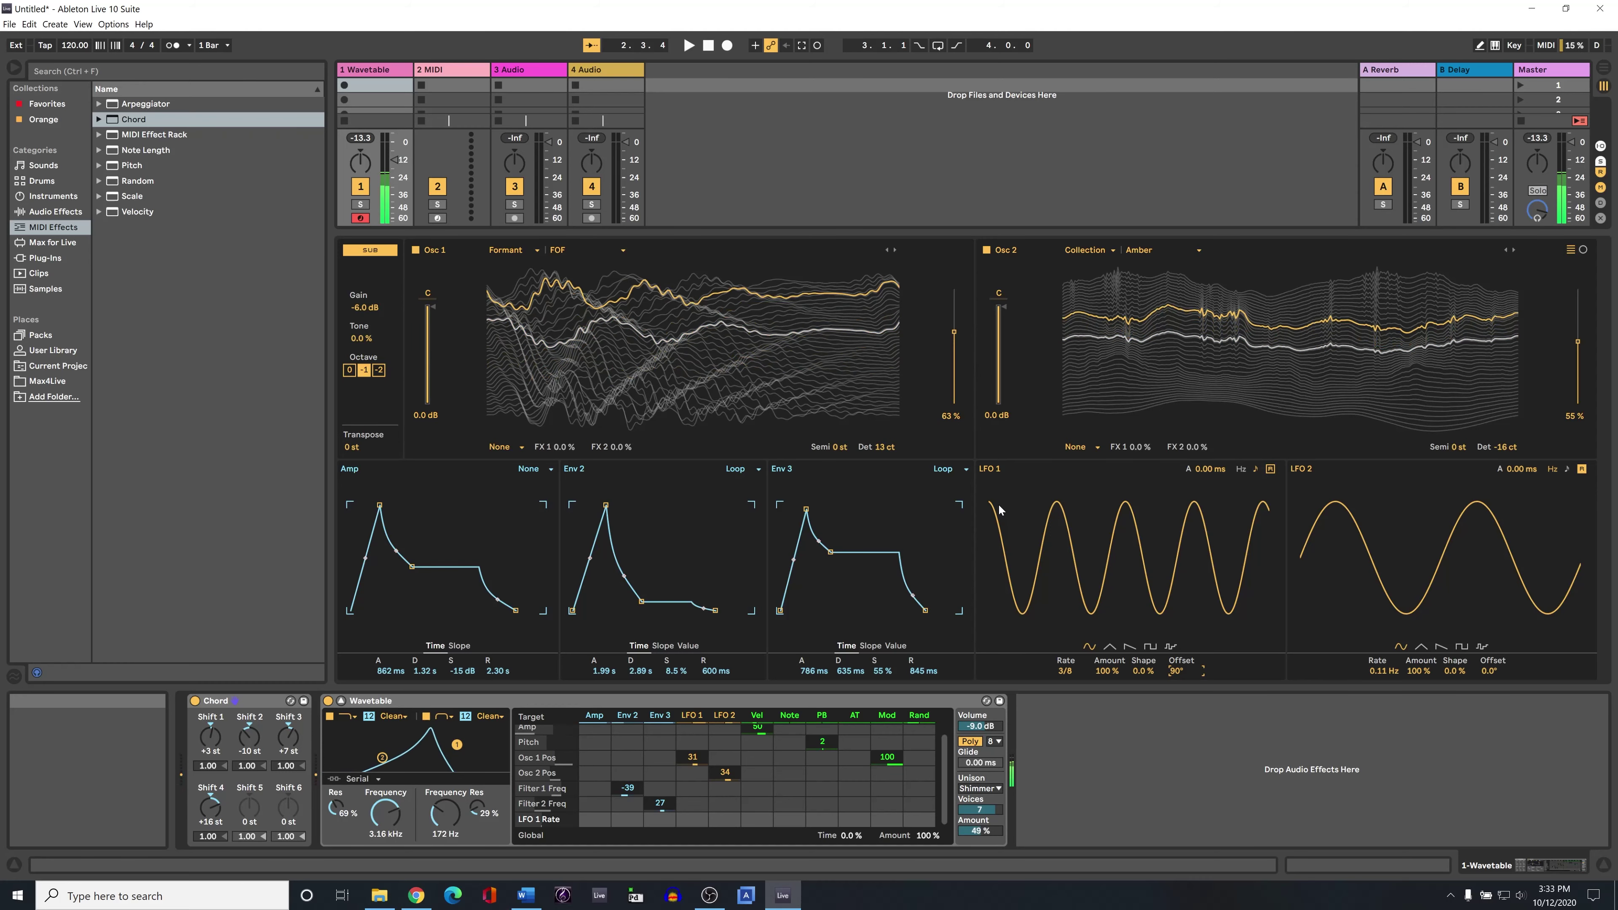
Change LFO 2 to the sawtooth waveform with a 180° offset
click(1441, 647)
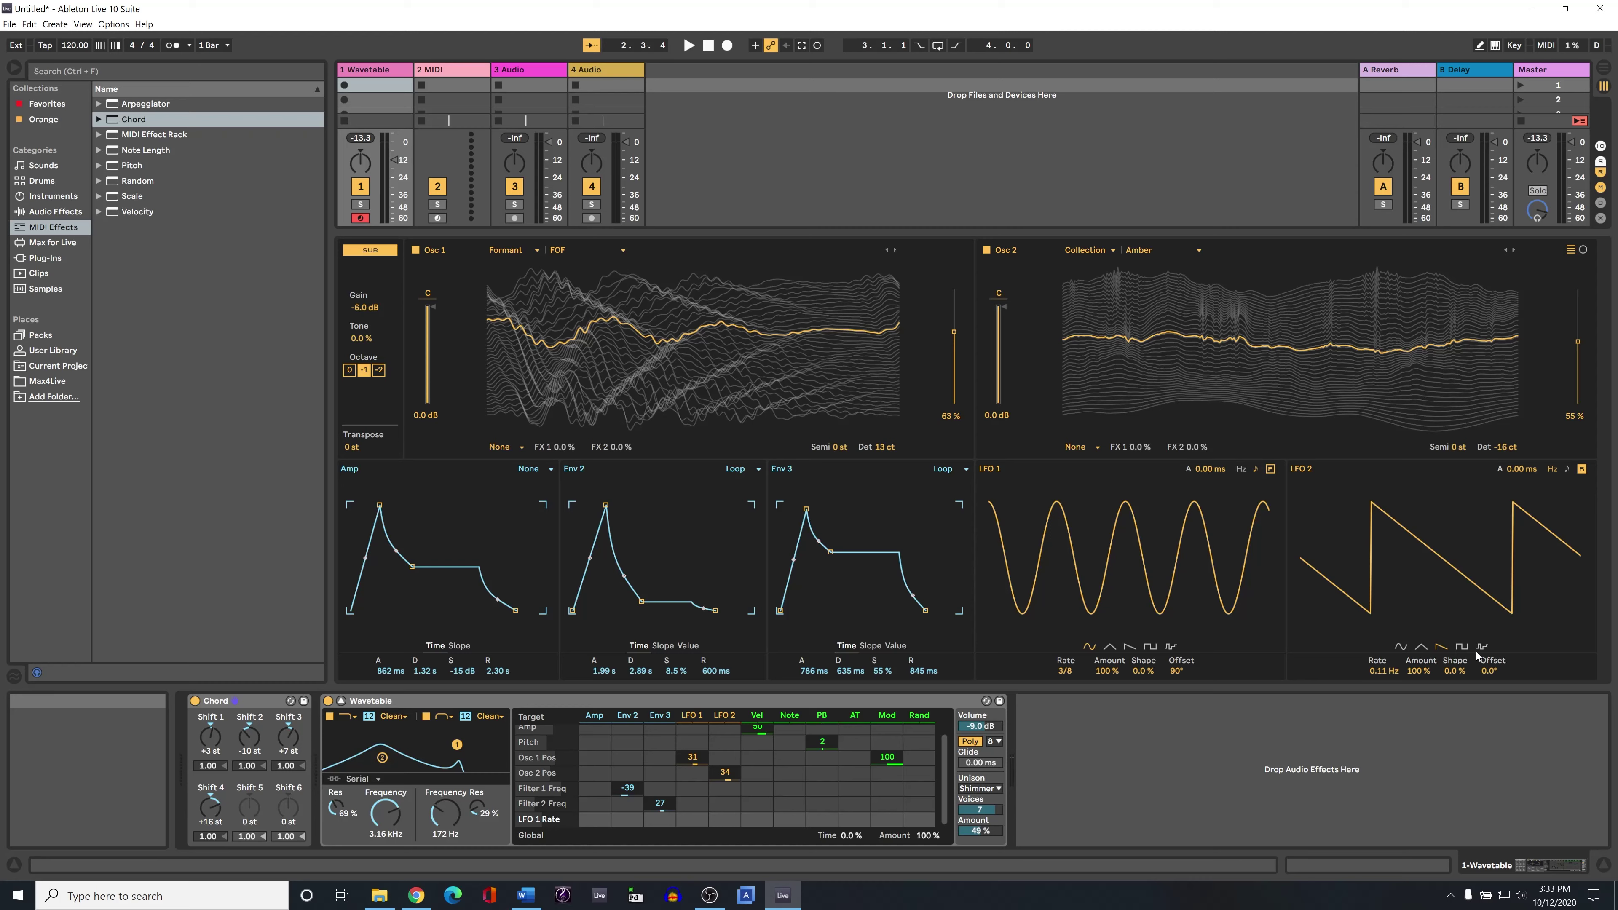
drag(1488, 670, 1488, 596)
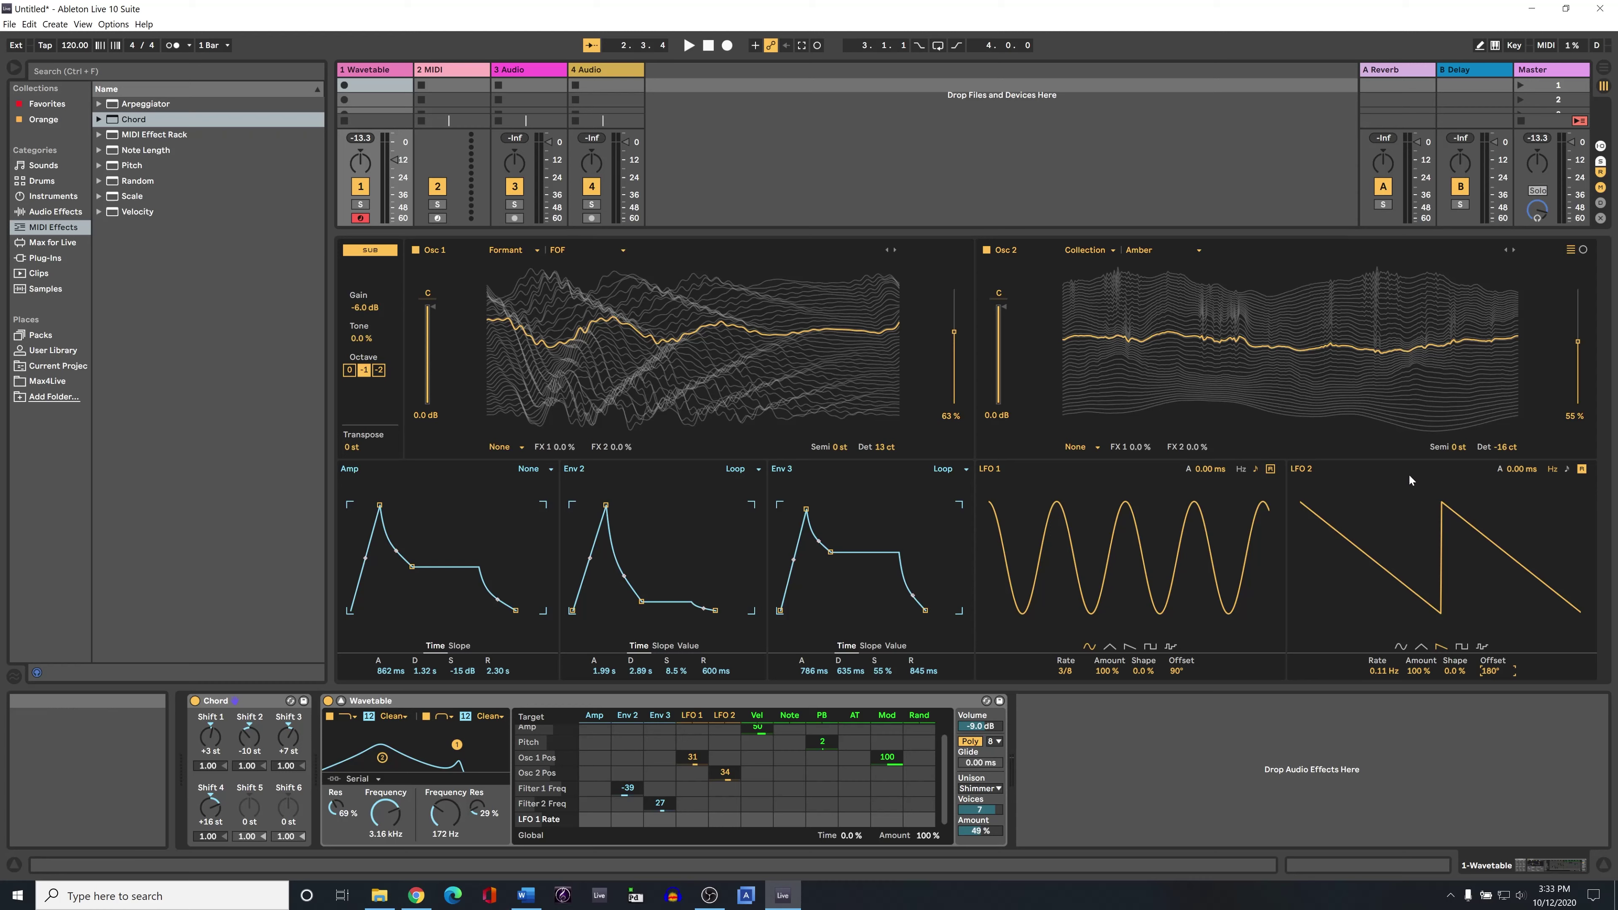
Set LFO 2's modulation of Osc 2 position to -33, and Osc 2's wave position to 74%
drag(1571, 356, 1571, 299)
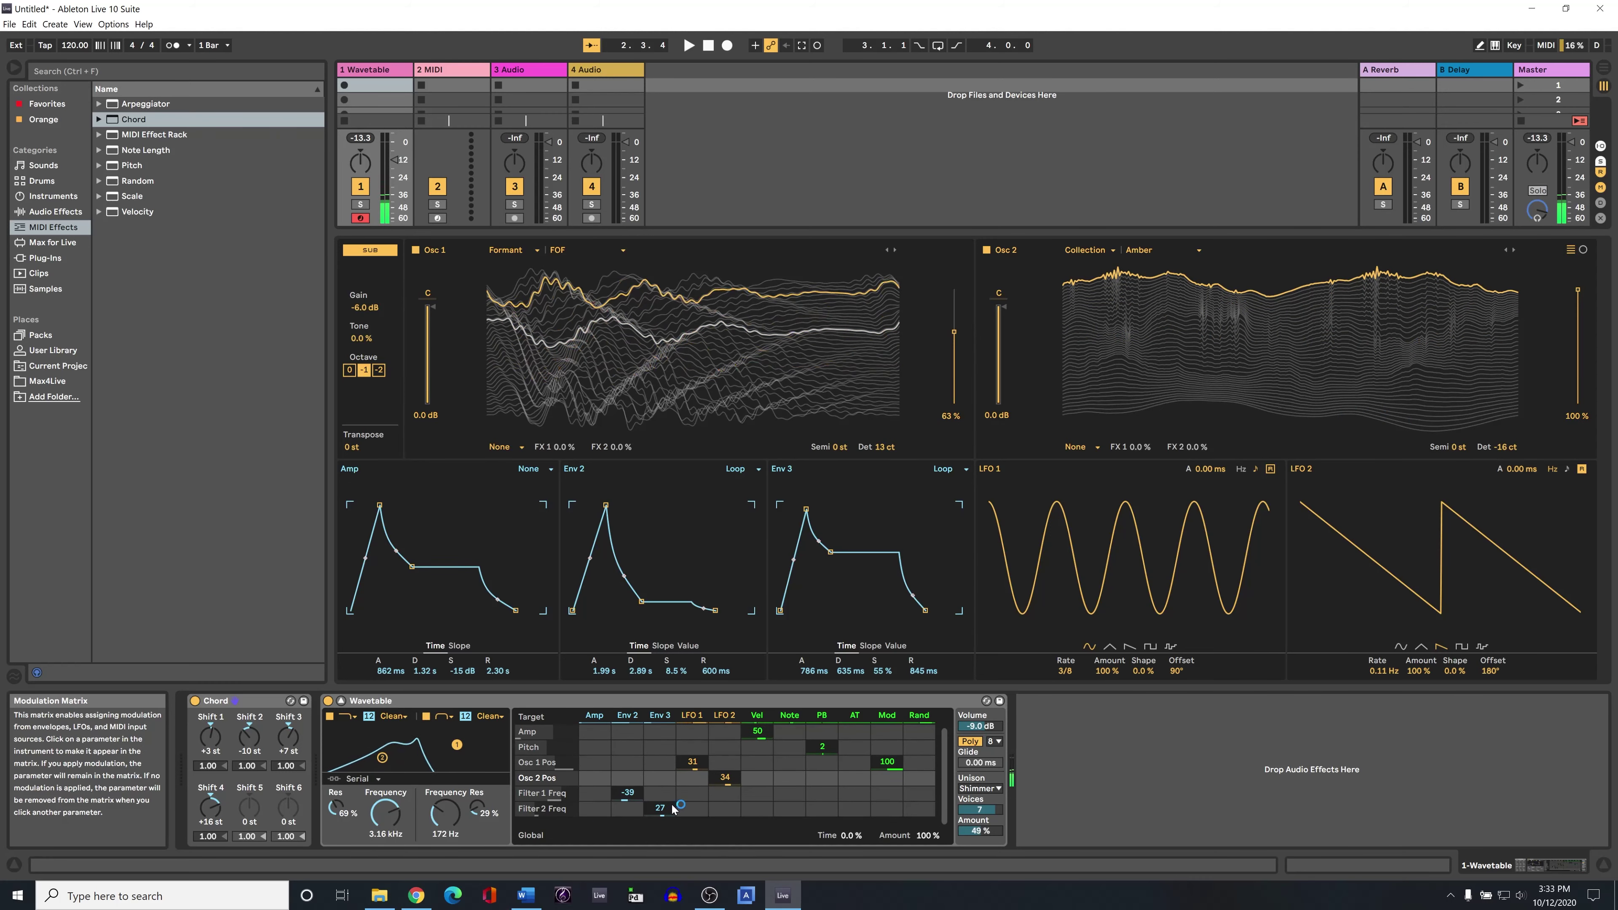
drag(730, 783, 730, 805)
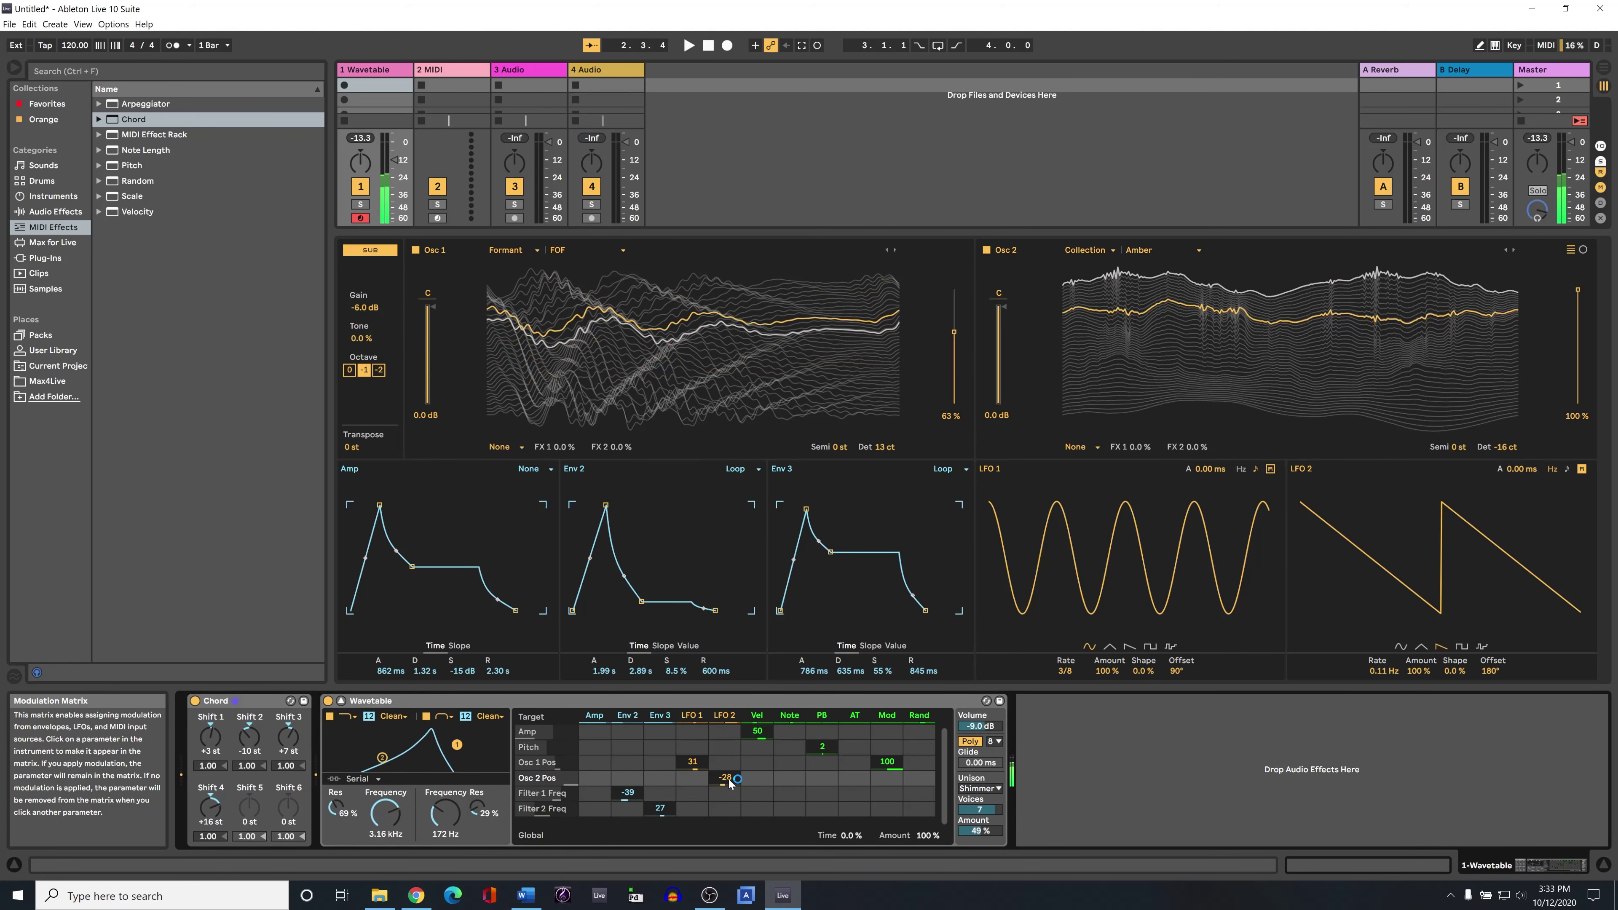
drag(733, 784, 731, 780)
click(765, 778)
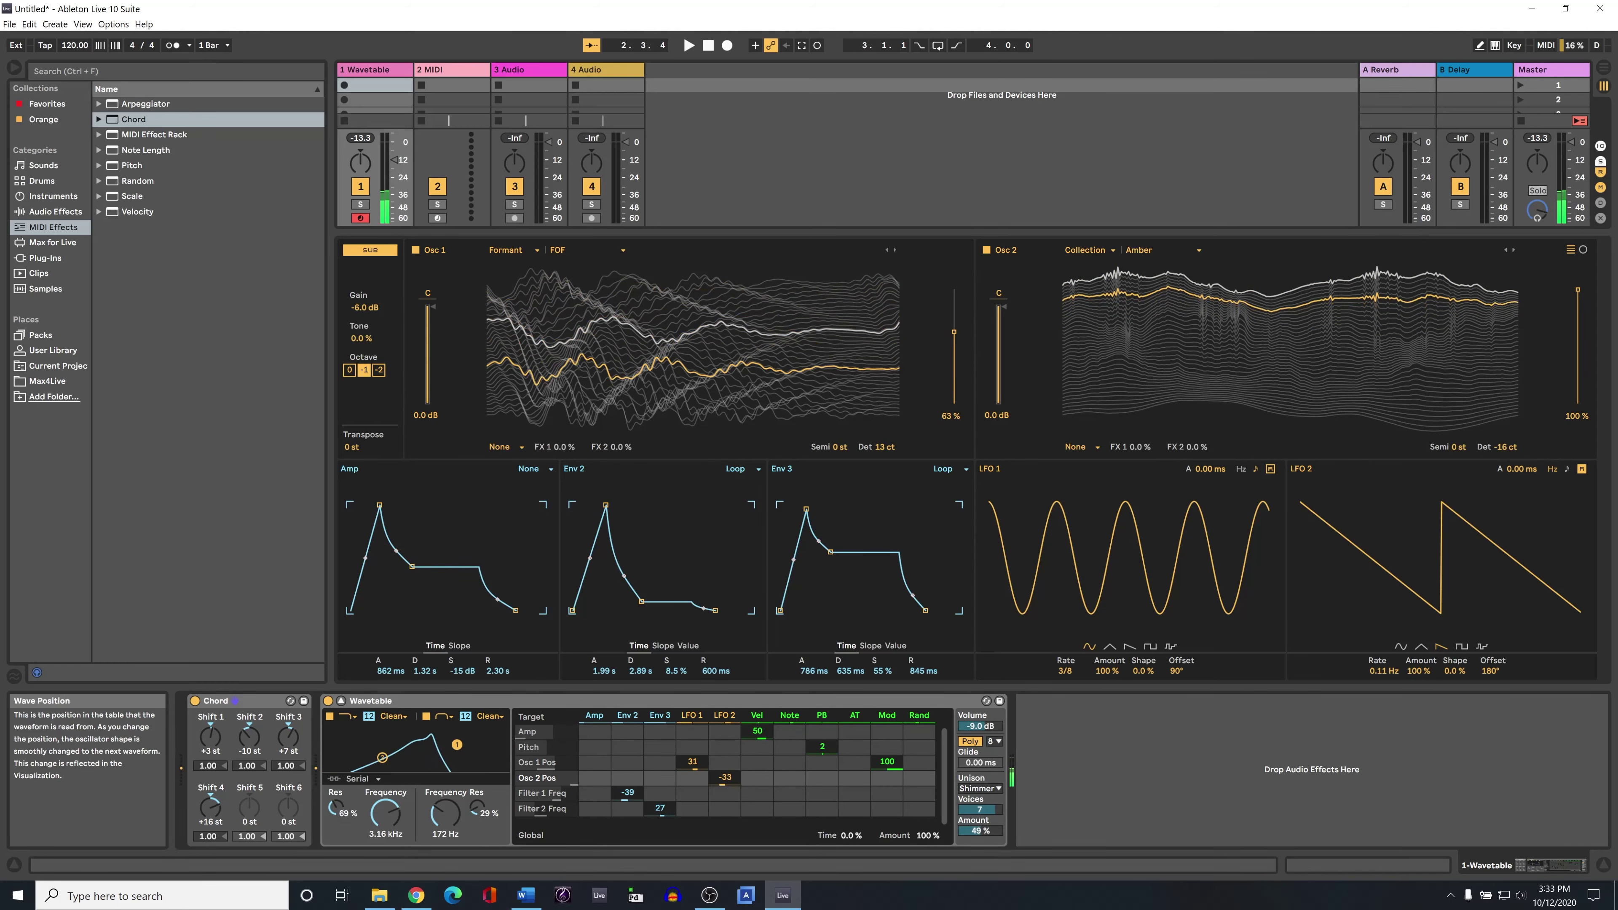
drag(1583, 292, 1583, 321)
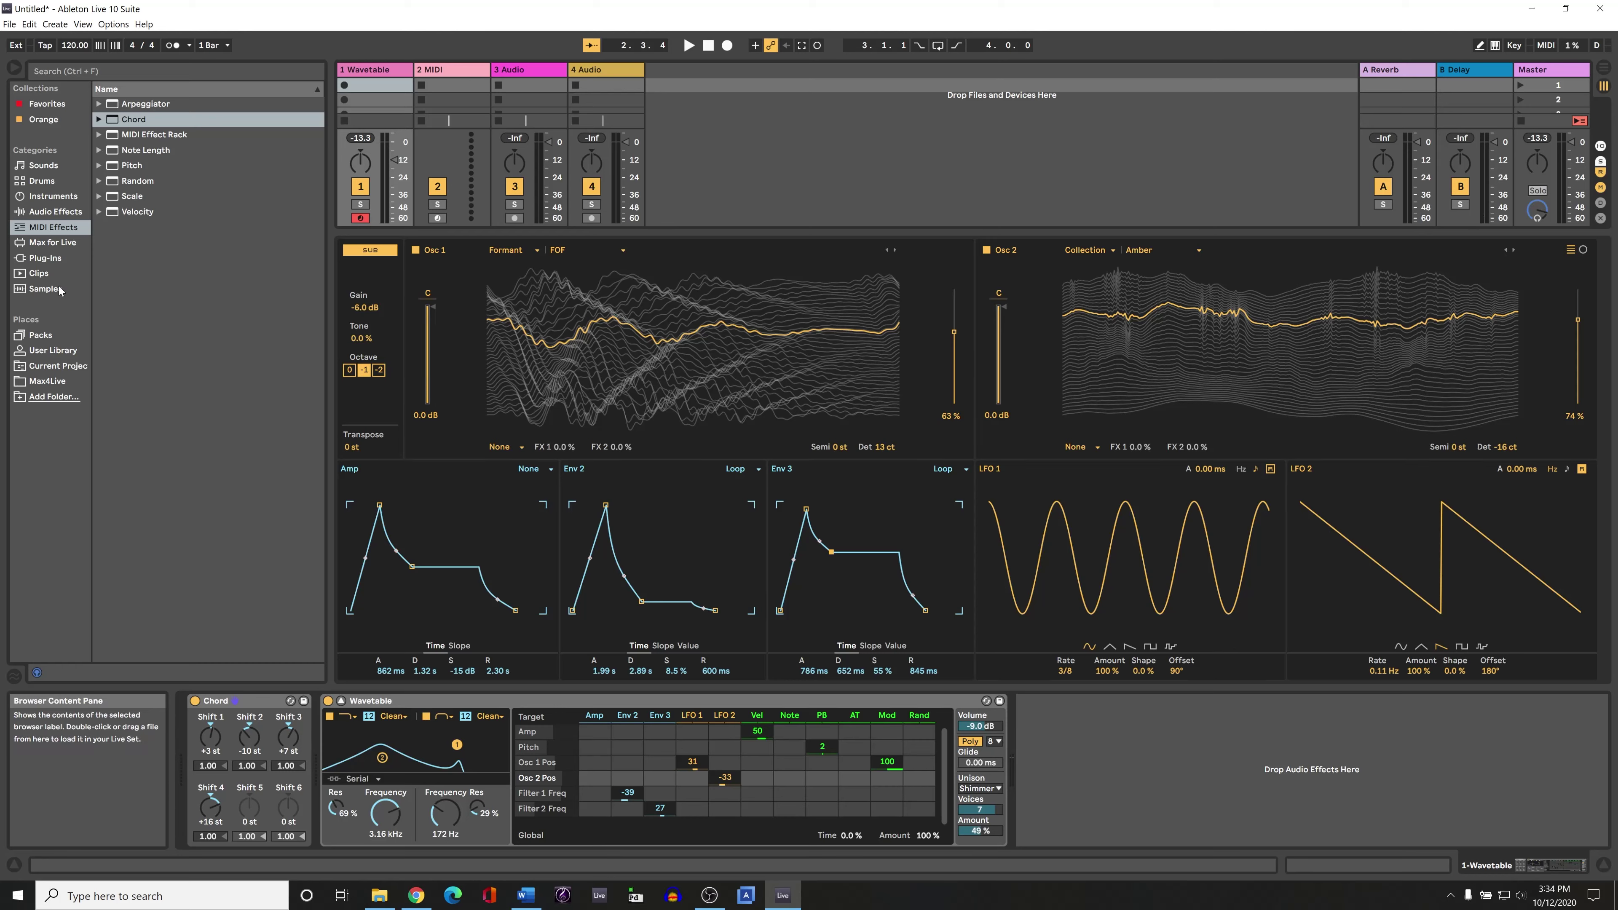
Load the sample Acid Meltdown - C6.aif into Osc 1 as its wavetable, and set its wave position to 79%
click(45, 288)
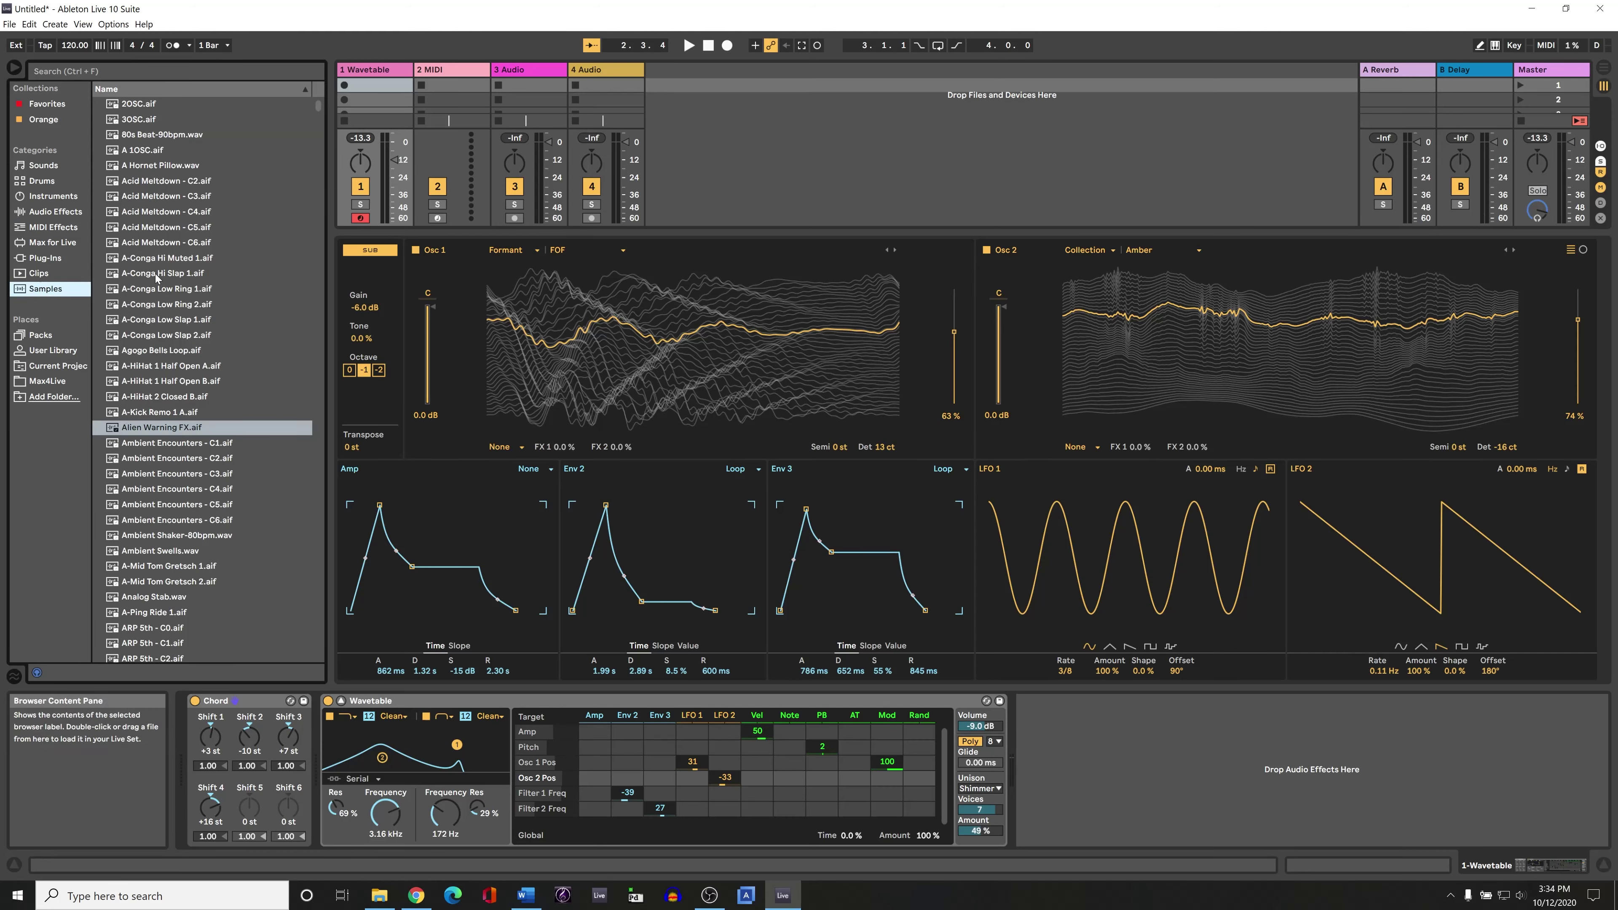
click(153, 243)
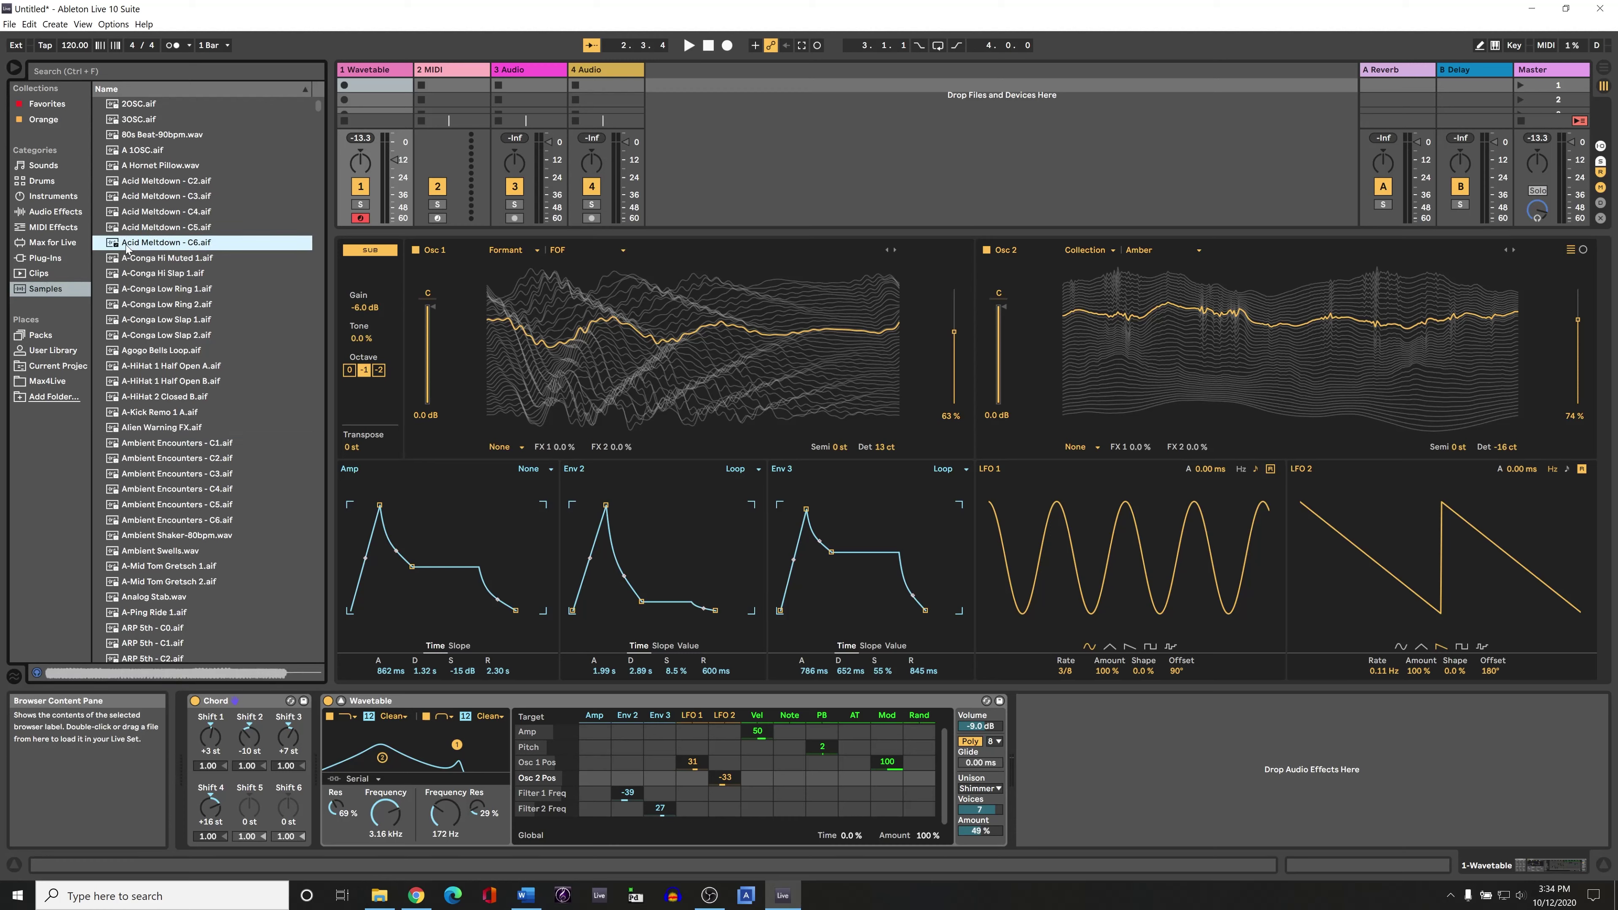
drag(611, 339, 649, 344)
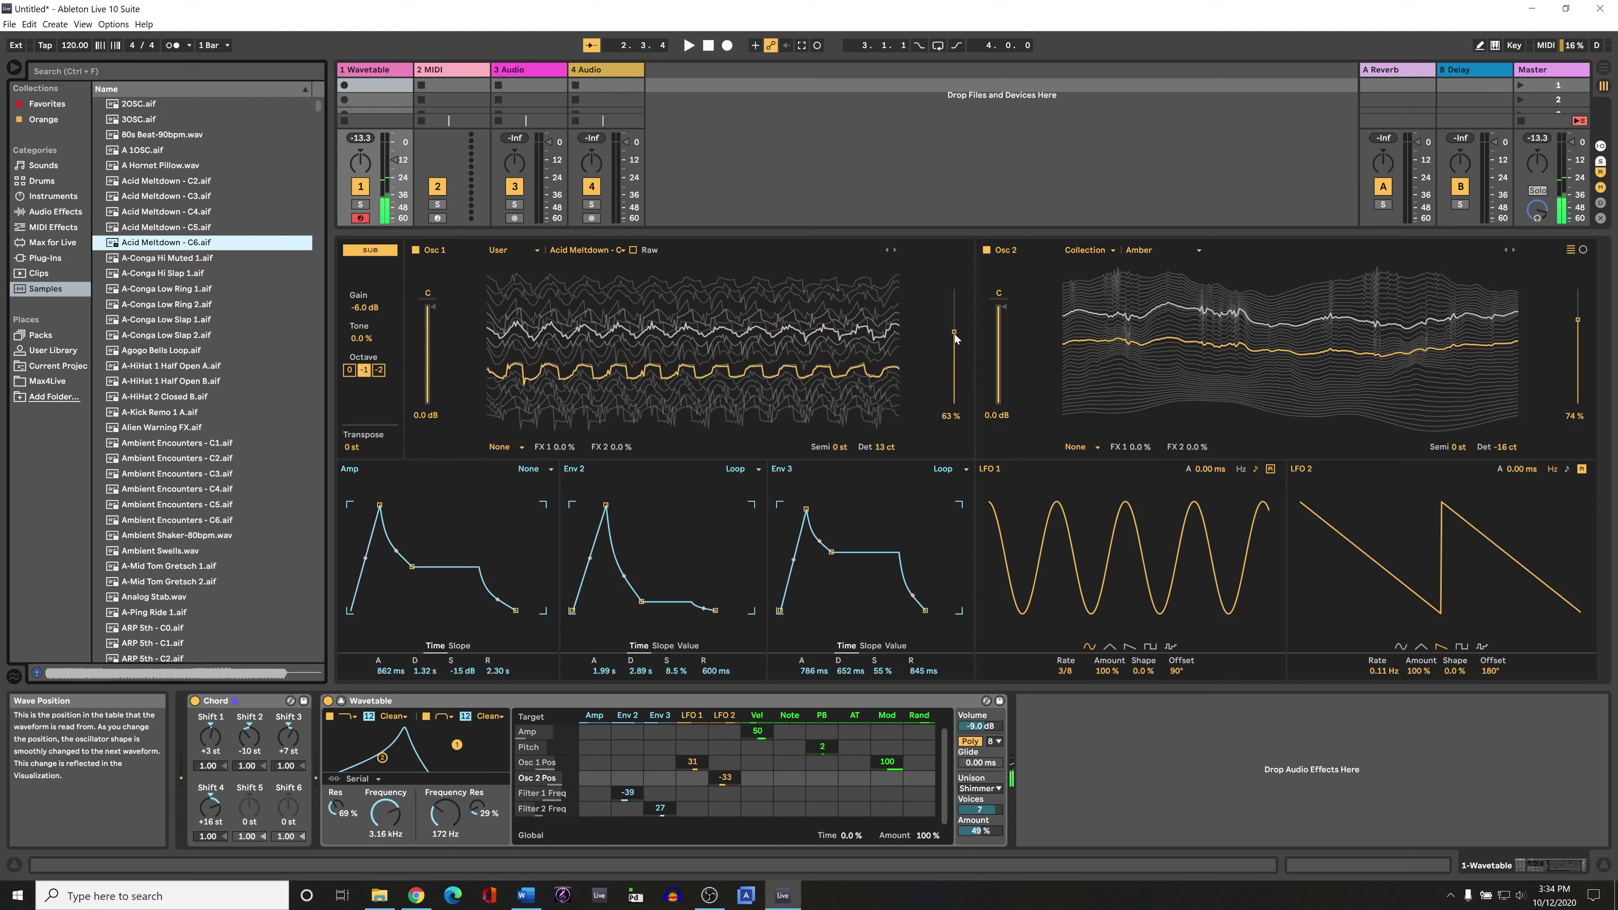
drag(954, 334, 955, 314)
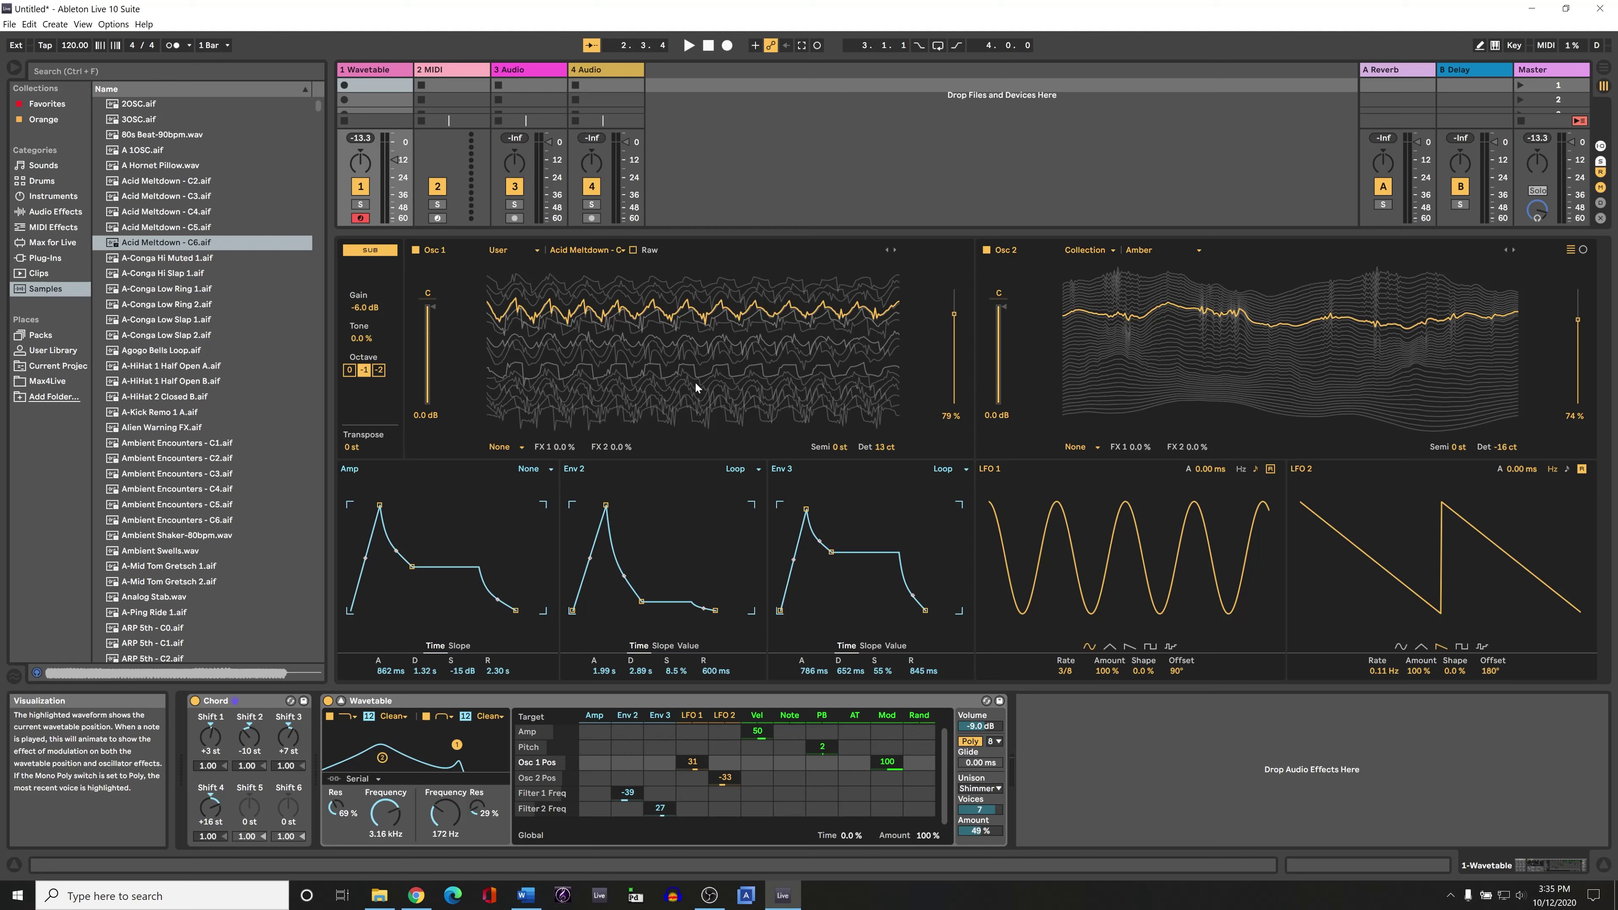
click(509, 699)
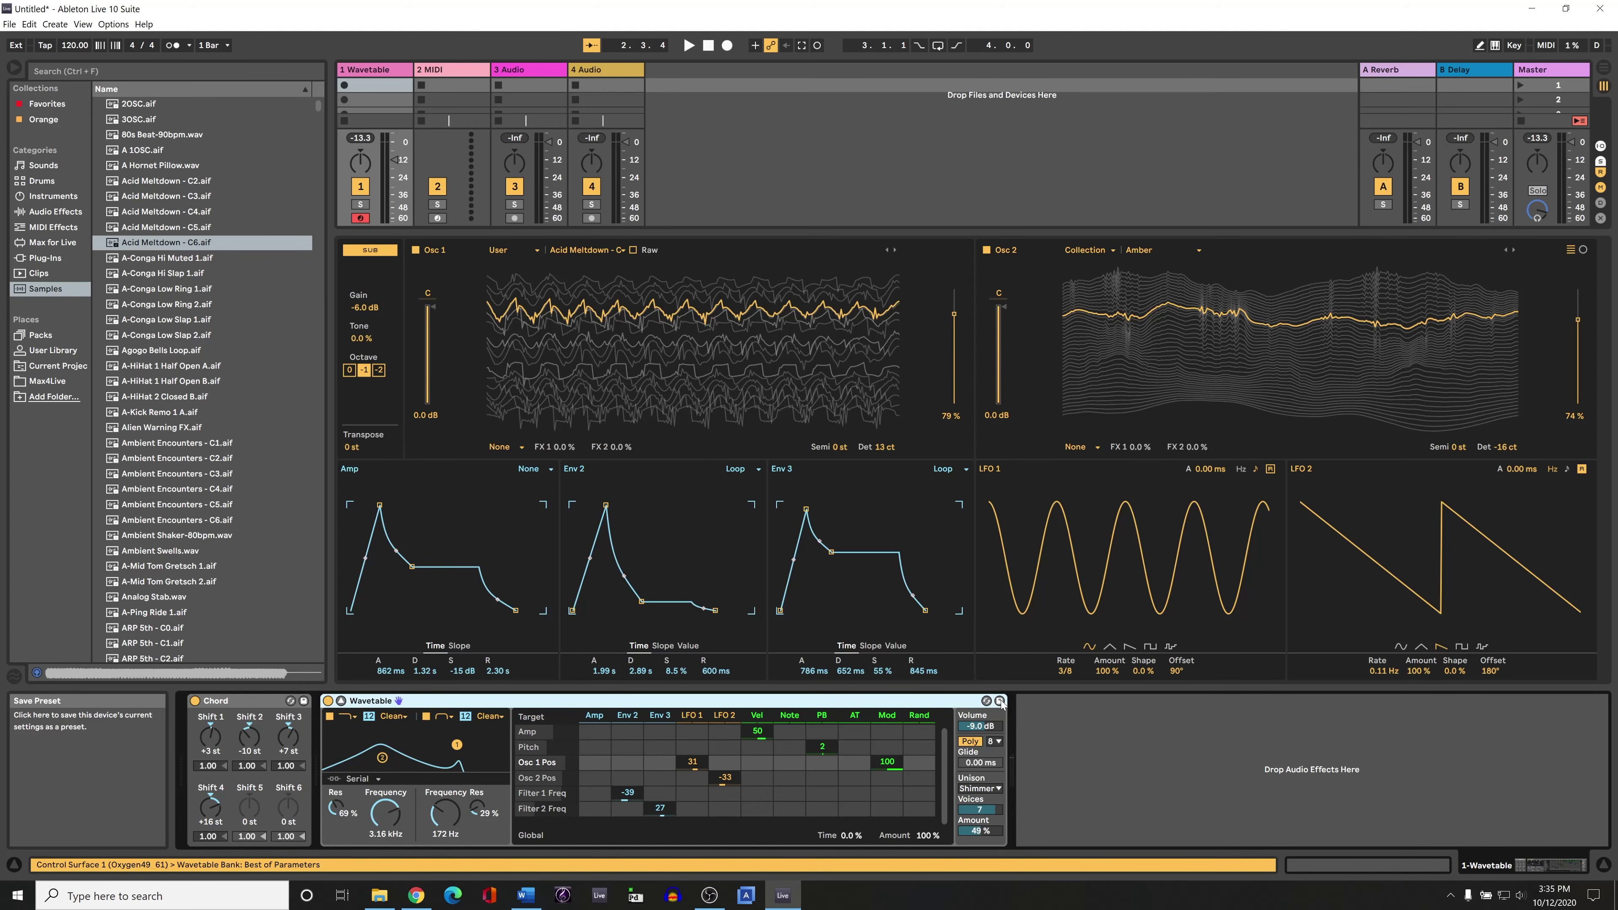